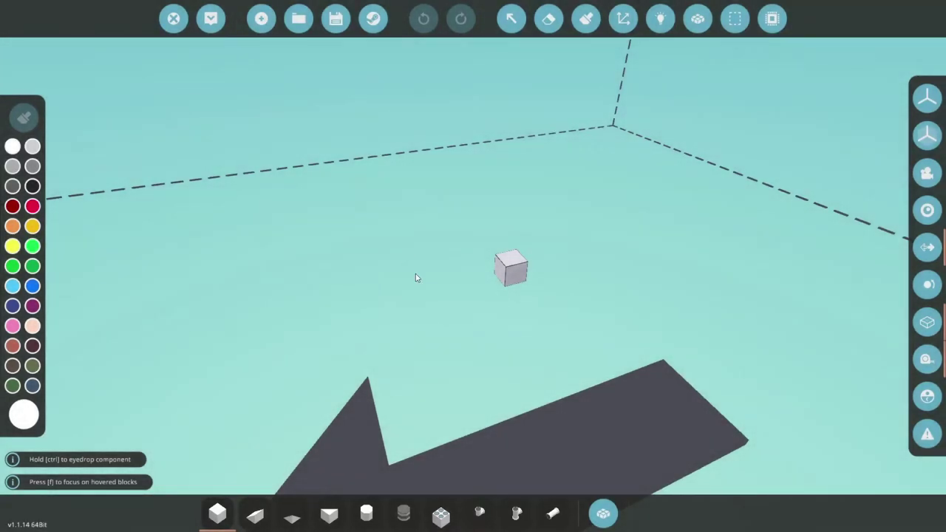
# Choose the light grey colour and attach three Modular Engine Crankshaft 1x1 components in a row from the starting block
pyautogui.click(34, 149)
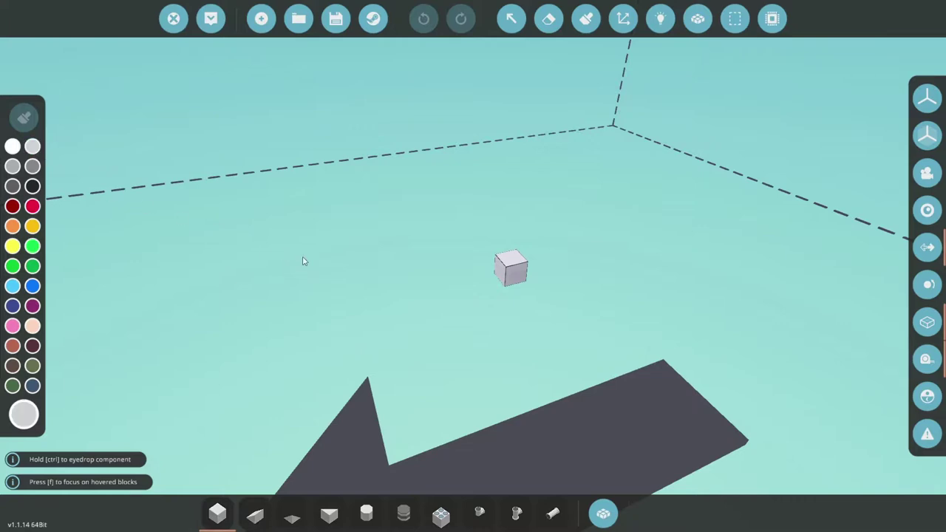
pyautogui.press('Tab')
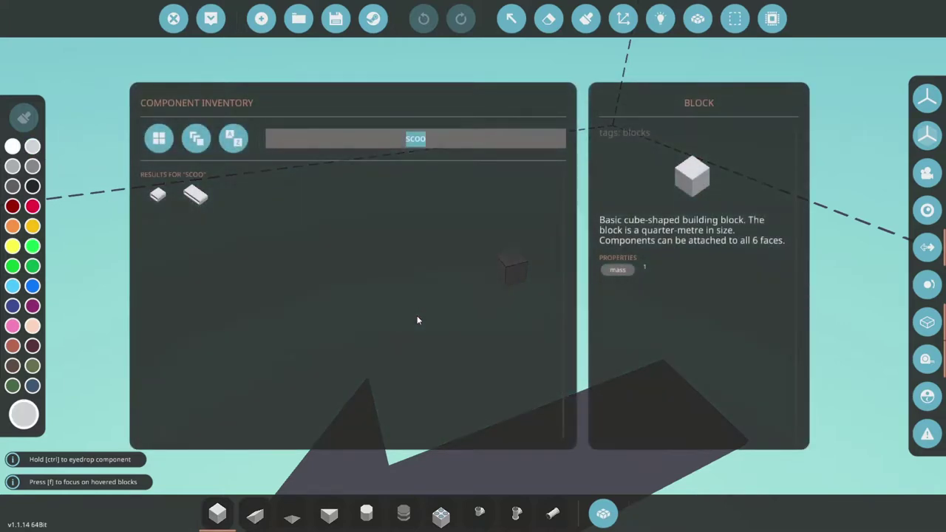
pyautogui.write('crank')
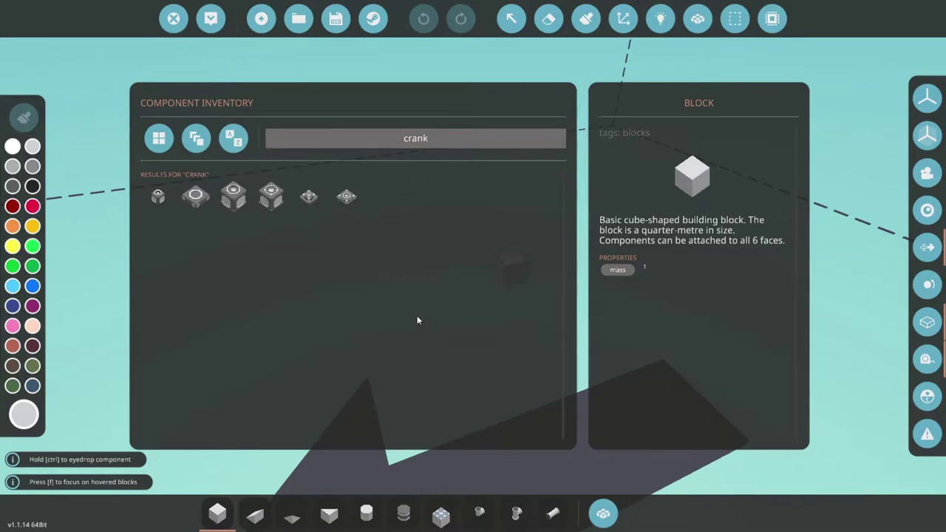
pyautogui.click(167, 201)
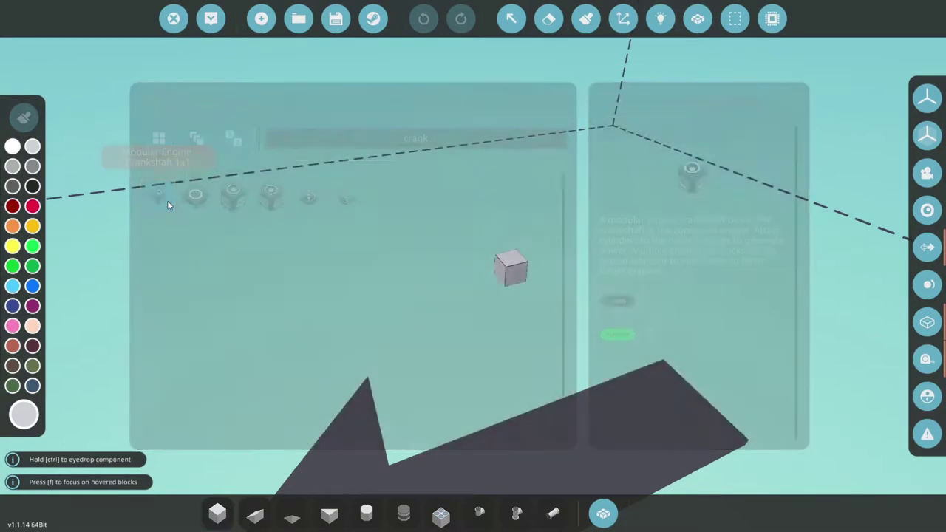
pyautogui.click(487, 276)
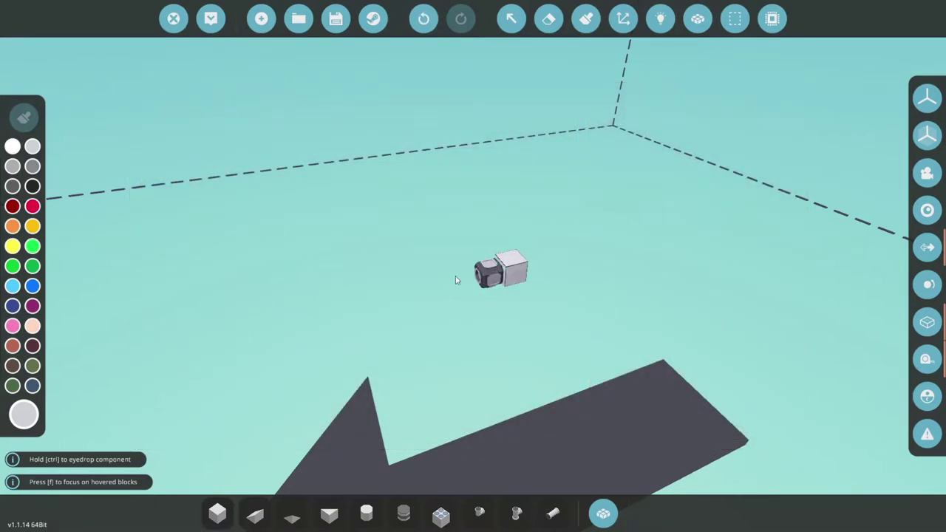
pyautogui.click(474, 279)
pyautogui.click(452, 281)
pyautogui.click(441, 271)
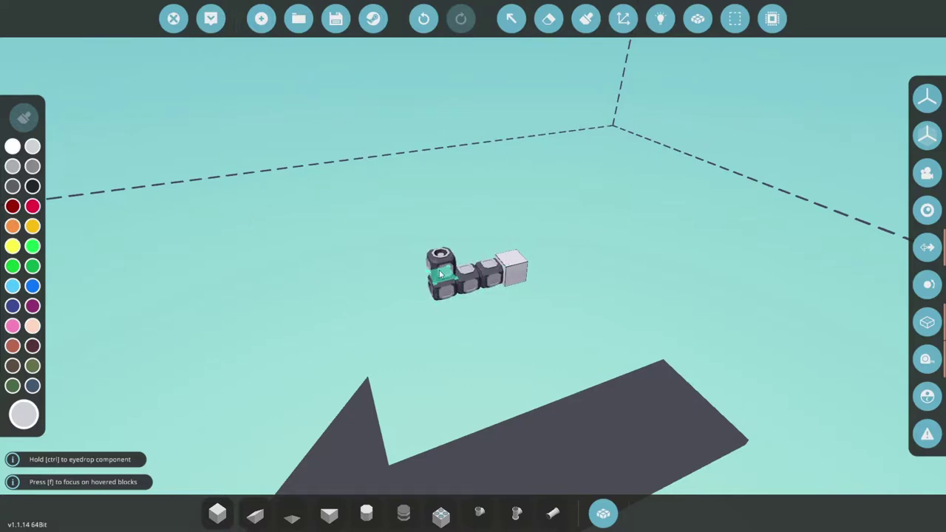
pyautogui.rightClick(439, 273)
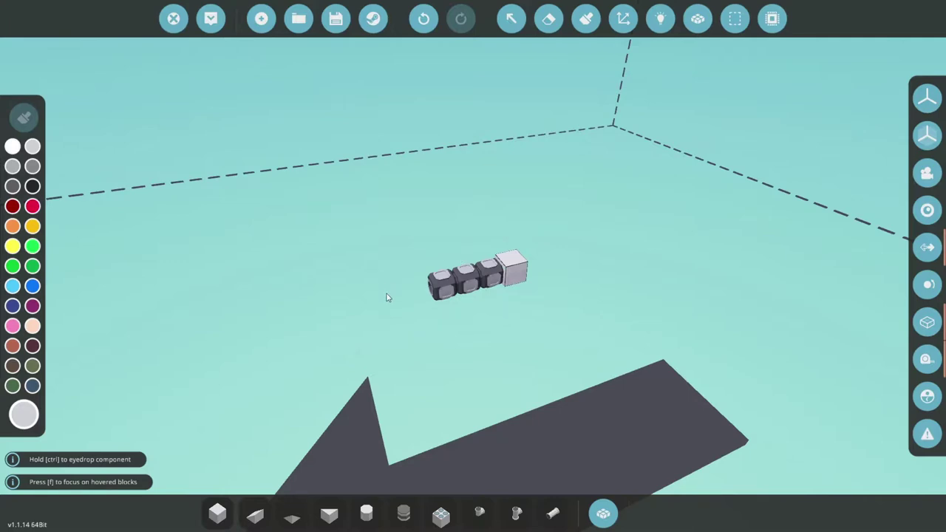
# Delete the starting block at the end of the crankshaft row
pyautogui.press('Delete')
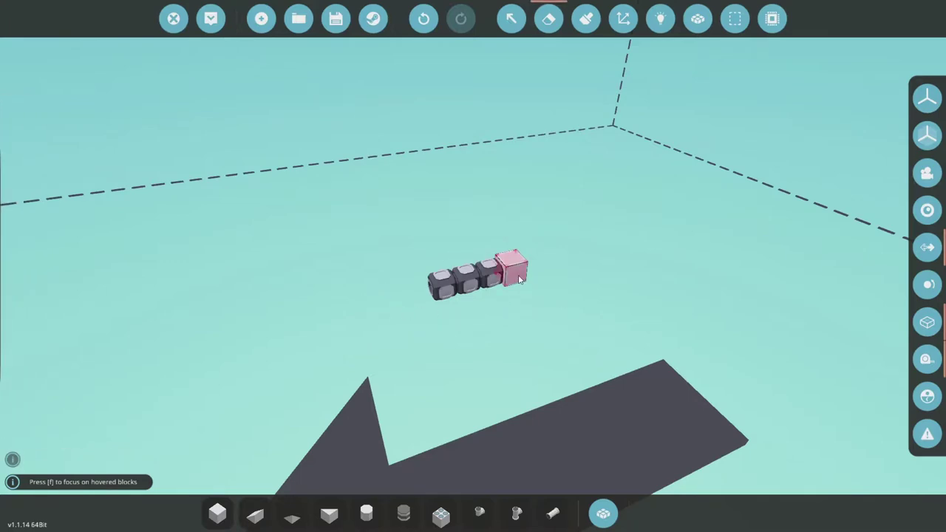
pyautogui.click(518, 279)
pyautogui.press('Delete')
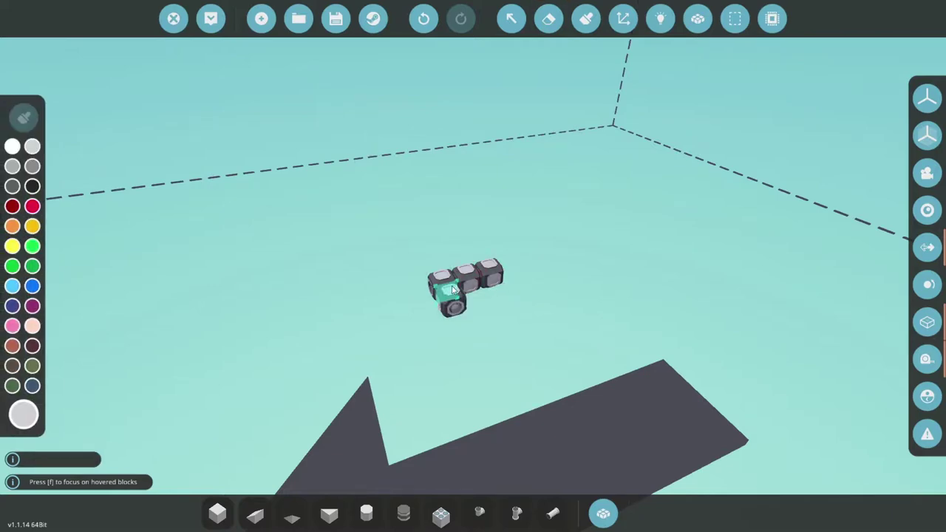
# Attach a Modular Engine Drive Belt 1x1 to the crankshaft row, at the end opposite the removed starting block
pyautogui.scroll(2, 452, 290)
pyautogui.write('qbel')
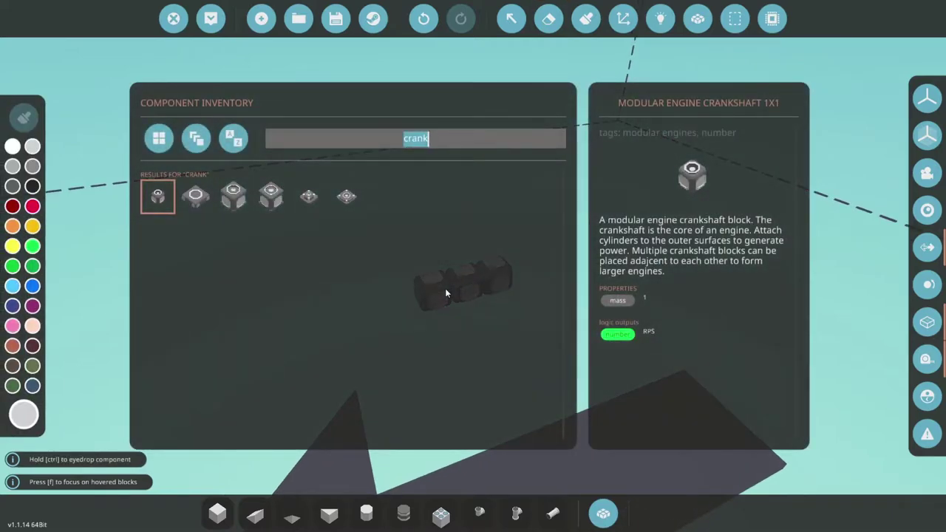
pyautogui.write('t')
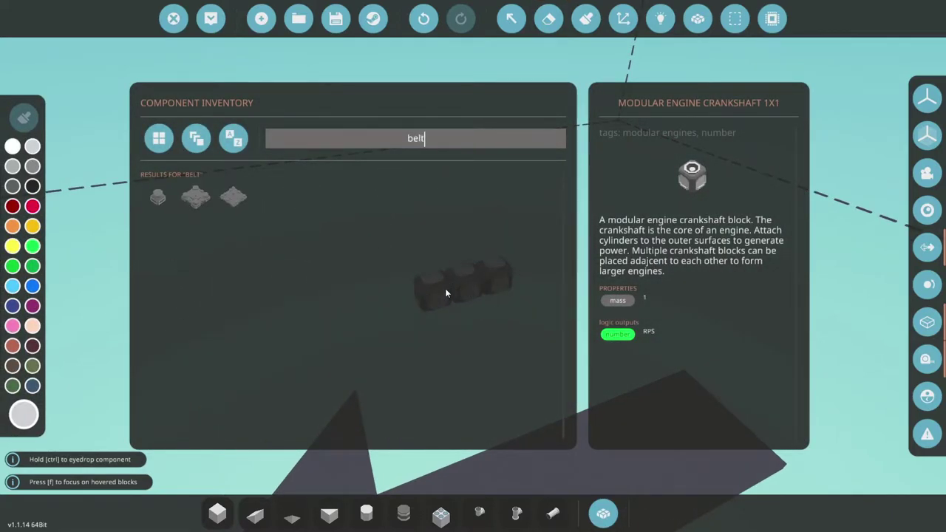
pyautogui.click(157, 196)
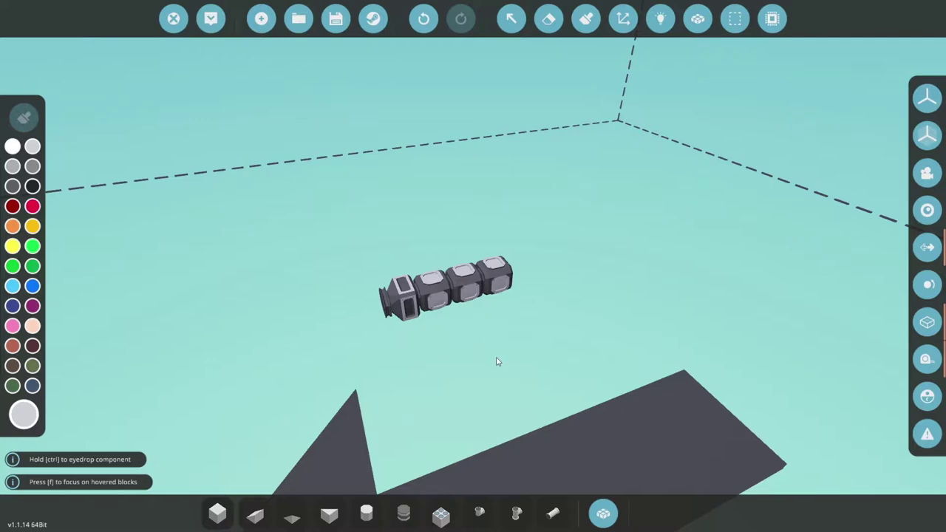
# Attach a Modular Engine Fluid Pump to the underside of the drive belt, with its pulley facing the belt's front
pyautogui.press('q')
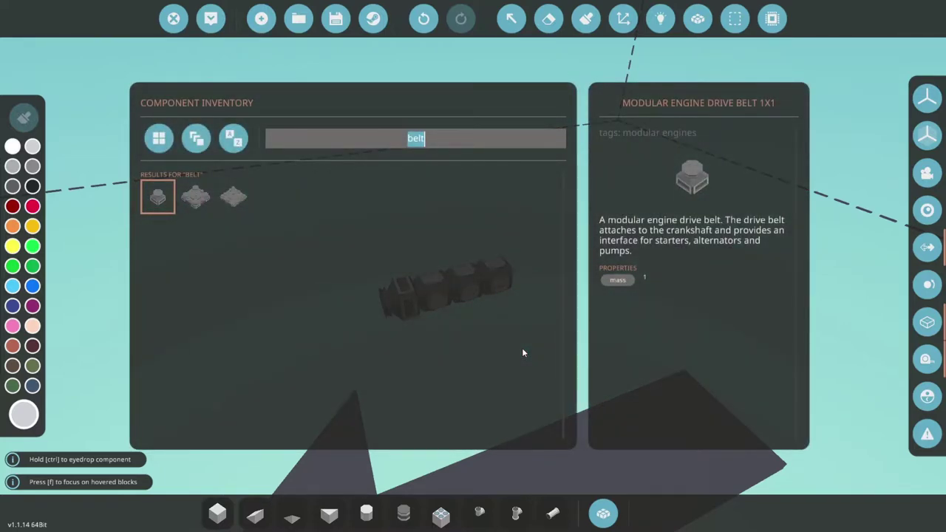
pyautogui.write('engine')
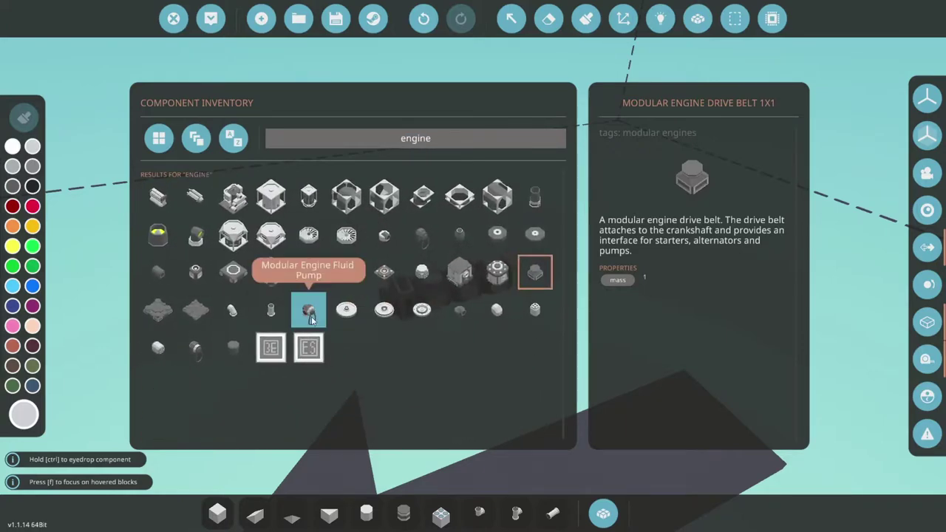
pyautogui.click(309, 310)
pyautogui.moveTo(358, 399); pyautogui.dragTo(358, 290)
pyautogui.press('l')
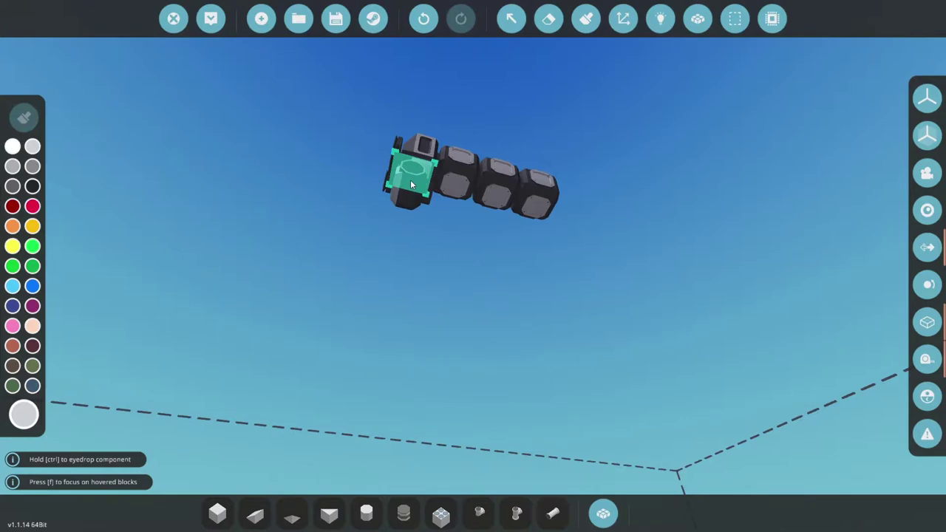
pyautogui.click(410, 180)
pyautogui.moveTo(451, 233); pyautogui.dragTo(444, 239)
# Attach a Modular Engine Starter to the top of the drive belt
pyautogui.press('Tab')
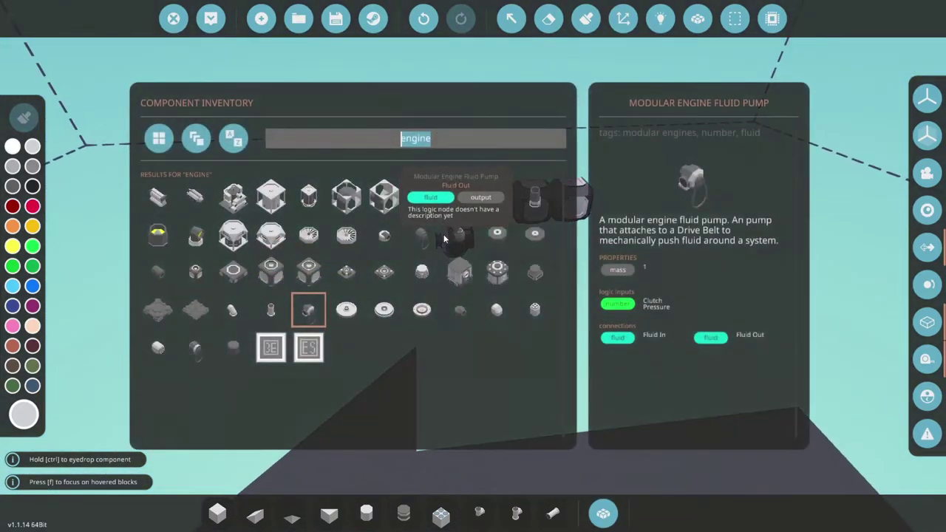
pyautogui.write('start')
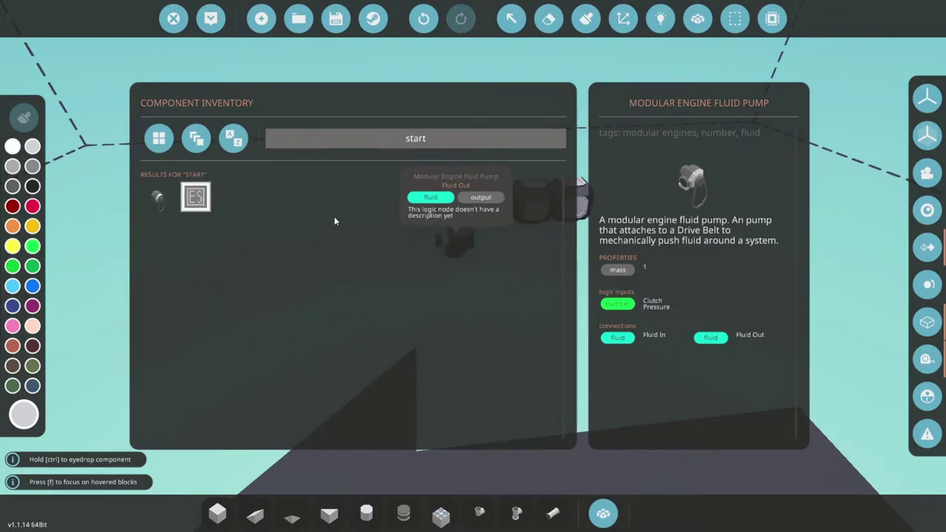
pyautogui.click(156, 196)
pyautogui.press('q')
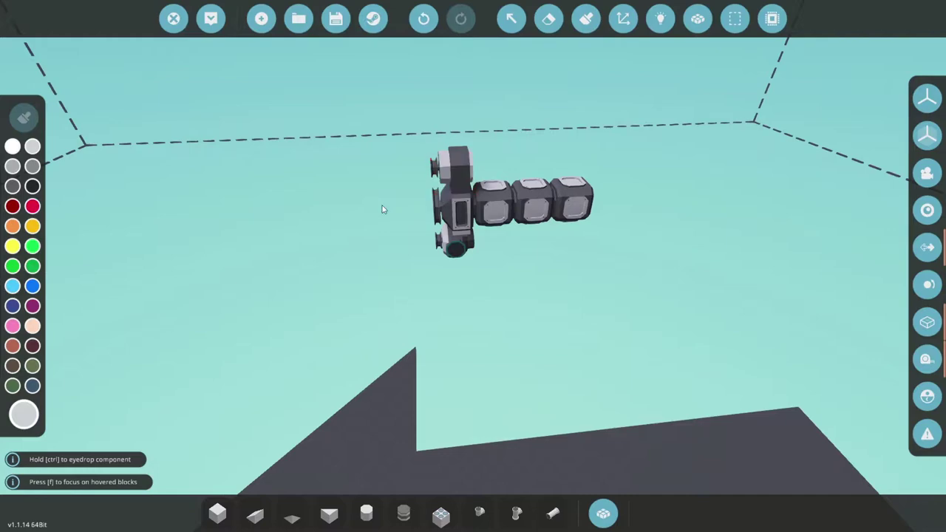
# Attach a Modular Engine Alternator to a free side of the drive belt, rotated so its pulley lines up with the belt's
pyautogui.write('q')
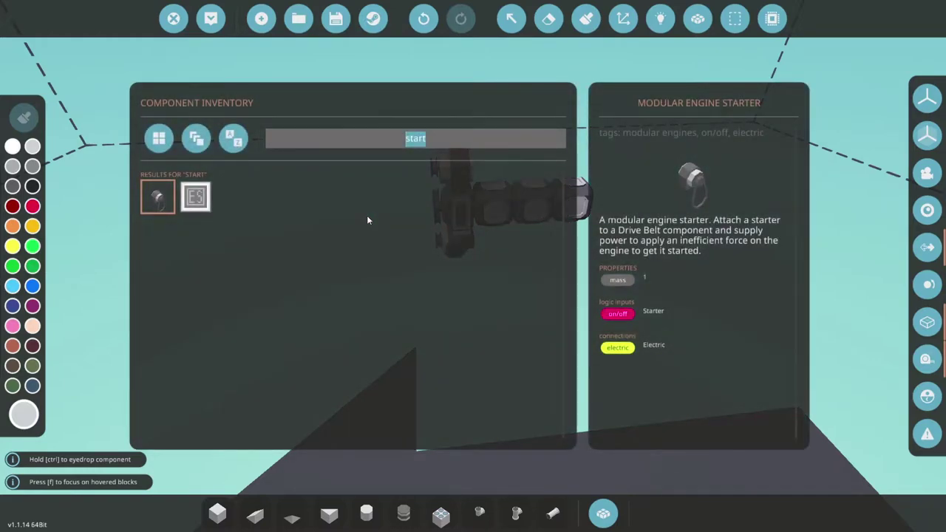
pyautogui.write('alt')
pyautogui.click(204, 204)
pyautogui.press('q')
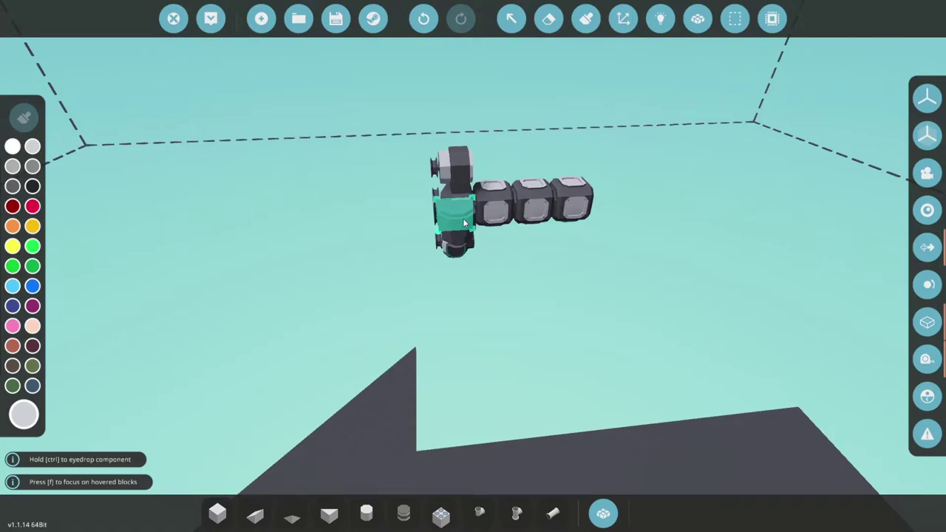
pyautogui.click(464, 222)
pyautogui.press('k')
pyautogui.press('k')
pyautogui.press('k')
pyautogui.press('k')
pyautogui.press('k')
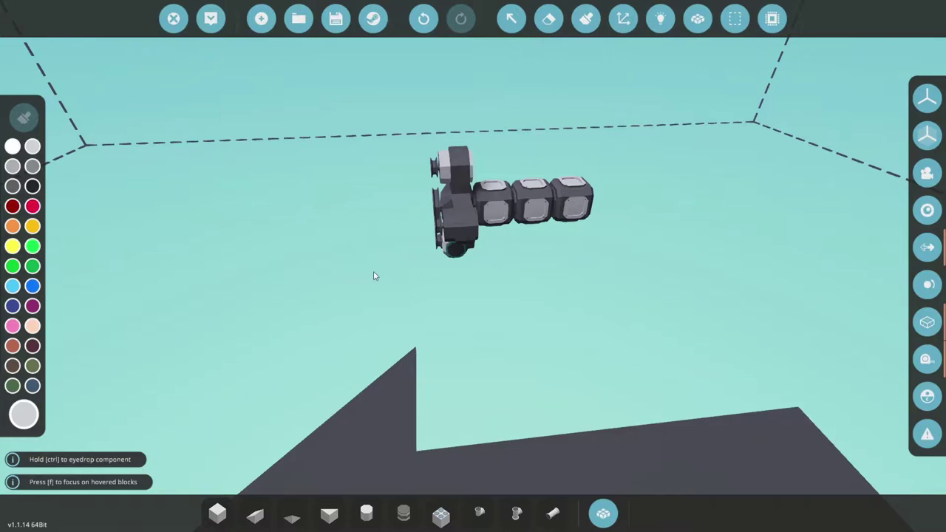
# Attach the smallest modular engine cylinder to the top face of each of the three crankshafts
pyautogui.write('q')
pyautogui.write('cylind')
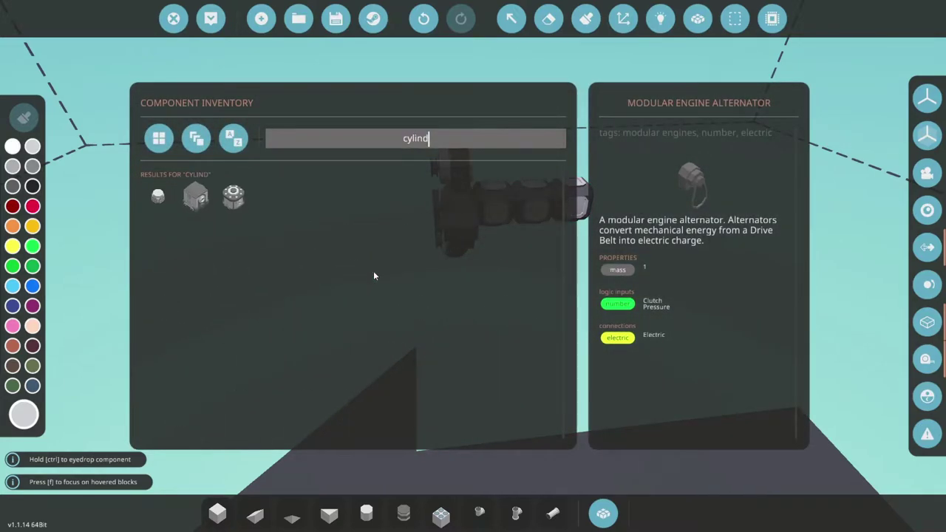
pyautogui.write('e')
pyautogui.click(155, 205)
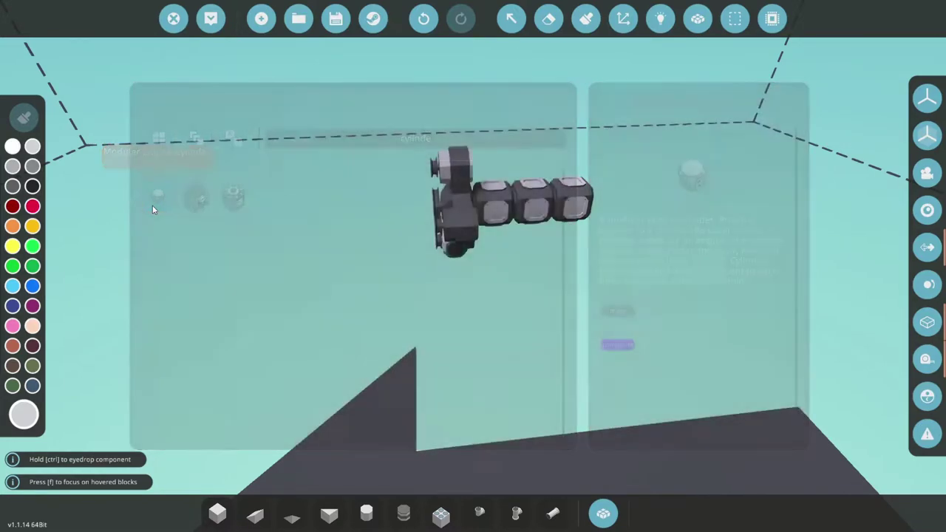
pyautogui.click(496, 188)
pyautogui.click(535, 181)
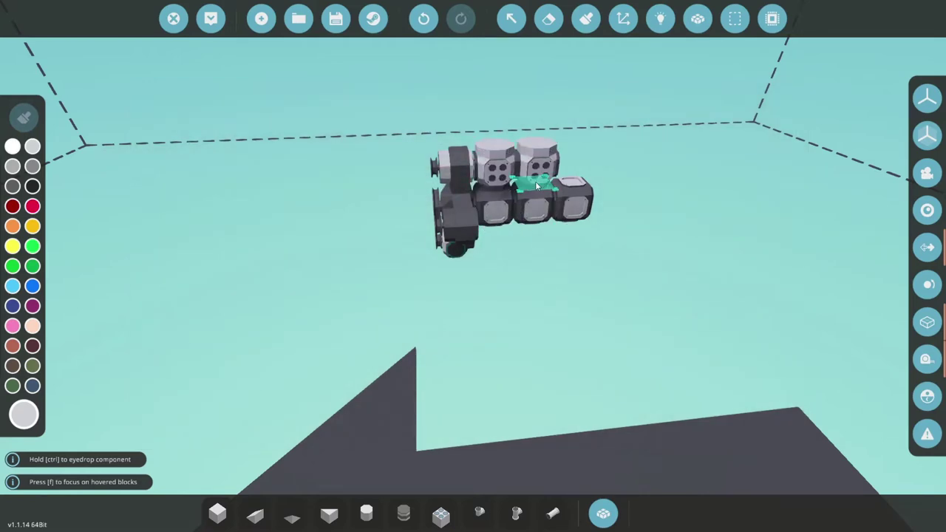
pyautogui.click(575, 181)
# Attach three more modular engine cylinders along each of the two long sides of the crankshaft row
pyautogui.click(578, 209)
pyautogui.click(537, 210)
pyautogui.click(498, 213)
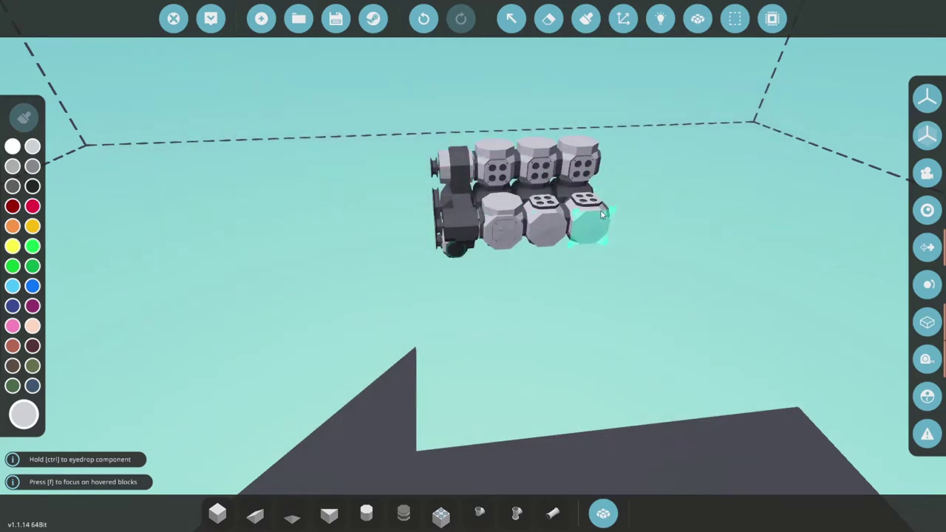
pyautogui.moveTo(602, 215); pyautogui.dragTo(544, 286)
pyautogui.click(543, 288)
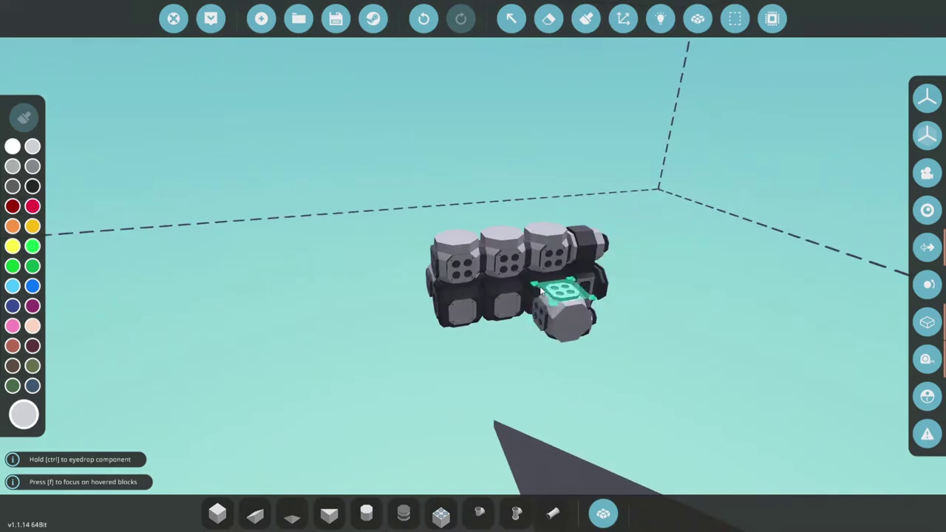
pyautogui.click(508, 298)
pyautogui.click(469, 301)
# Build a support of white basic blocks below the first crankshaft, running forward under the fluid pump to a crosswise row of three
pyautogui.moveTo(637, 280); pyautogui.dragTo(502, 369)
pyautogui.click(503, 369)
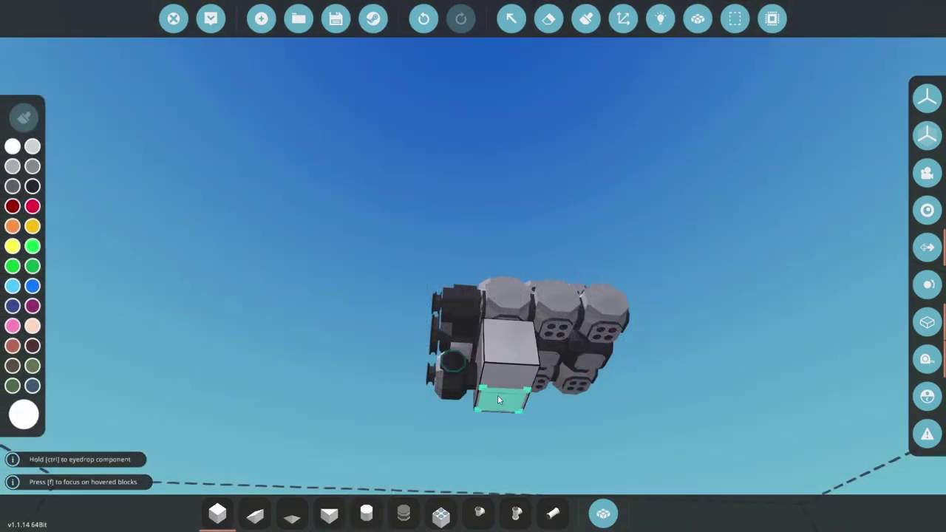
pyautogui.click(497, 400)
pyautogui.moveTo(496, 403); pyautogui.dragTo(513, 248)
pyautogui.click(439, 292)
pyautogui.click(432, 285)
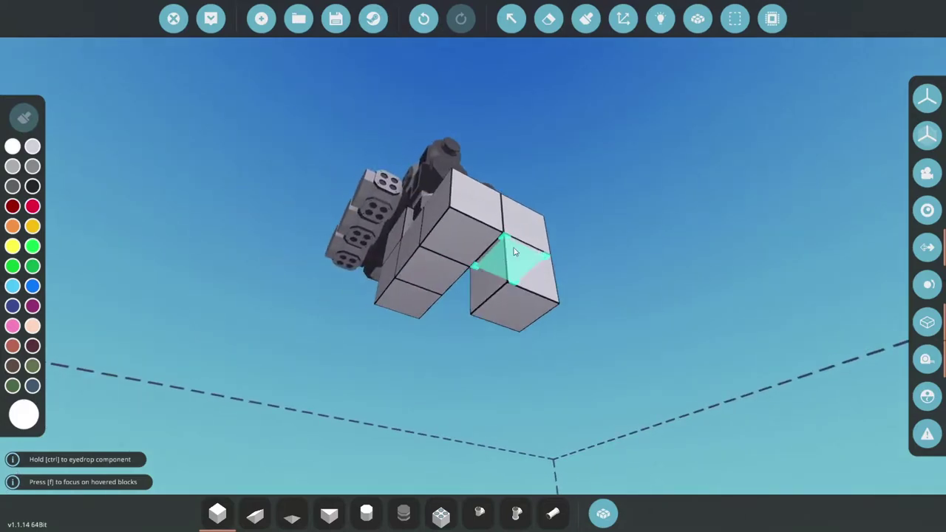
pyautogui.click(439, 198)
pyautogui.moveTo(430, 175); pyautogui.dragTo(458, 281)
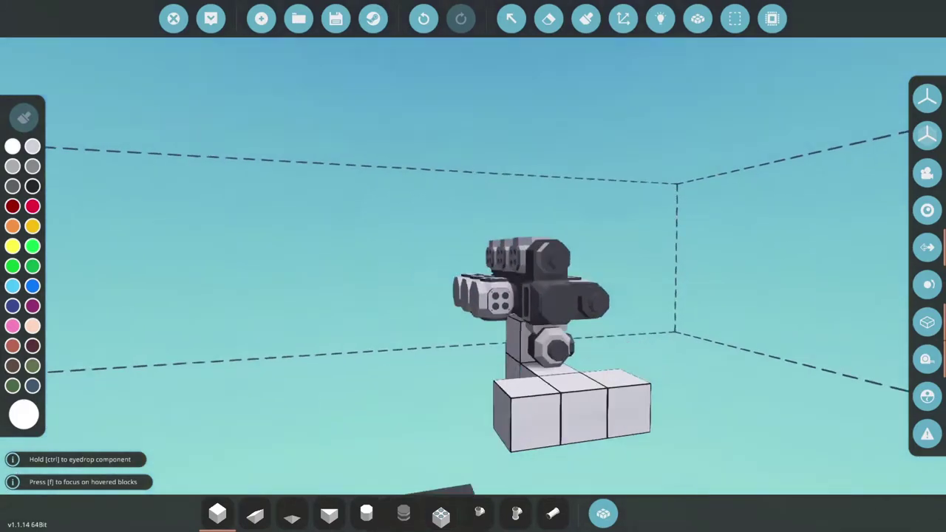
# Place a Fluid Heat Radiator 3x3 (Electric) upright on the three-block row in front of the drive belt
pyautogui.press('Tab')
pyautogui.write('rad')
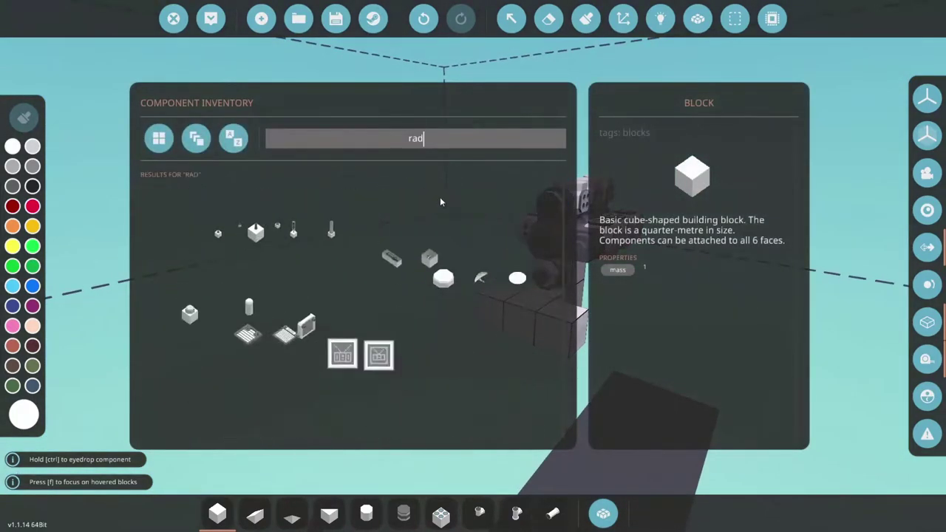
pyautogui.click(281, 235)
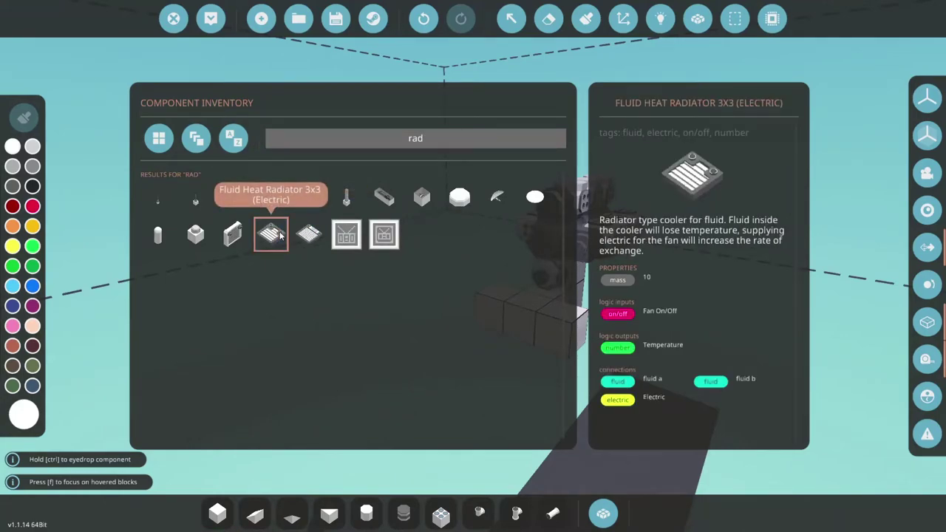
pyautogui.click(279, 235)
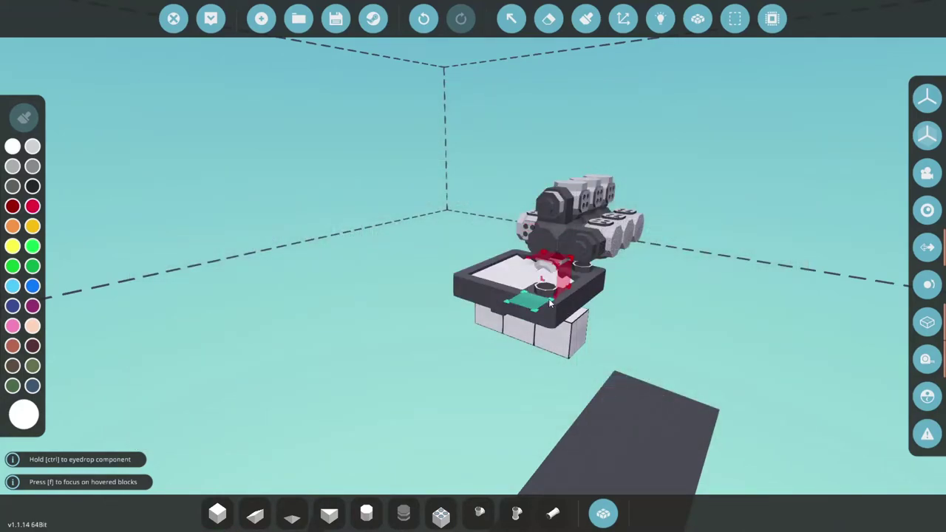
pyautogui.press('i')
pyautogui.press('u')
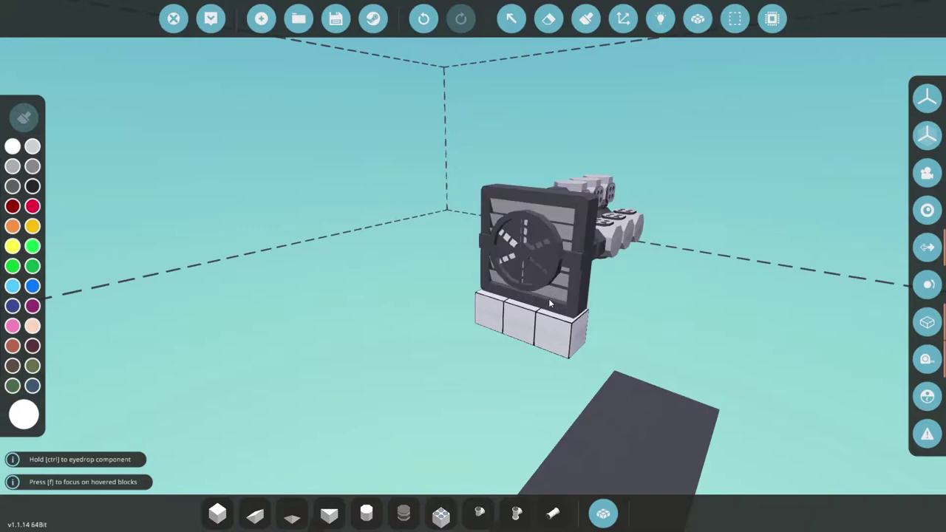
pyautogui.click(548, 299)
# Delete all the white support blocks beneath the radiator, fluid pump and first crankshaft
pyautogui.moveTo(548, 299); pyautogui.dragTo(584, 299)
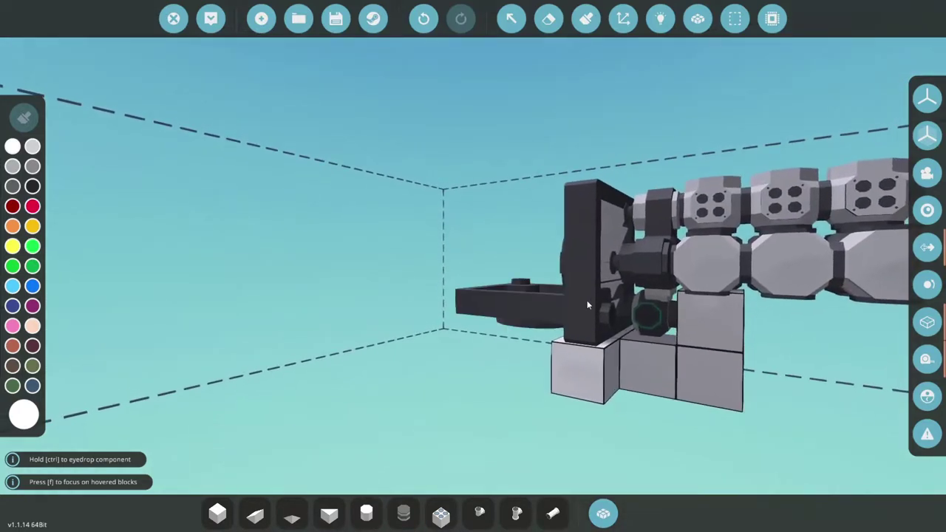
pyautogui.moveTo(636, 313); pyautogui.dragTo(546, 306)
pyautogui.moveTo(614, 294); pyautogui.dragTo(576, 287)
pyautogui.press('Delete')
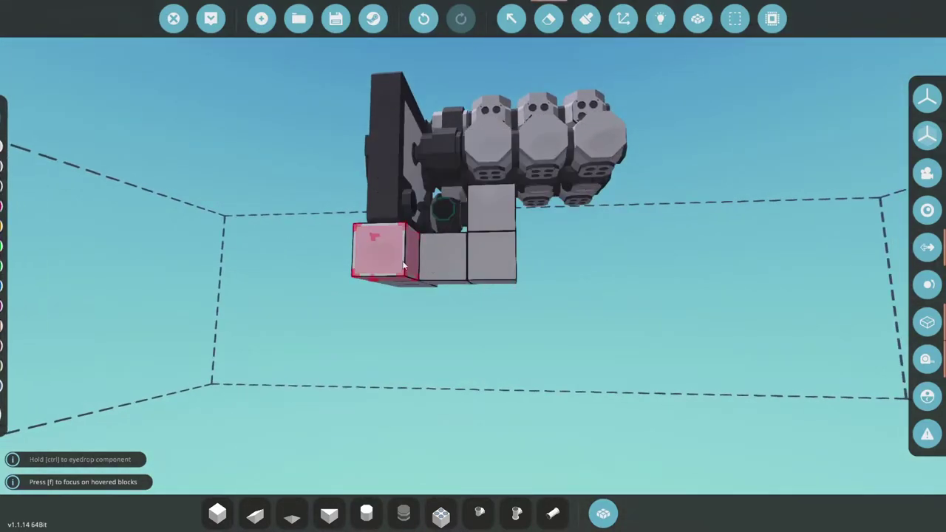
pyautogui.click(467, 277)
pyautogui.click(492, 258)
pyautogui.click(408, 264)
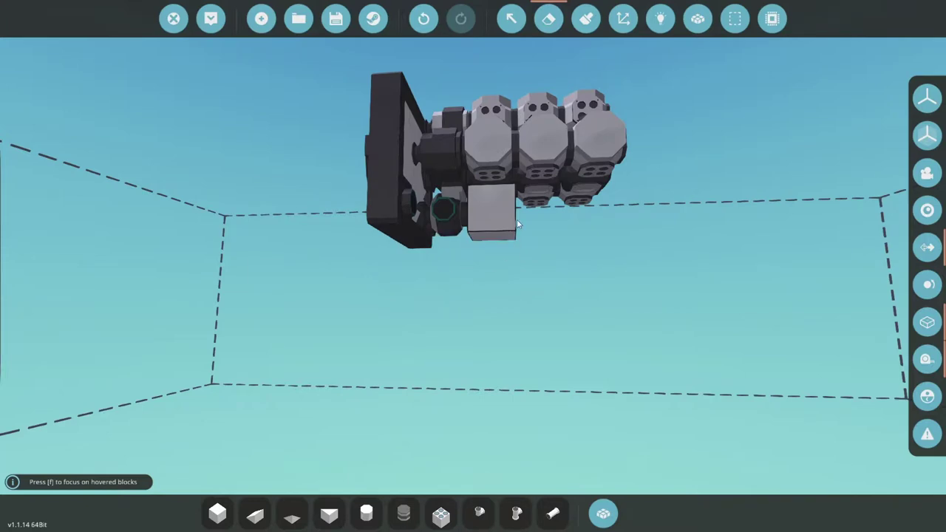
pyautogui.moveTo(499, 234); pyautogui.dragTo(474, 235)
# Find the cooling component with the search "cool" and place two of them in line under the crankshaft row, behind the fluid pump
pyautogui.click(479, 513)
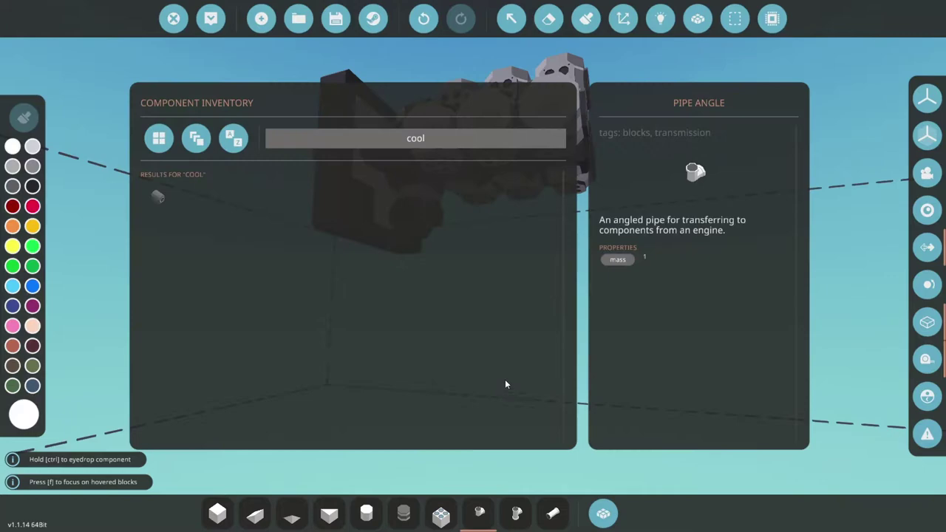
pyautogui.click(158, 196)
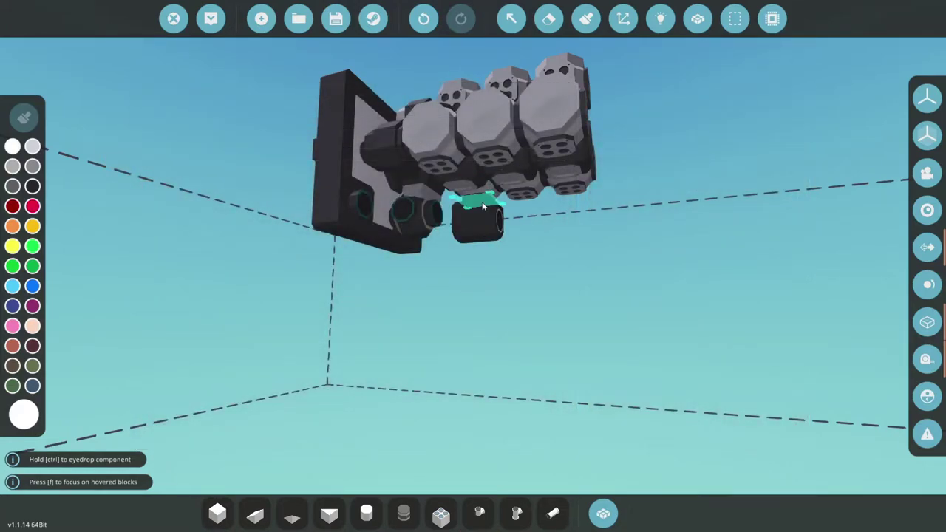
pyautogui.click(482, 207)
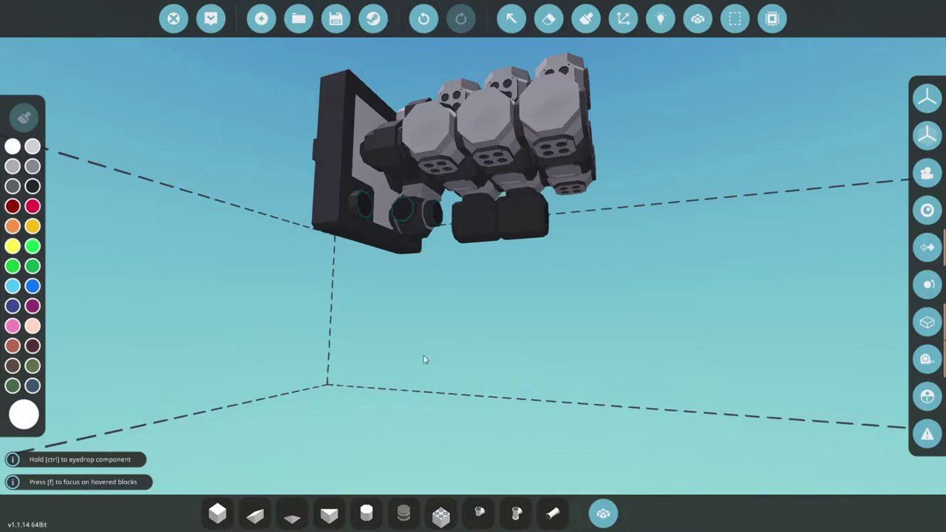
# Place light-blue pipe angles between the radiator and fluid pump, and at the rear end of the cooling components
pyautogui.click(478, 514)
pyautogui.click(13, 287)
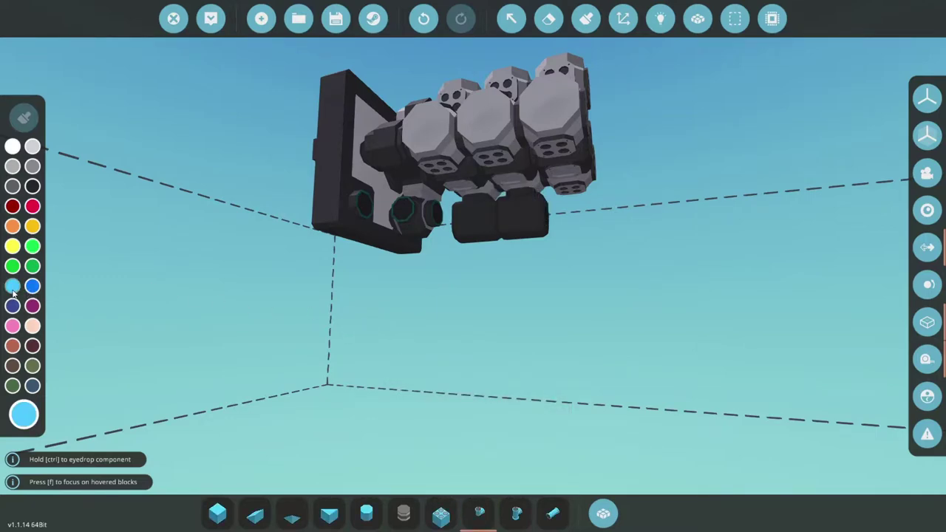
pyautogui.click(397, 216)
pyautogui.moveTo(399, 256); pyautogui.dragTo(425, 258)
pyautogui.click(462, 249)
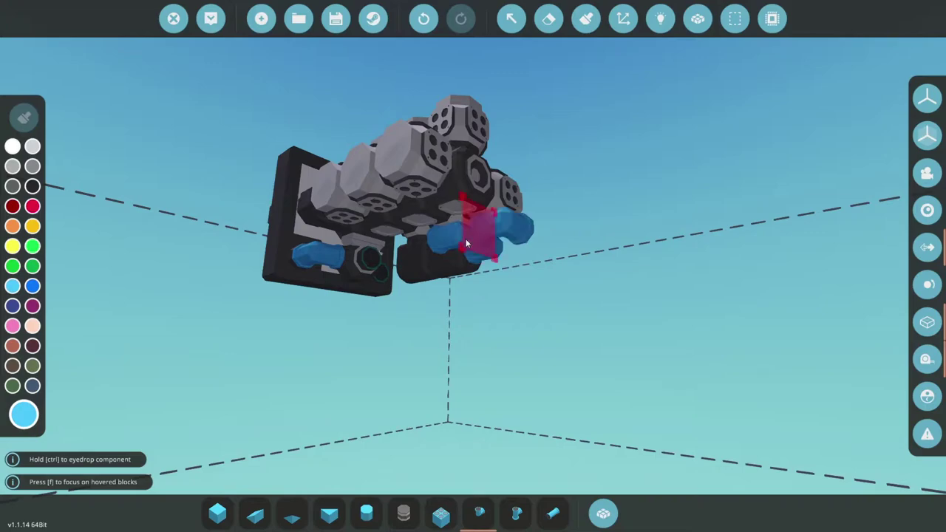
# Join the fluid pump to the rear pipe angles and the front cooling component to the radiator with straight light-blue pipes
pyautogui.click(553, 513)
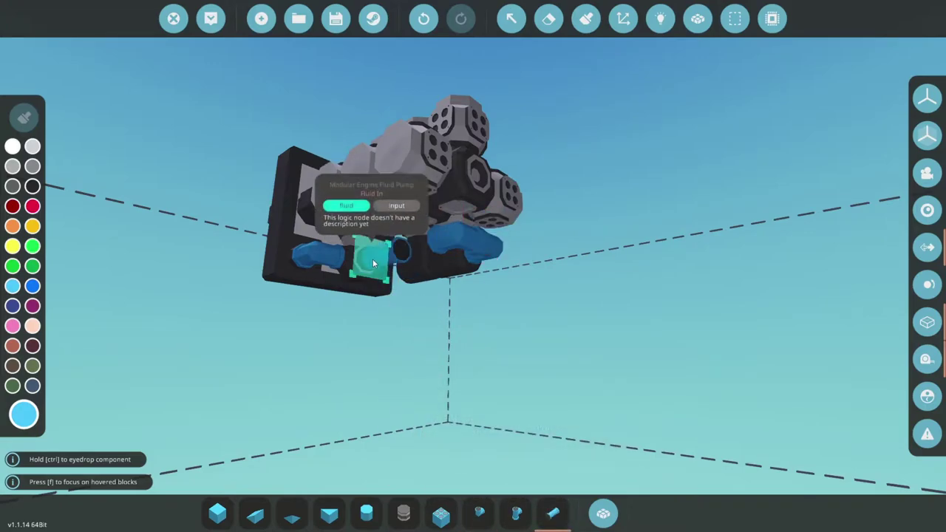
pyautogui.moveTo(404, 251); pyautogui.dragTo(456, 252)
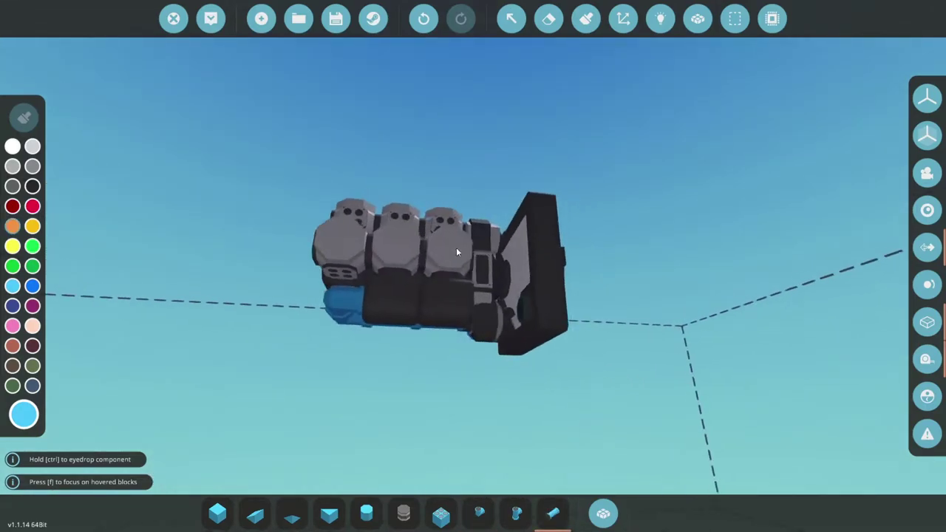
pyautogui.click(510, 307)
pyautogui.scroll(4, 443, 382)
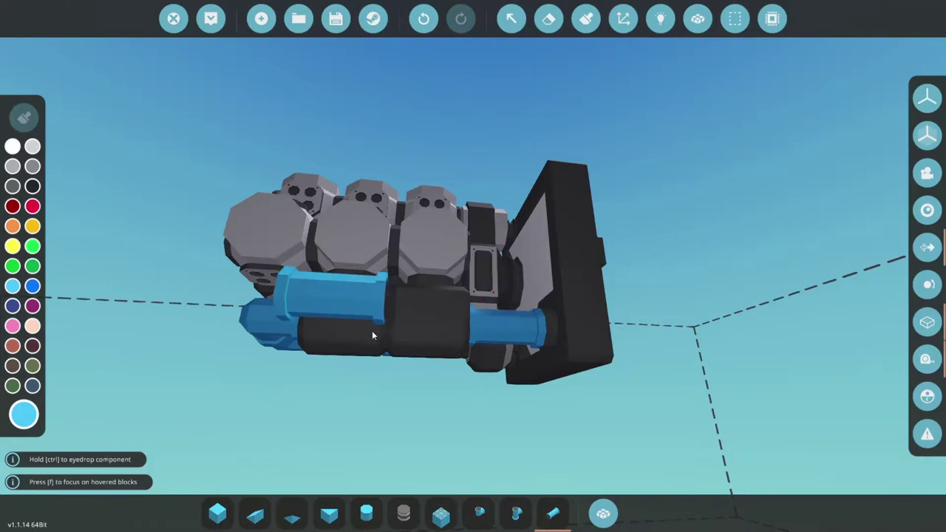
pyautogui.moveTo(437, 235); pyautogui.dragTo(448, 413)
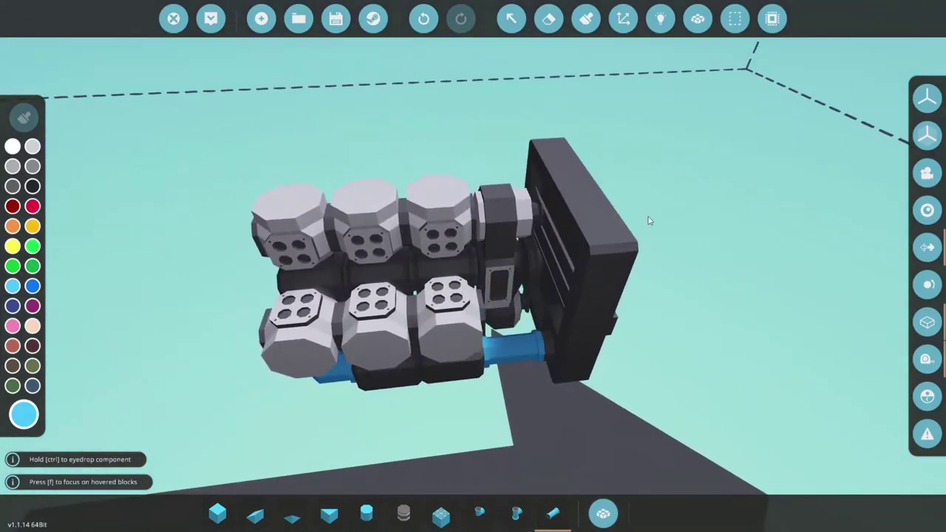
pyautogui.moveTo(648, 216); pyautogui.dragTo(472, 126)
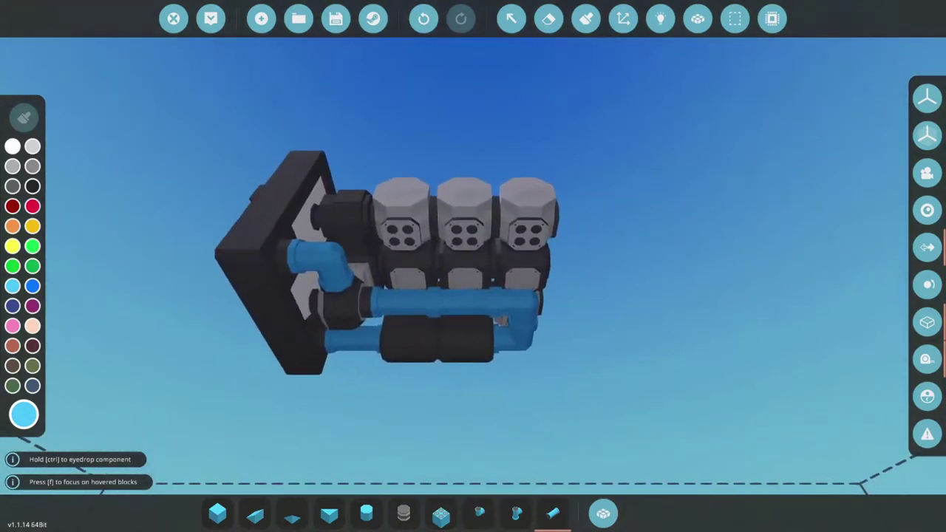
# Replace the straight pipe segment directly behind the fluid pump with a Pipe T-Piece whose branch opens outward
pyautogui.press('Delete')
pyautogui.click(401, 314)
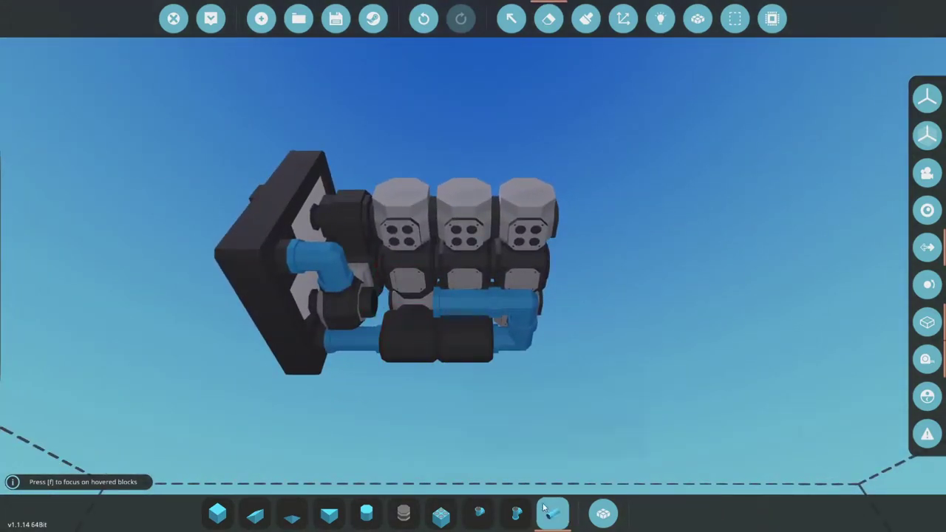
pyautogui.click(515, 512)
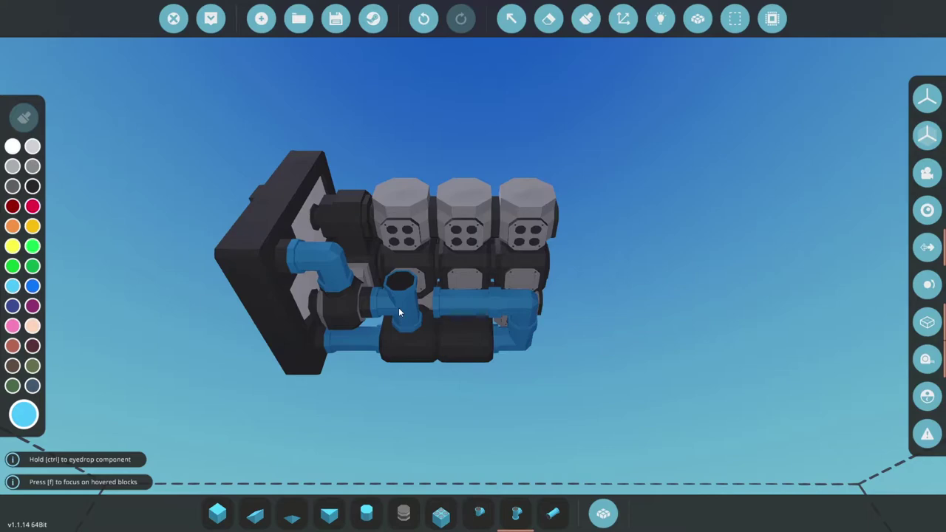
pyautogui.press('o')
pyautogui.click(398, 308)
# Search for "tank" and place a Fluid Tank Small lengthwise beside the pipe run, its port rotated onto the T-piece's open branch
pyautogui.press('Tab')
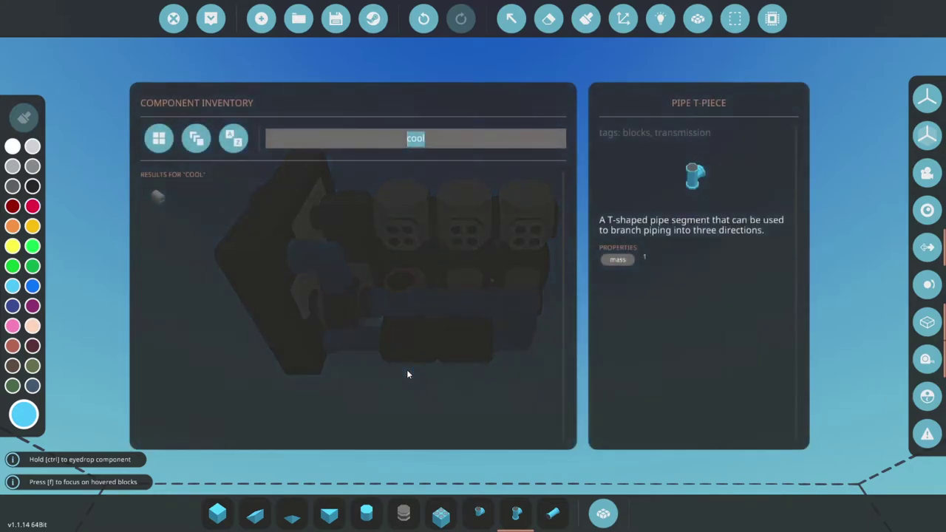
pyautogui.write('tank')
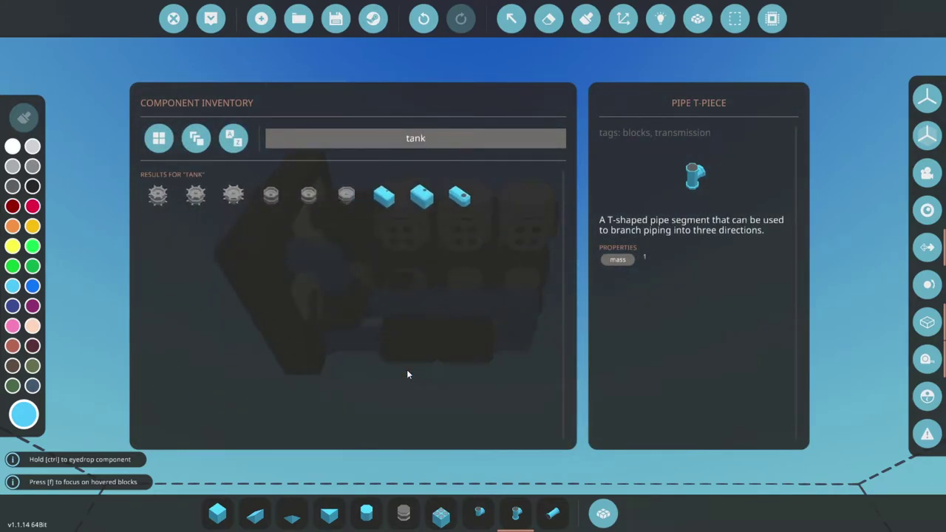
pyautogui.click(458, 194)
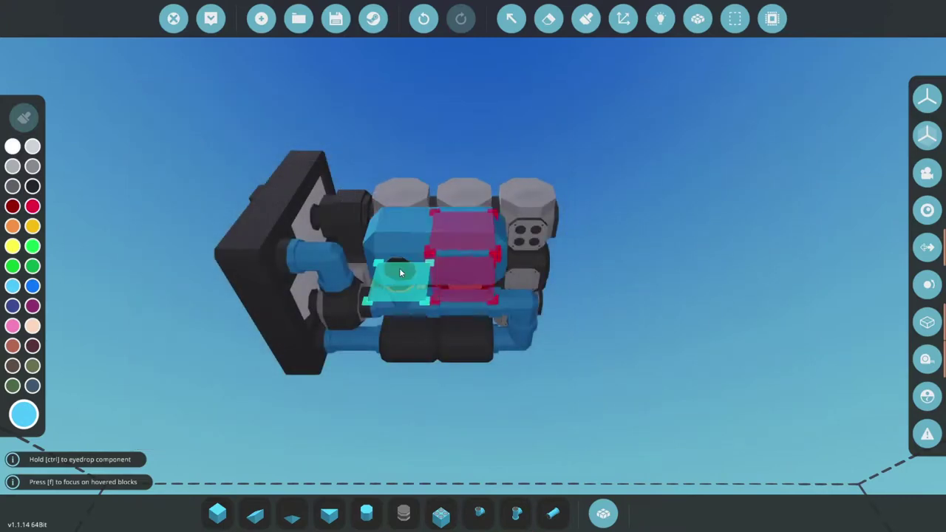
pyautogui.press('r')
pyautogui.press('i')
pyautogui.press('l')
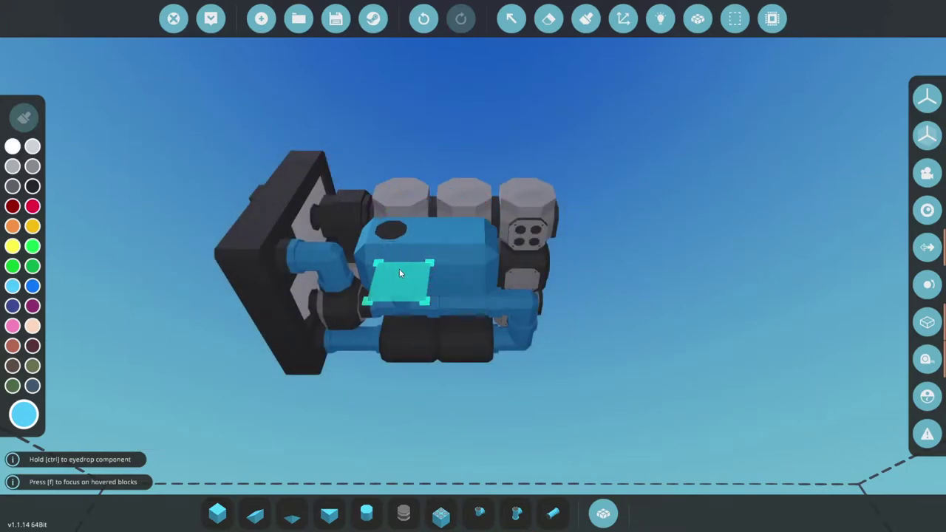
pyautogui.press('i')
pyautogui.press('i')
pyautogui.press('i')
pyautogui.click(399, 274)
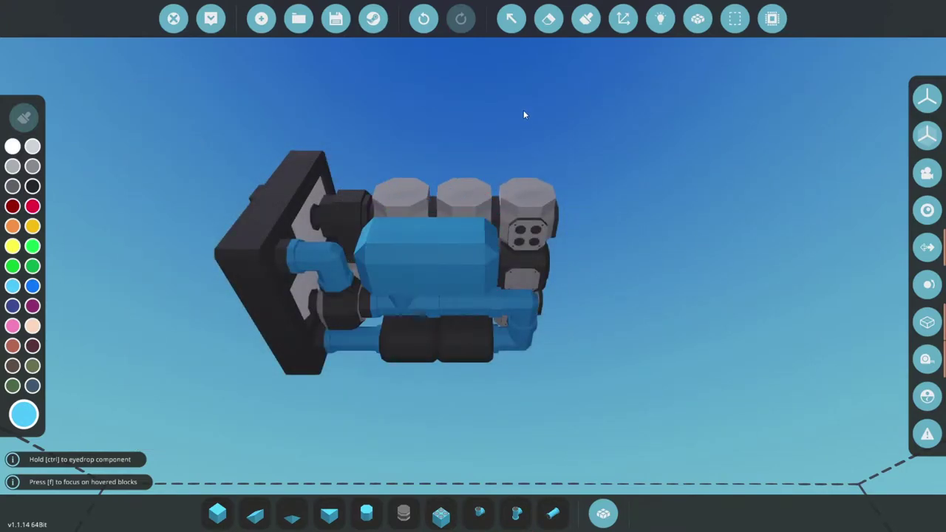
# Lower the fill level of the Fluid Tank Small attached to the T-piece, keeping Fresh Water as its fluid type
pyautogui.click(511, 18)
pyautogui.click(450, 251)
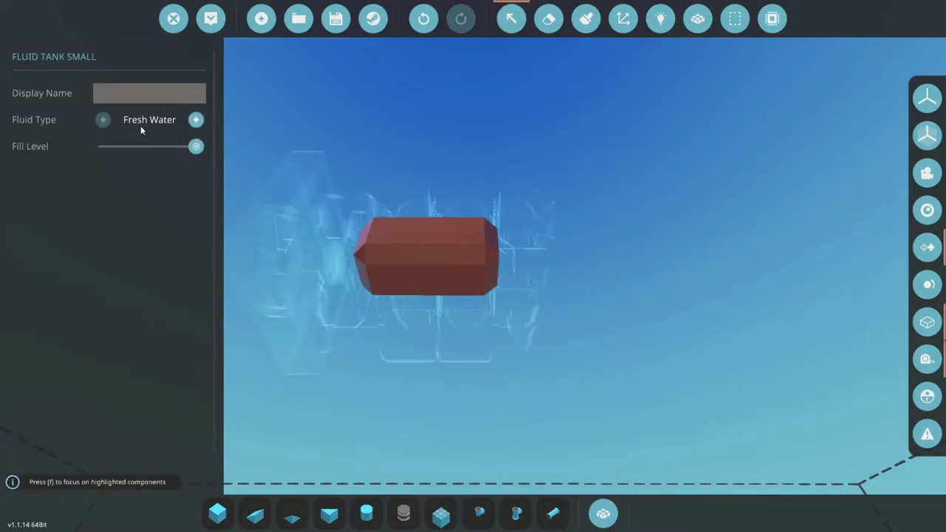
pyautogui.moveTo(196, 147); pyautogui.dragTo(119, 149)
# Sample a side-row engine cylinder and examine its component description for the manifold requirements
pyautogui.moveTo(475, 257); pyautogui.dragTo(511, 193)
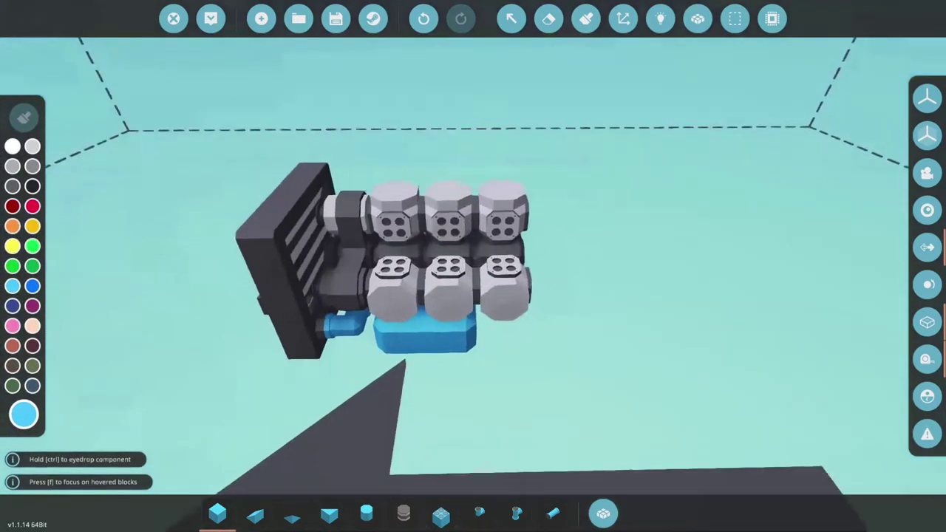
pyautogui.scroll(3, 458, 221)
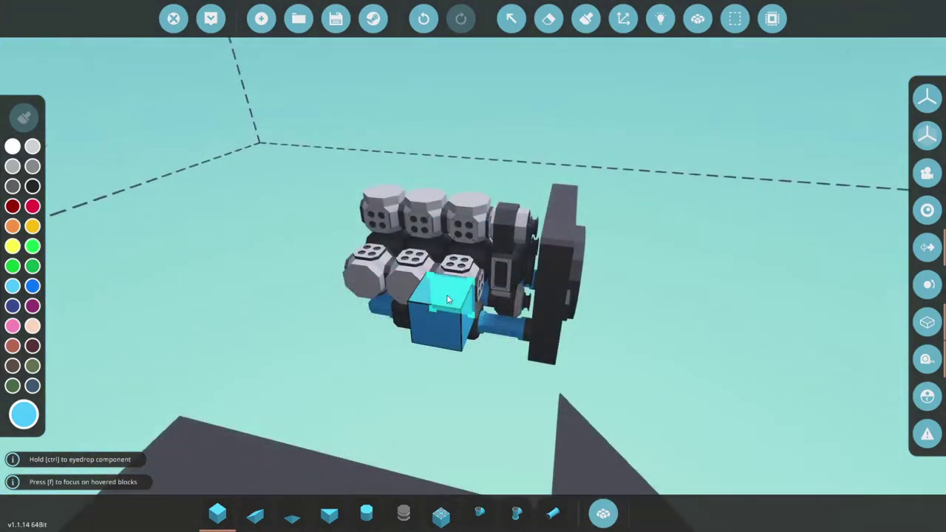
pyautogui.keyDown('ctrl'); pyautogui.click(443, 310); pyautogui.keyUp('ctrl')
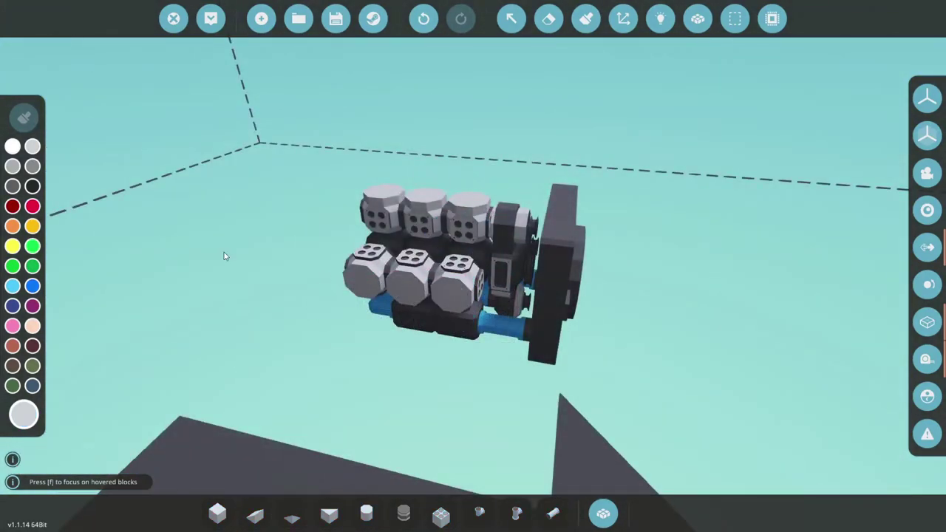
pyautogui.press('Tab')
pyautogui.press('Tab')
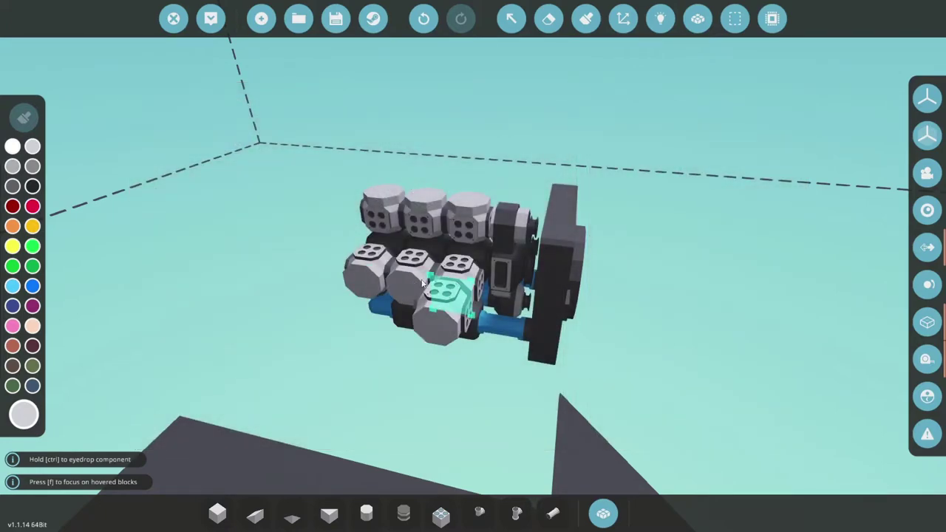
pyautogui.click(503, 279)
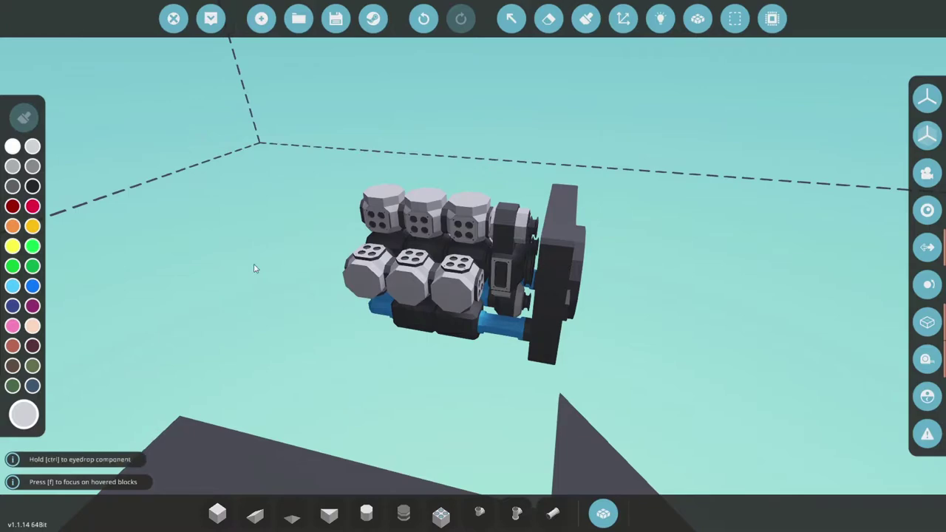
# Search for "air" and attach a Modular Engine Air Manifold to the radiator end of one side cylinder row, with its port facing up
pyautogui.press('q')
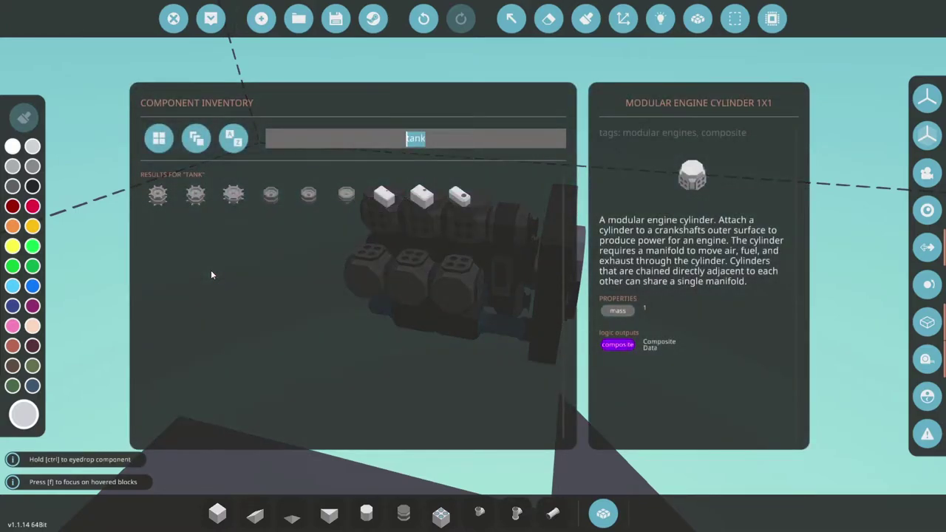
pyautogui.write('air')
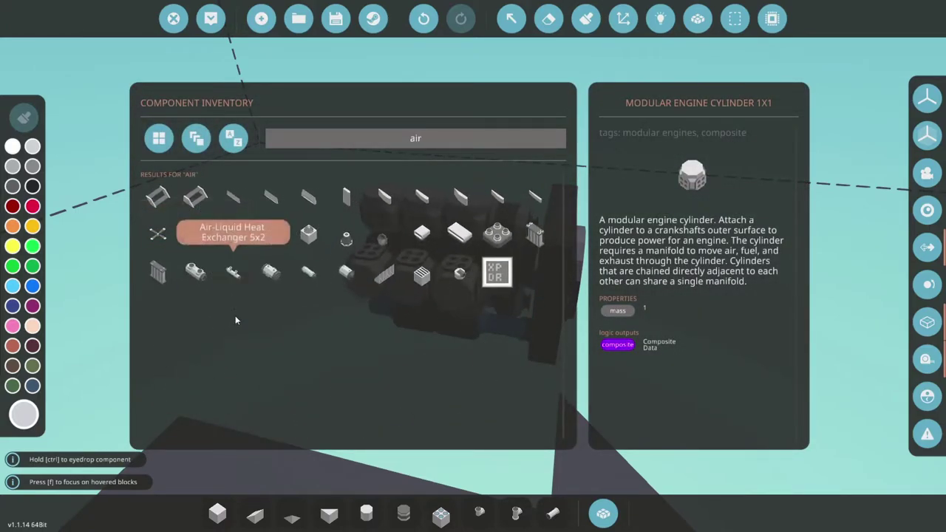
pyautogui.click(462, 274)
pyautogui.click(461, 275)
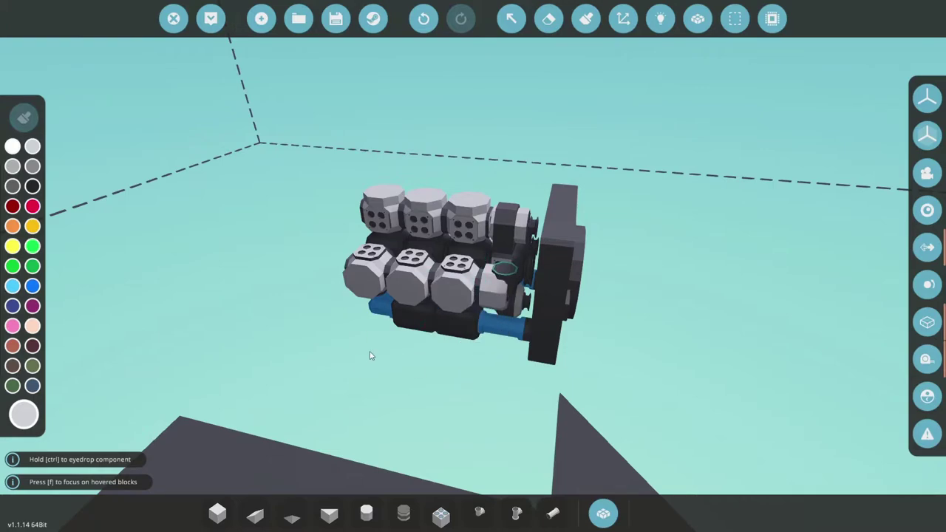
# Try an Air Filter on the air manifold's upward port and erase it again
pyautogui.press('Tab')
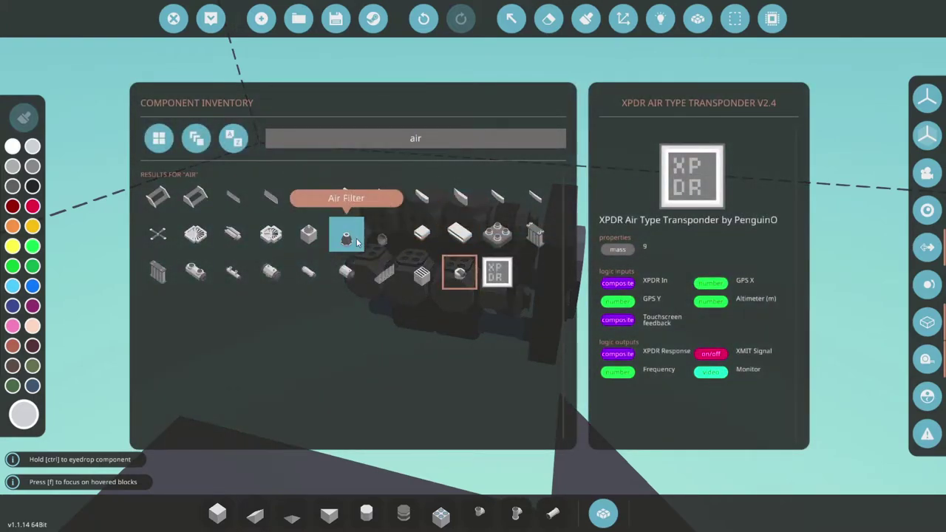
pyautogui.click(357, 243)
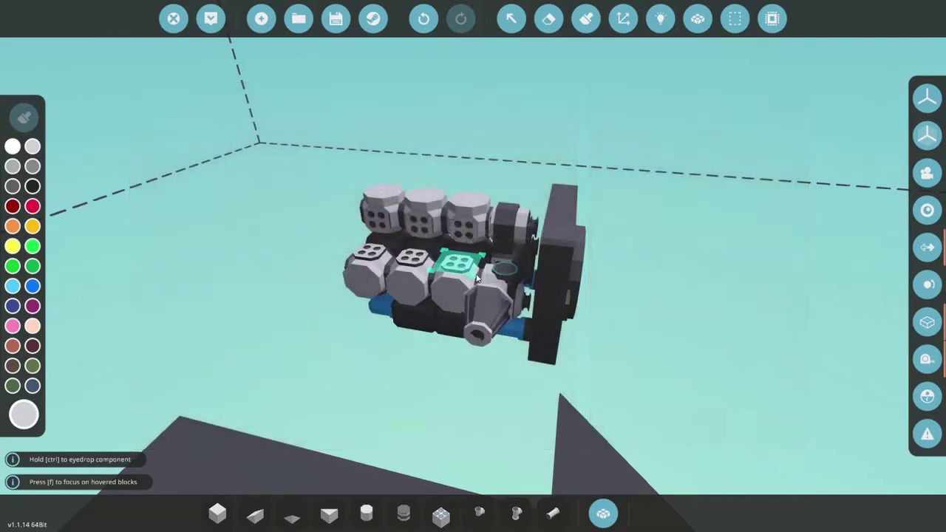
pyautogui.press('1')
pyautogui.click(552, 221)
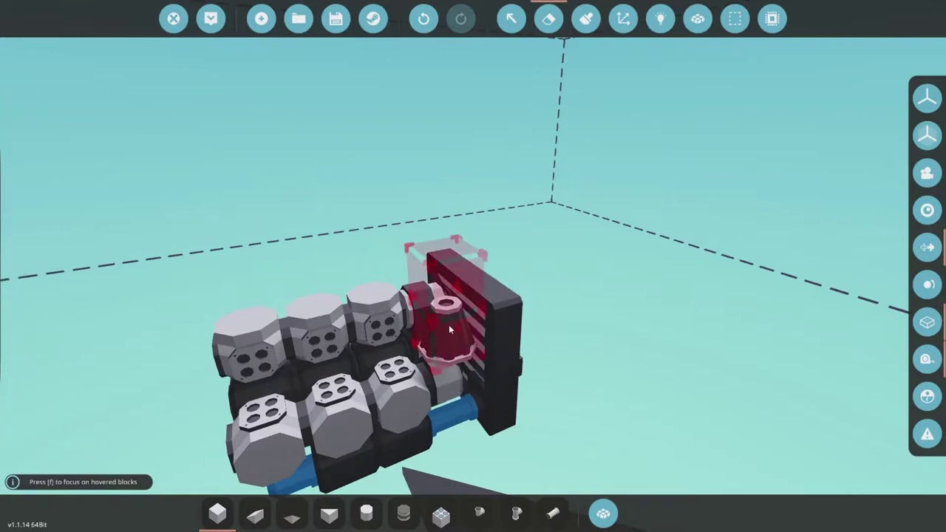
# Place the box-shaped component from the "air" results on the air manifold's upward port
pyautogui.press('q')
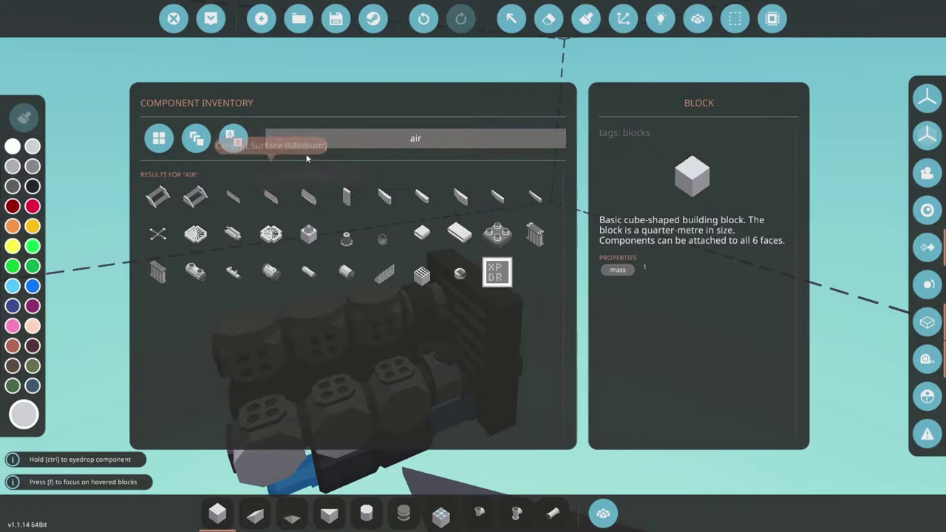
pyautogui.click(421, 233)
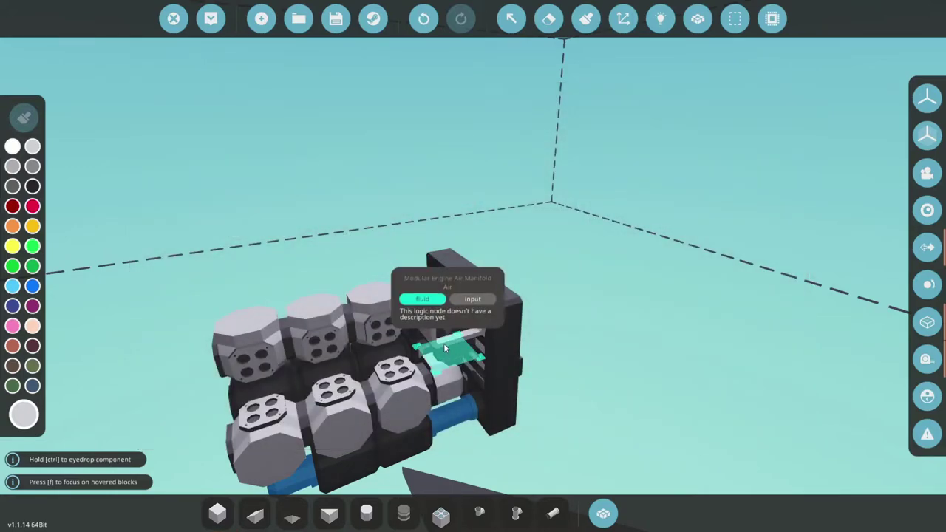
pyautogui.click(445, 348)
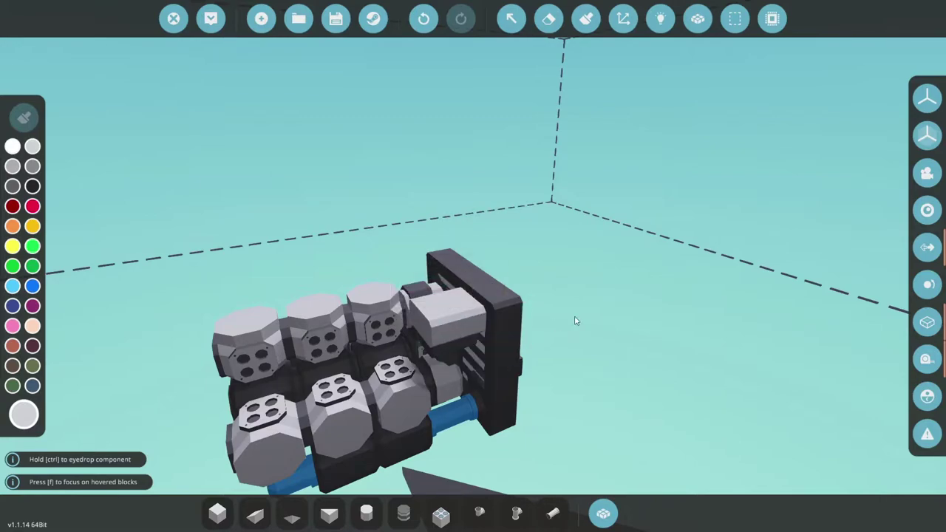
# Search for "batt" and place an Electric Battery Small beside the radiator, above the side cylinder row opposite the air manifold
pyautogui.moveTo(576, 320); pyautogui.dragTo(295, 325)
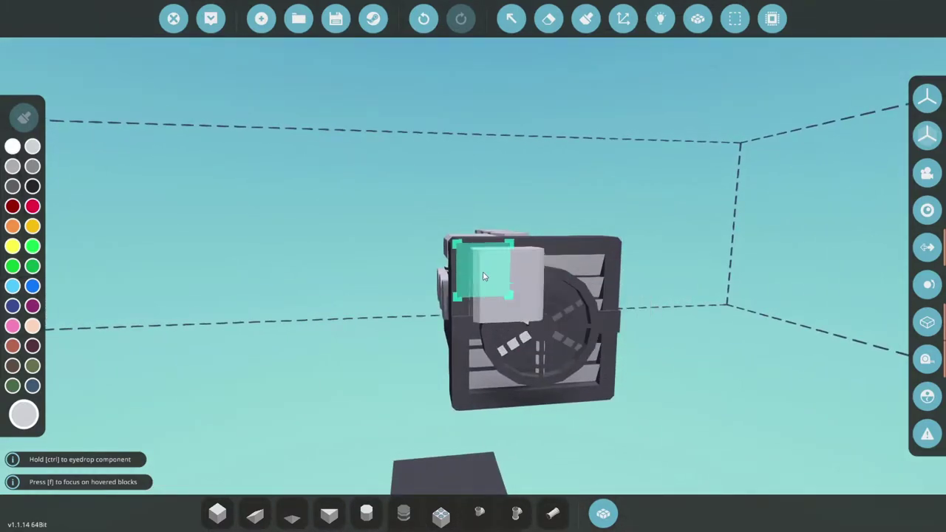
pyautogui.moveTo(476, 278); pyautogui.dragTo(601, 227)
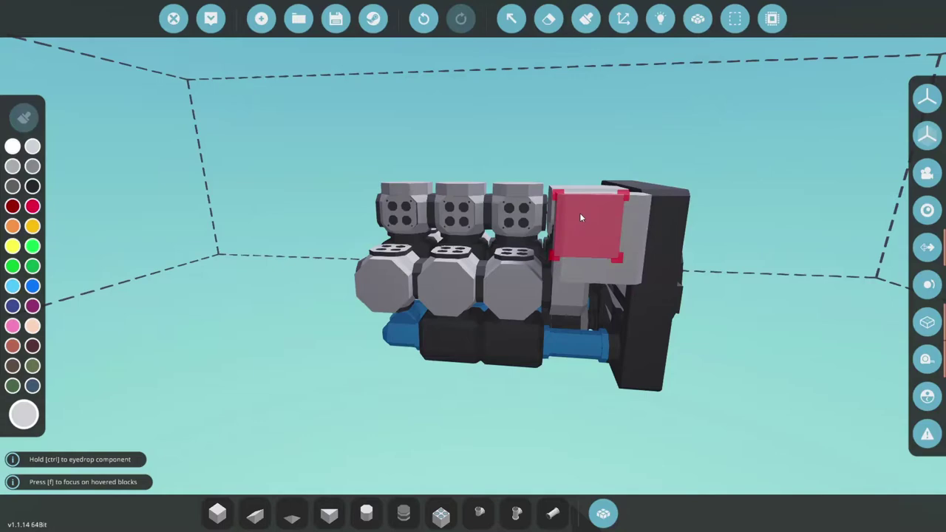
pyautogui.moveTo(511, 285); pyautogui.dragTo(635, 296)
pyautogui.press('Tab')
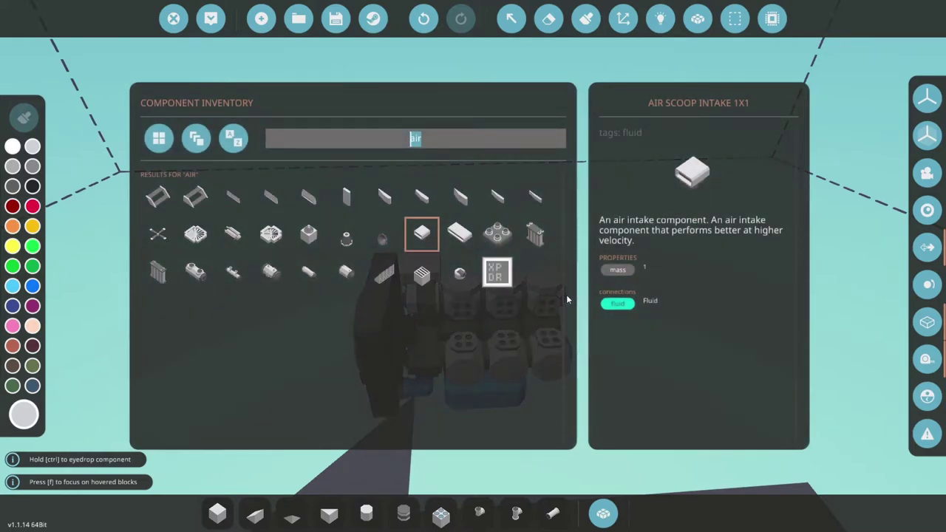
pyautogui.write('batt')
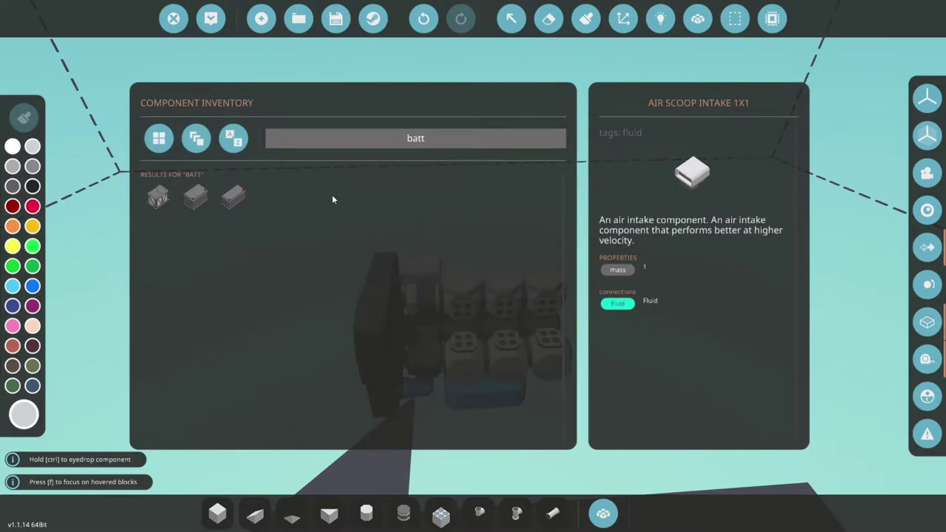
pyautogui.click(232, 196)
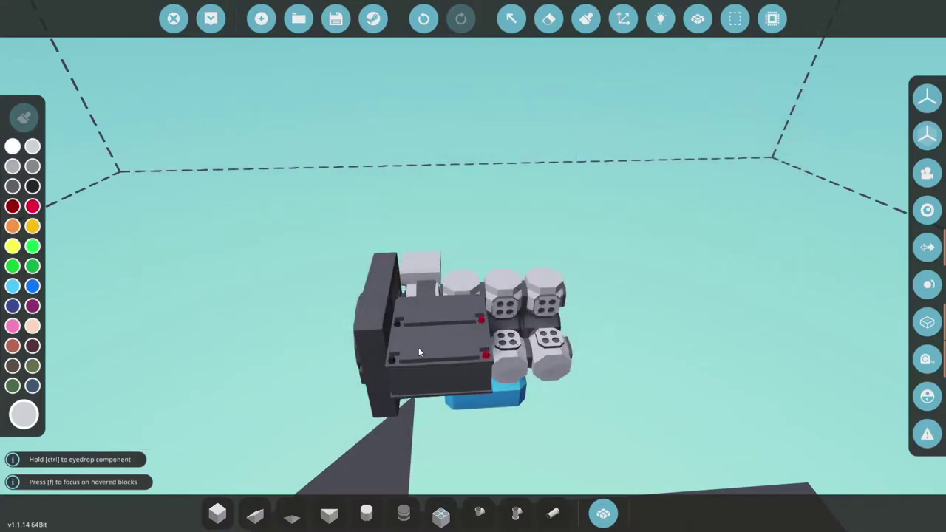
pyautogui.click(418, 347)
# Search for "clutch" and attach a Modular Engine Clutch 1x1 to the crankshaft end opposite the radiator, with its output facing outward
pyautogui.moveTo(633, 249); pyautogui.dragTo(683, 259)
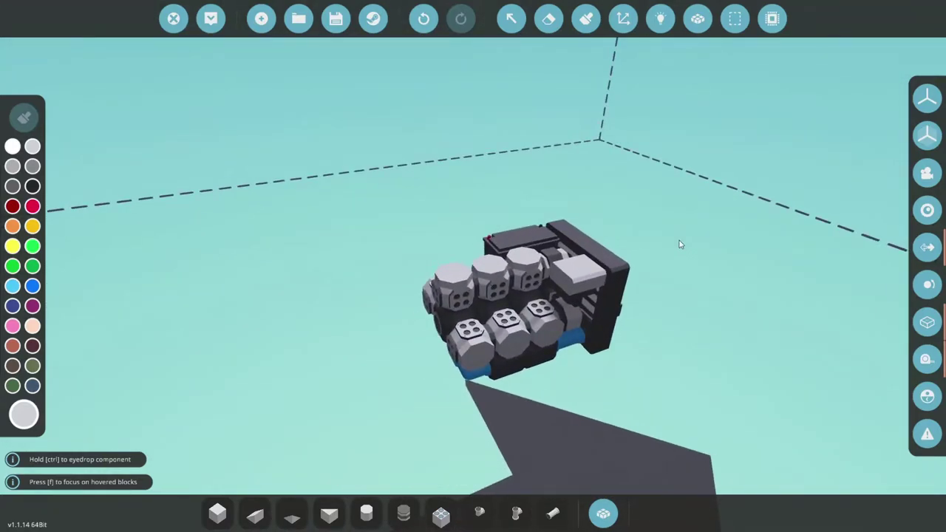
pyautogui.write('q')
pyautogui.write('clut')
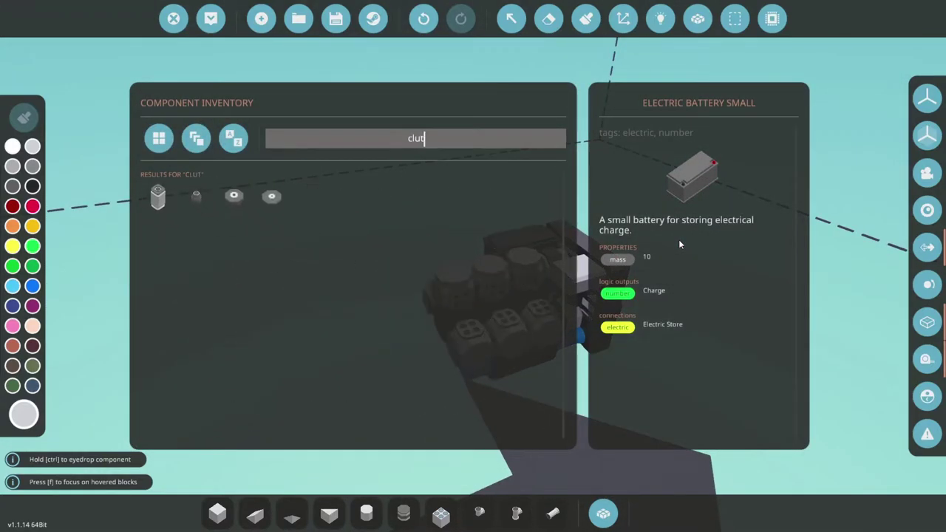
pyautogui.write('ch')
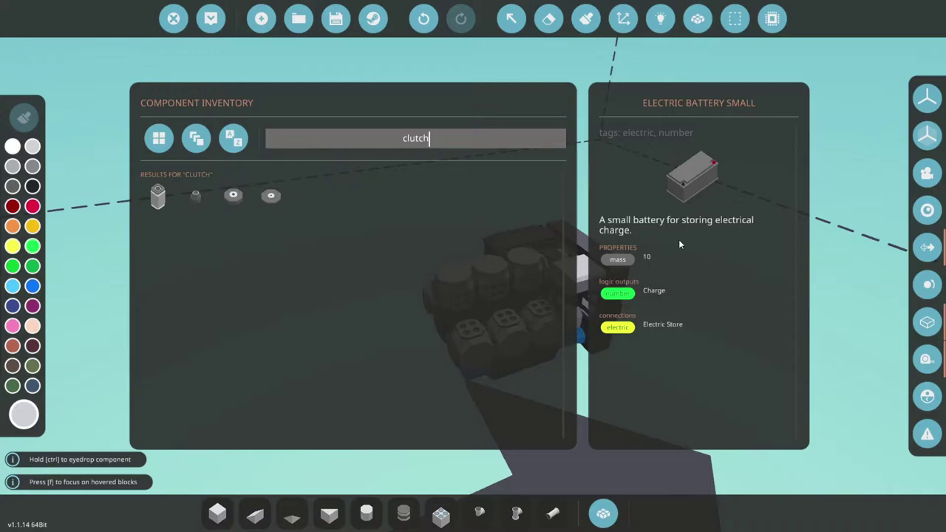
pyautogui.click(195, 195)
pyautogui.moveTo(412, 367); pyautogui.dragTo(411, 347)
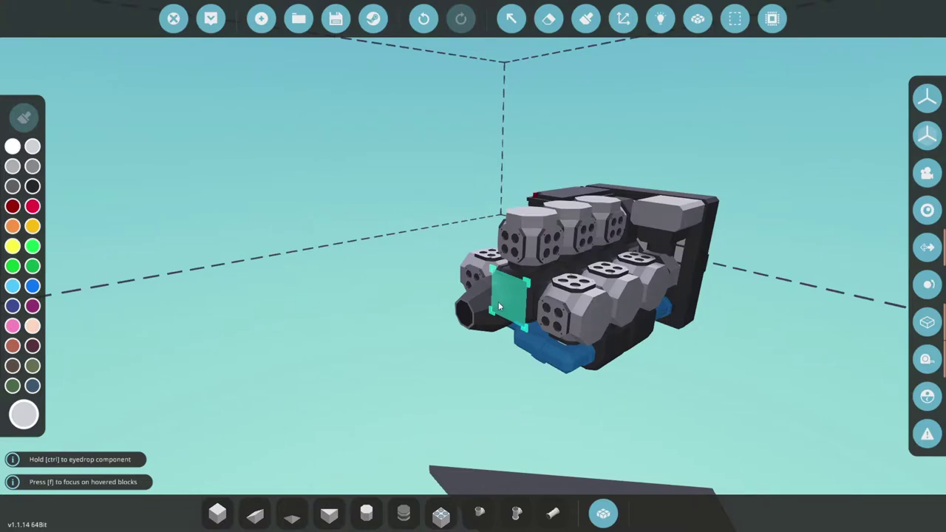
pyautogui.click(517, 295)
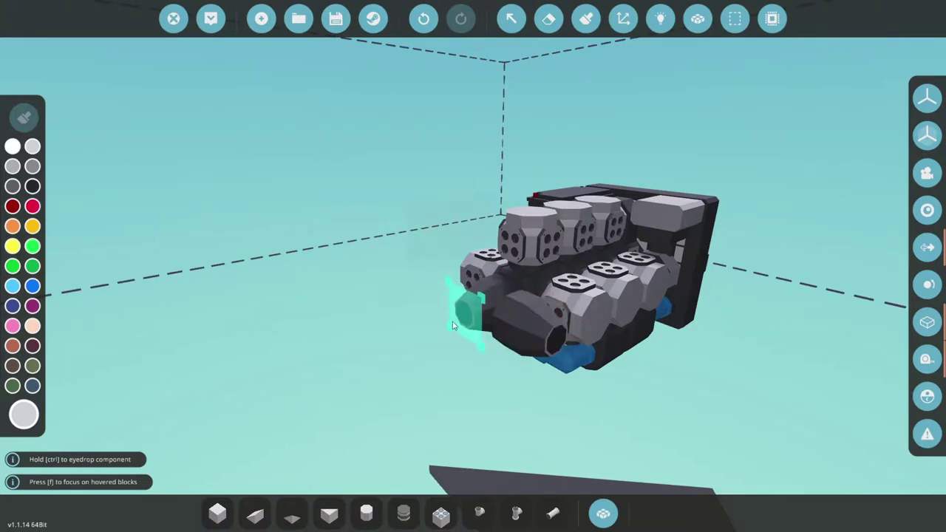
pyautogui.click(453, 325)
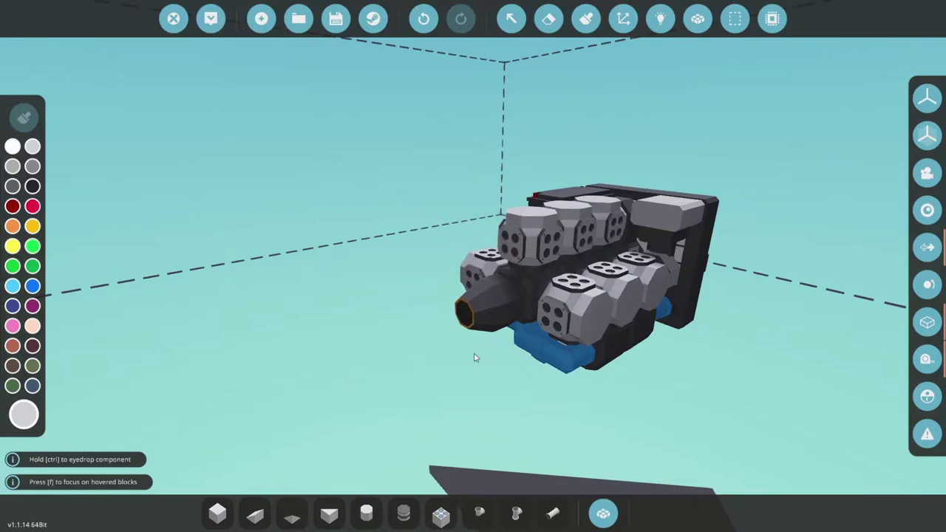
# Search for "mani" and join the clutch-end side cylinders on both sides to the centre cylinder with Modular Engine Manifold (Corner) pieces
pyautogui.write('q')
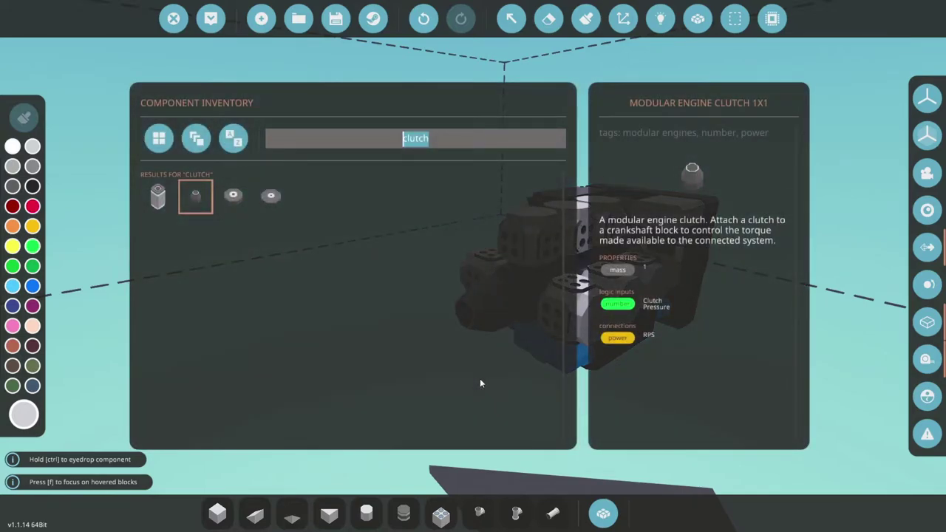
pyautogui.write('mani')
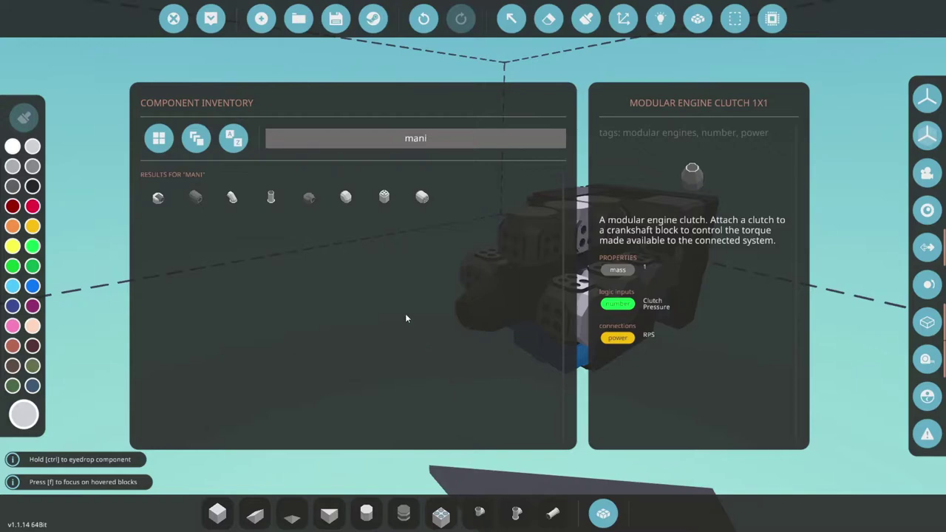
pyautogui.click(345, 197)
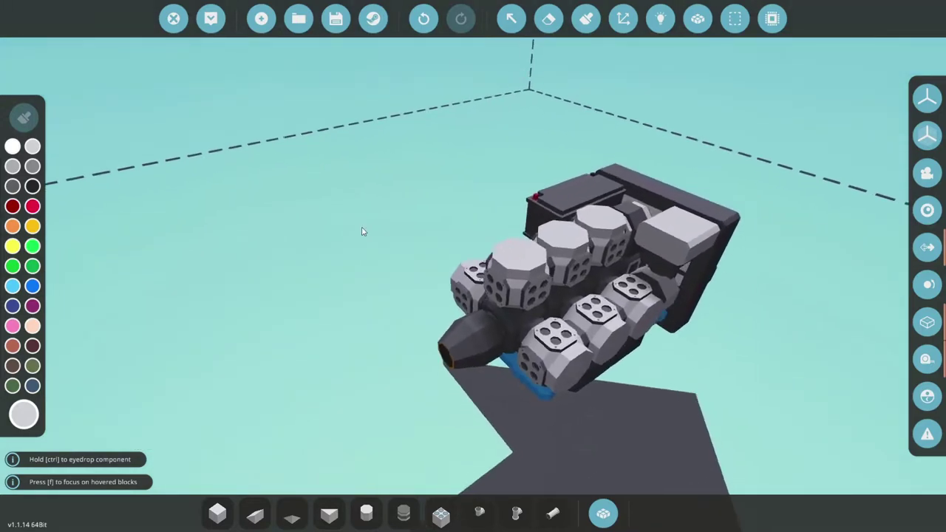
pyautogui.press('d')
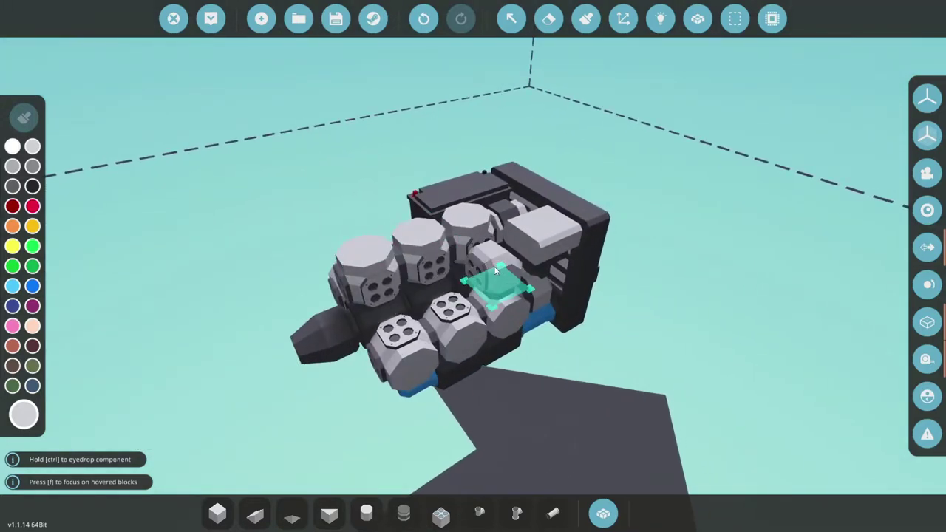
pyautogui.click(495, 272)
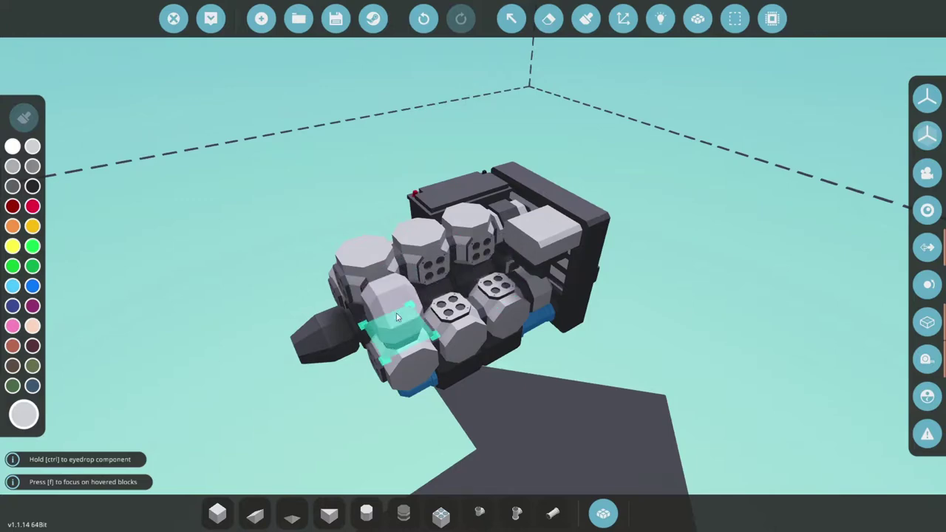
pyautogui.click(417, 363)
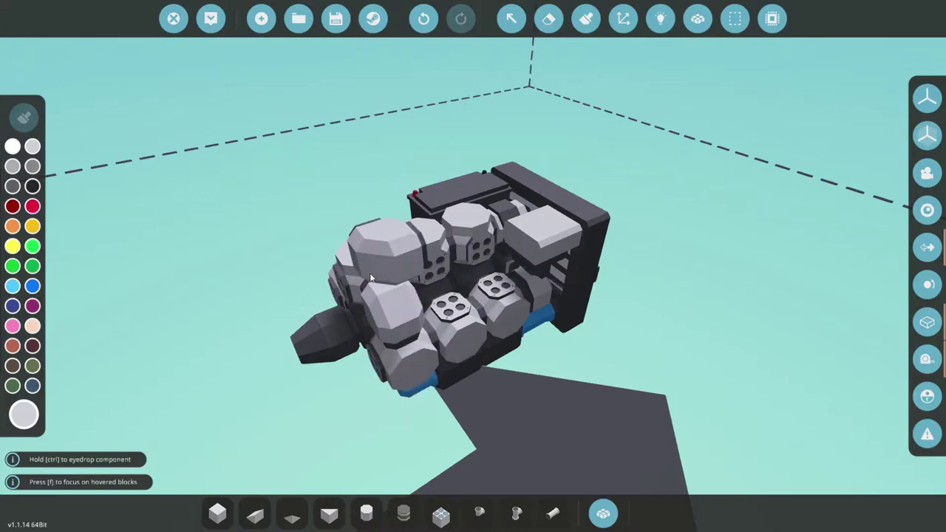
pyautogui.moveTo(364, 262); pyautogui.dragTo(388, 277)
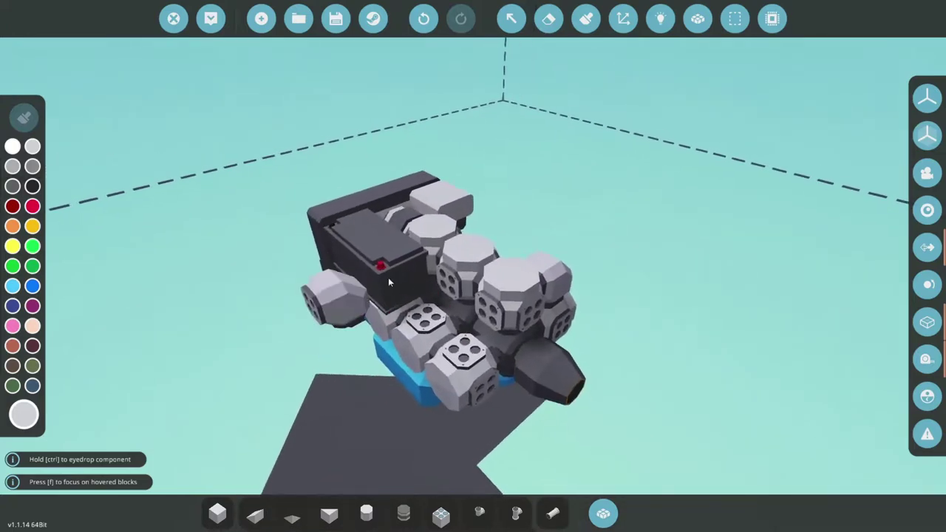
pyautogui.click(466, 356)
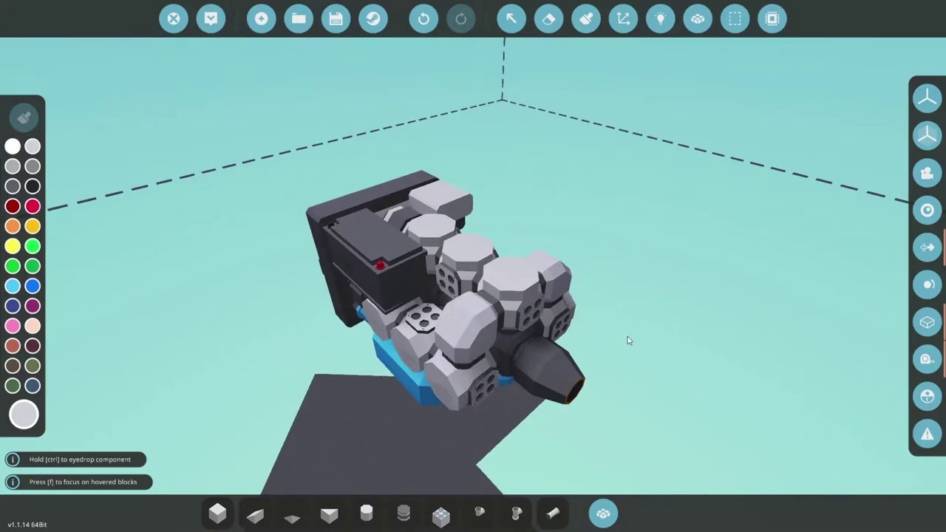
# Add corner manifolds to the middle and radiator-end cylinders on the air-intake side and to the middle cylinder on the battery side
pyautogui.moveTo(635, 336); pyautogui.dragTo(526, 346)
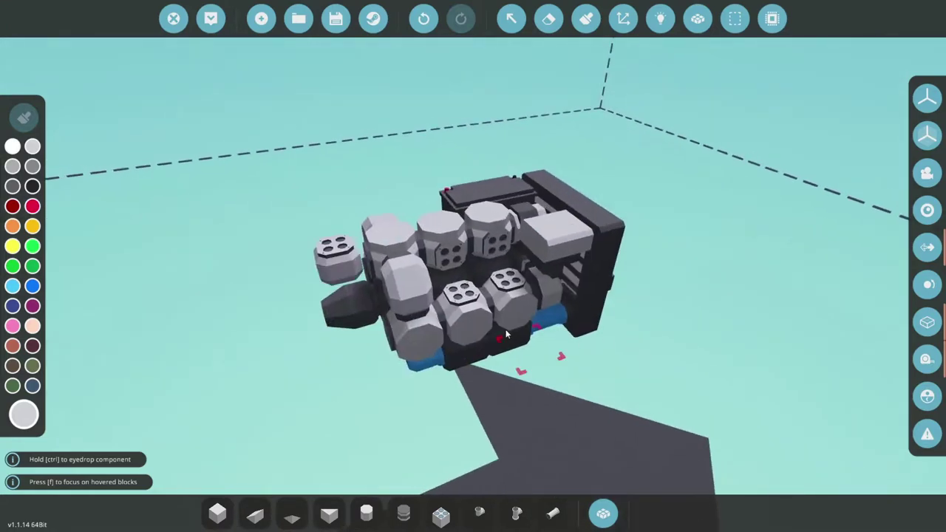
pyautogui.click(473, 303)
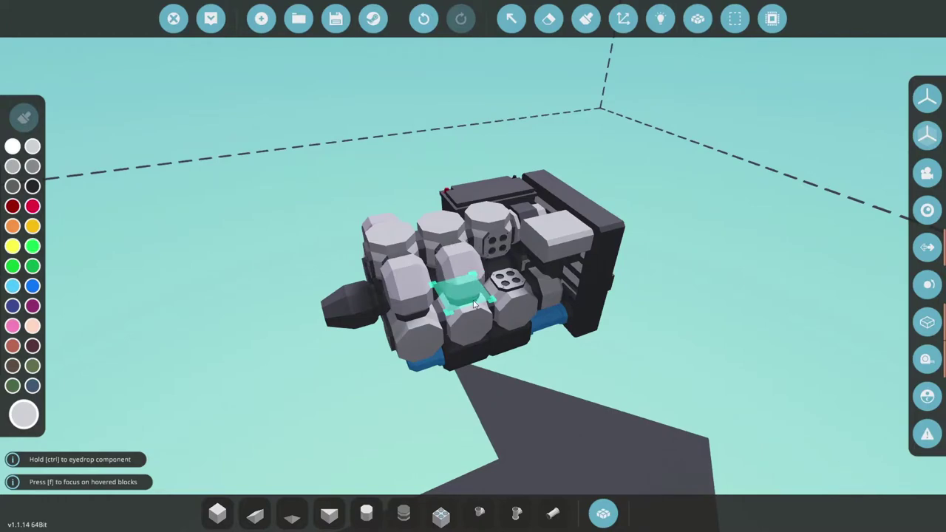
pyautogui.click(511, 287)
pyautogui.moveTo(459, 305); pyautogui.dragTo(591, 317)
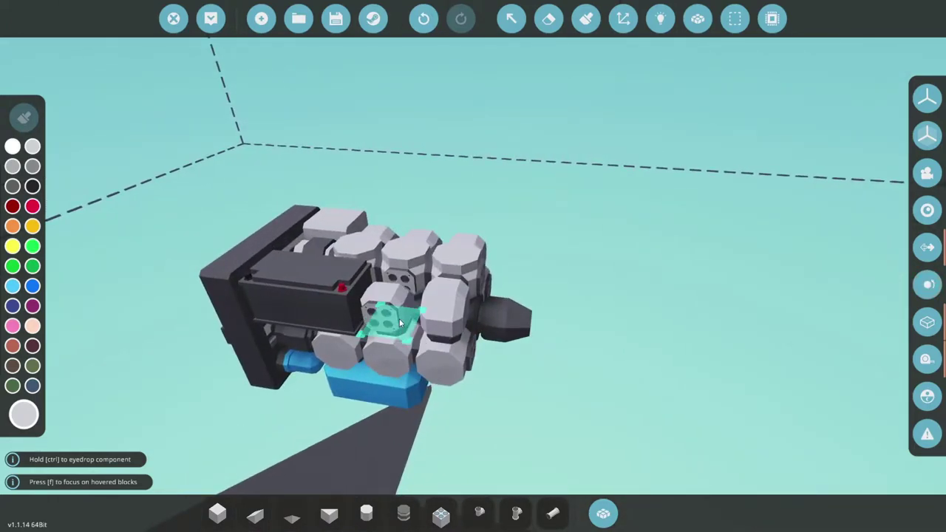
pyautogui.click(399, 320)
pyautogui.click(475, 233)
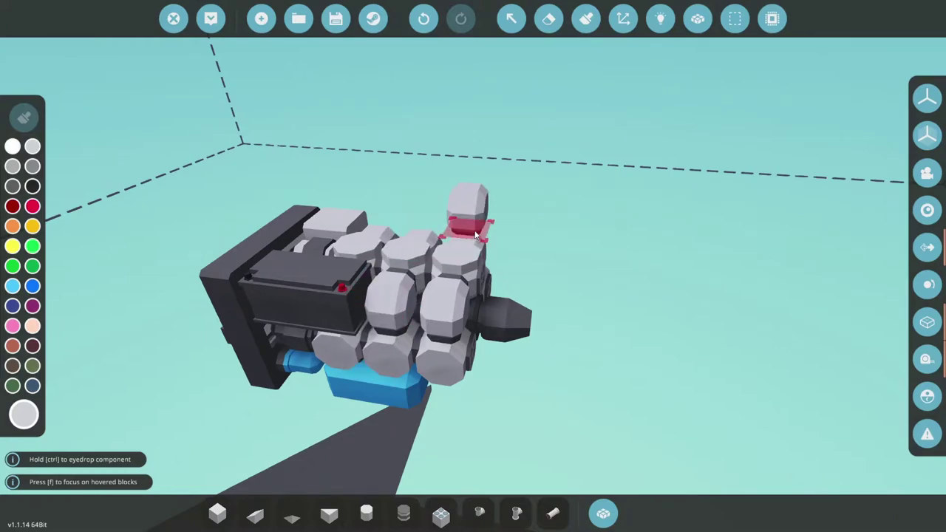
pyautogui.rightClick(475, 234)
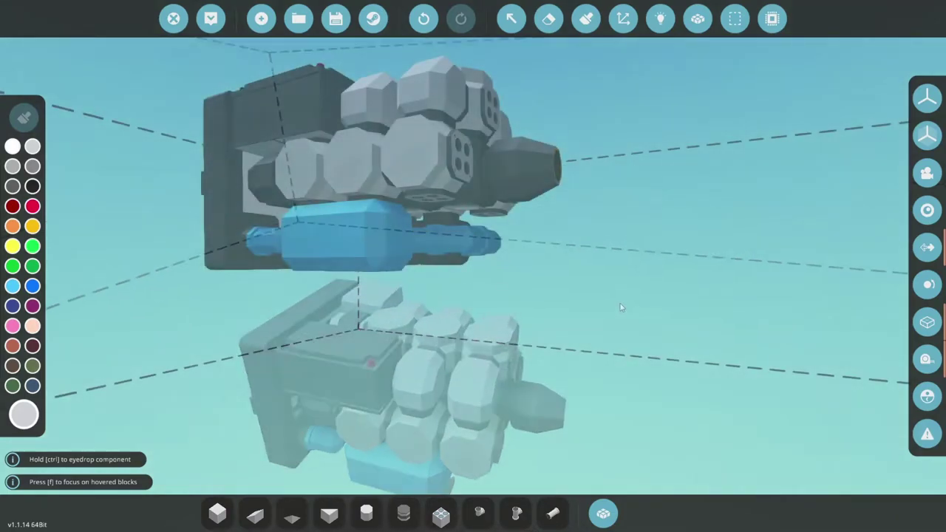
# Attach a Modular Engine Fuel Manifold under the clutch-end cylinder on the battery side, with its fuel port facing outward beside the water tank
pyautogui.press('q')
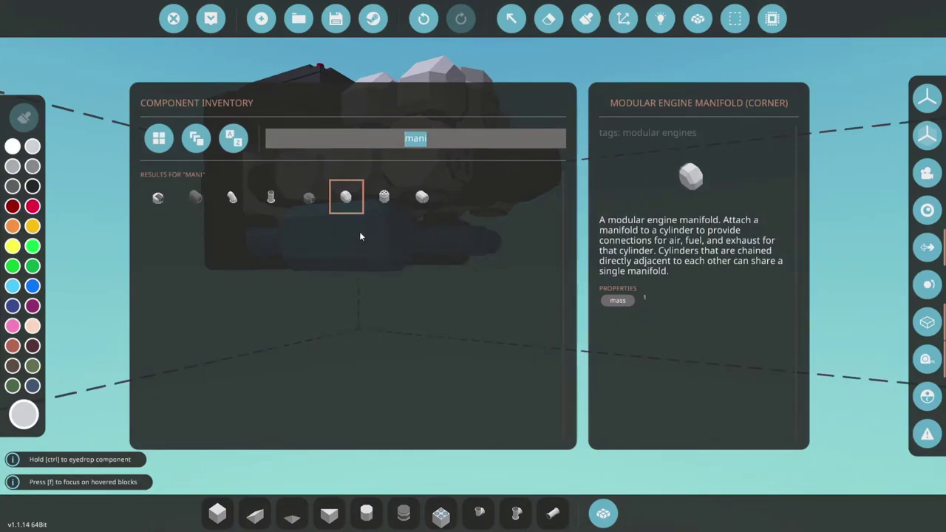
pyautogui.click(309, 201)
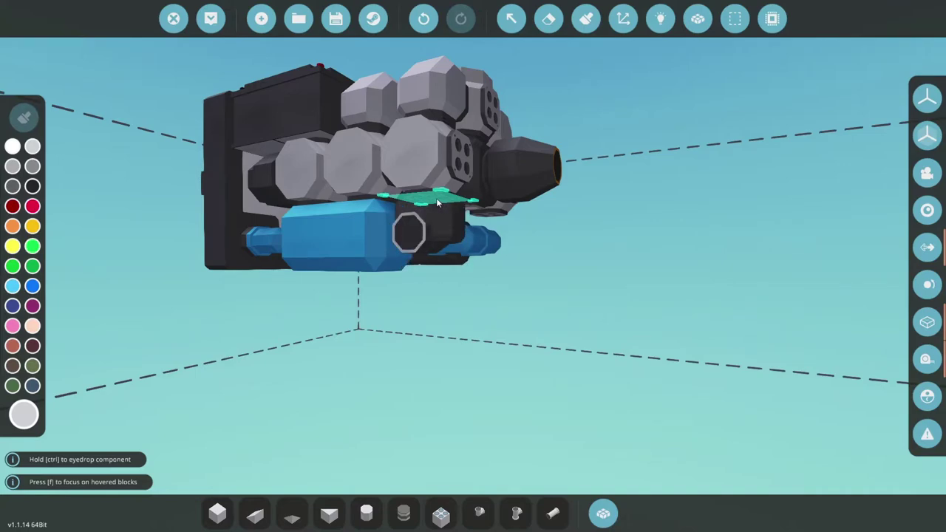
pyautogui.click(438, 204)
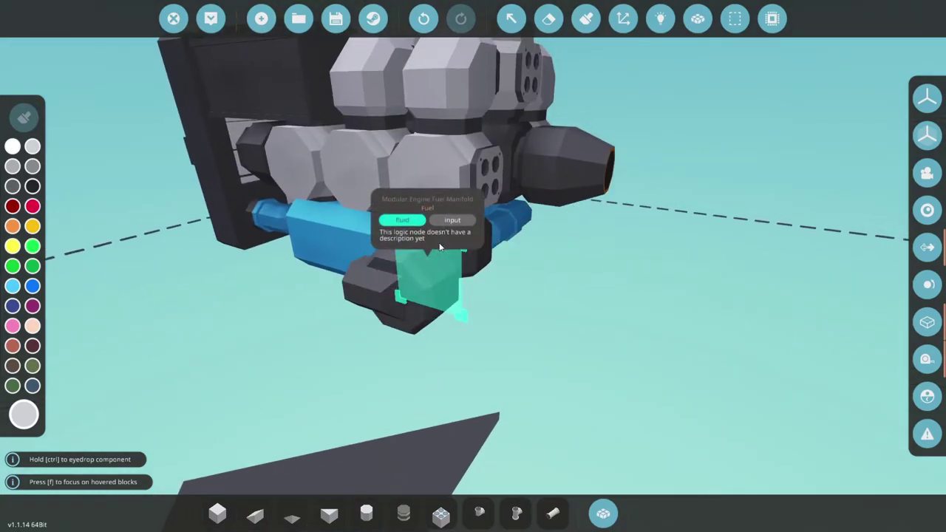
pyautogui.scroll(-4, 445, 265)
pyautogui.moveTo(455, 263); pyautogui.dragTo(456, 264)
pyautogui.moveTo(554, 342); pyautogui.dragTo(454, 334)
pyautogui.press('a')
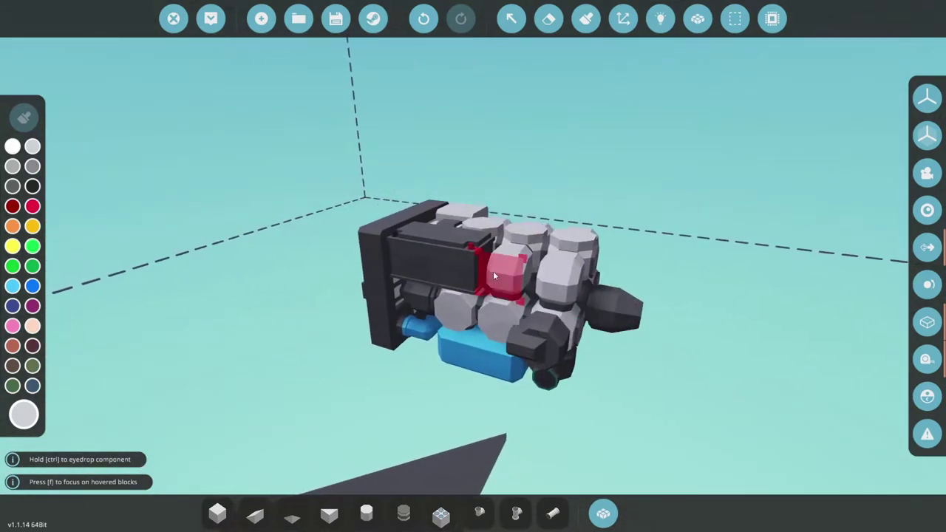
pyautogui.click(544, 364)
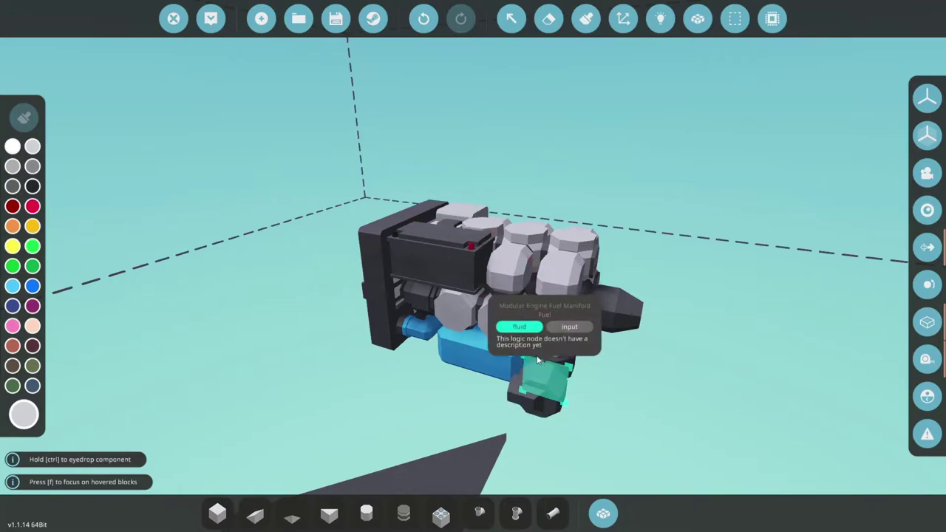
pyautogui.press('d')
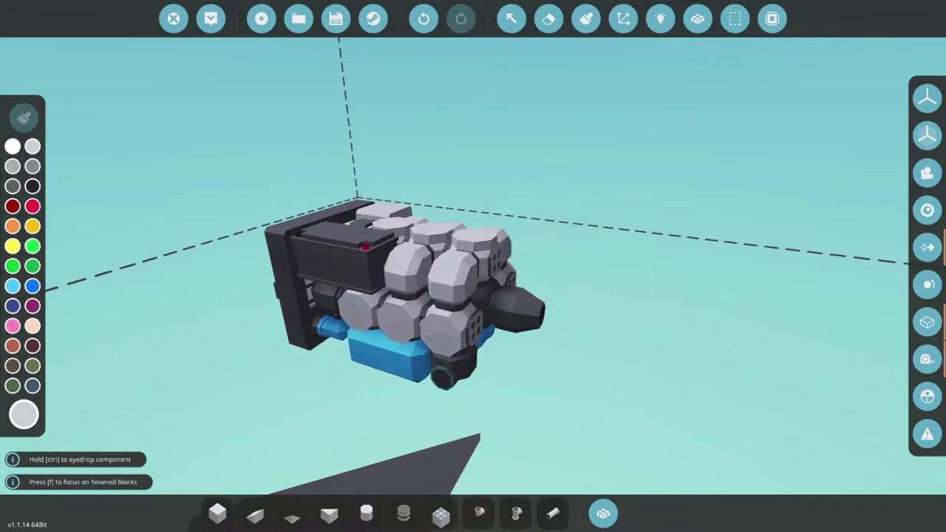
pyautogui.moveTo(479, 289); pyautogui.dragTo(458, 255)
pyautogui.click(548, 233)
pyautogui.moveTo(548, 233); pyautogui.dragTo(509, 203)
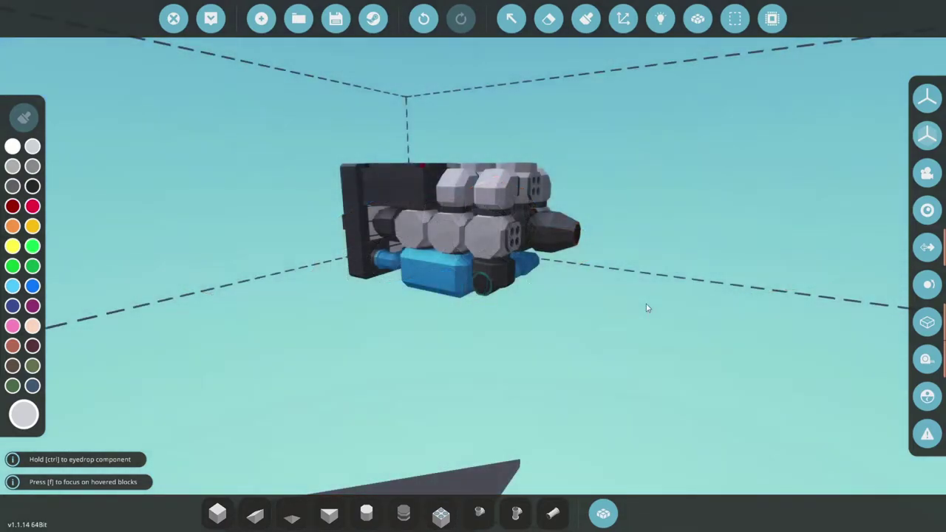
# Attach the light curved pipe-shaped manifold to the clutch-end face of the side cylinder row opposite the battery, with its outlet facing down
pyautogui.press('Tab')
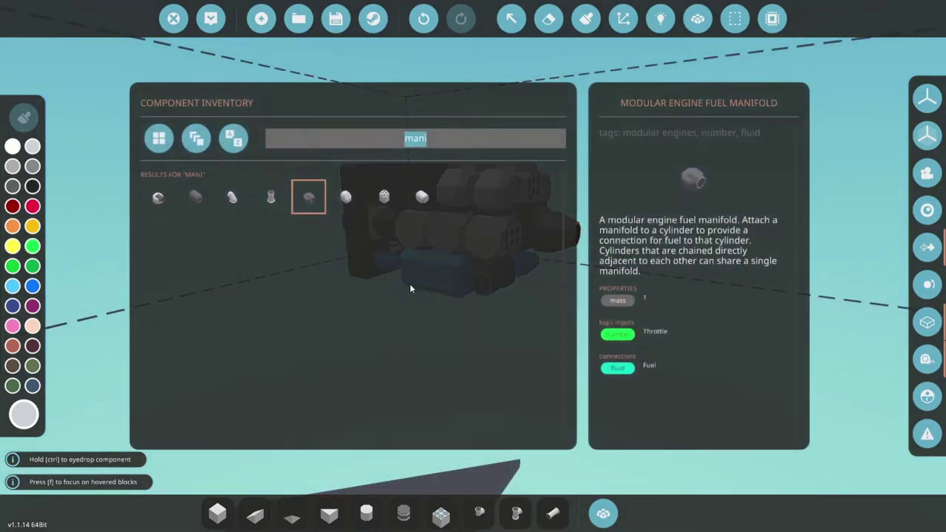
pyautogui.click(232, 196)
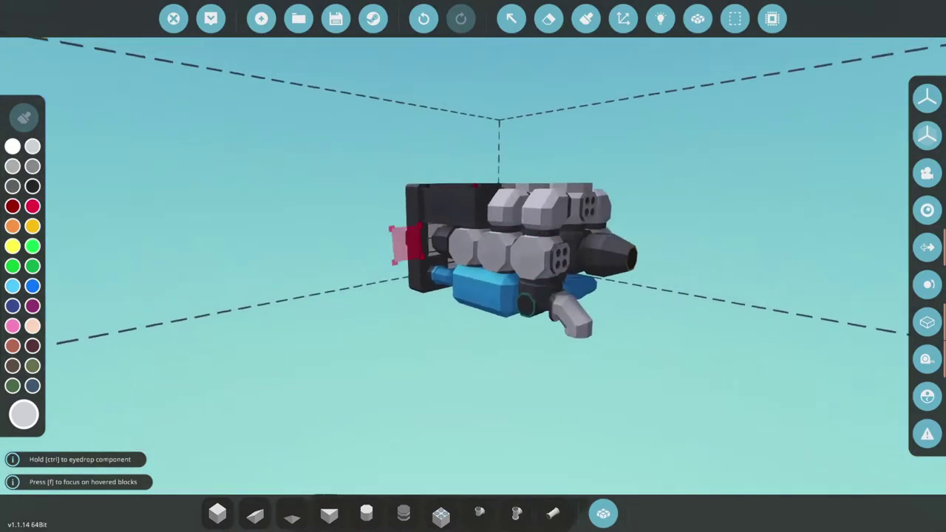
pyautogui.press('d')
pyautogui.moveTo(473, 266); pyautogui.dragTo(511, 273)
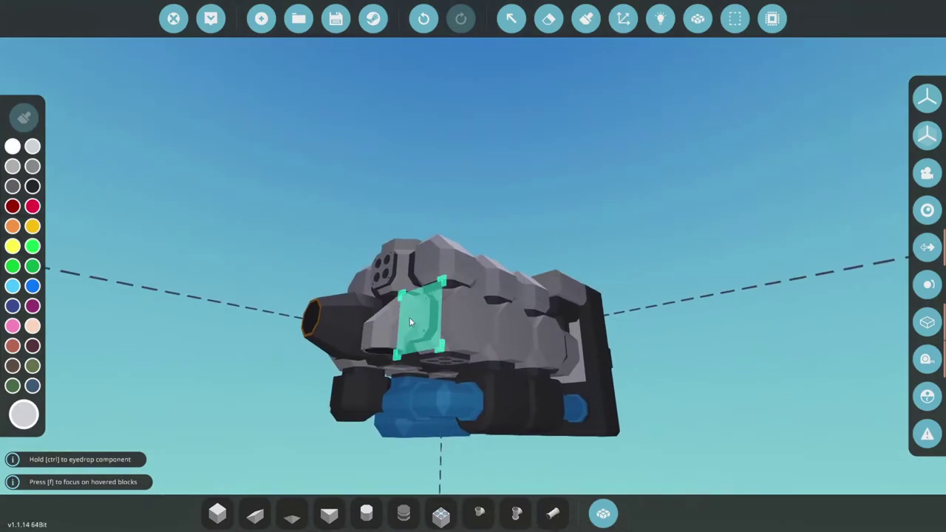
pyautogui.click(410, 317)
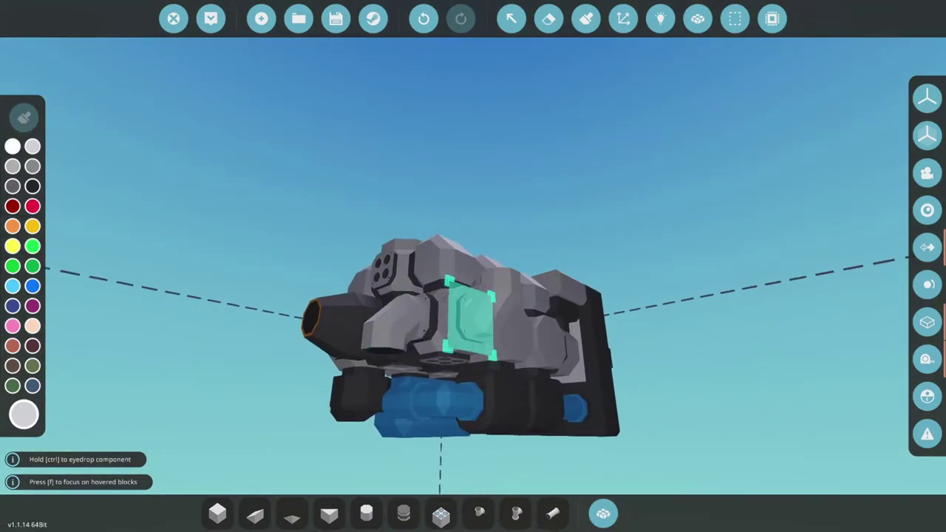
pyautogui.moveTo(469, 312)
pyautogui.mouseDown()
pyautogui.moveTo(443, 355)
pyautogui.moveTo(467, 316)
pyautogui.moveTo(484, 312)
pyautogui.mouseUp()
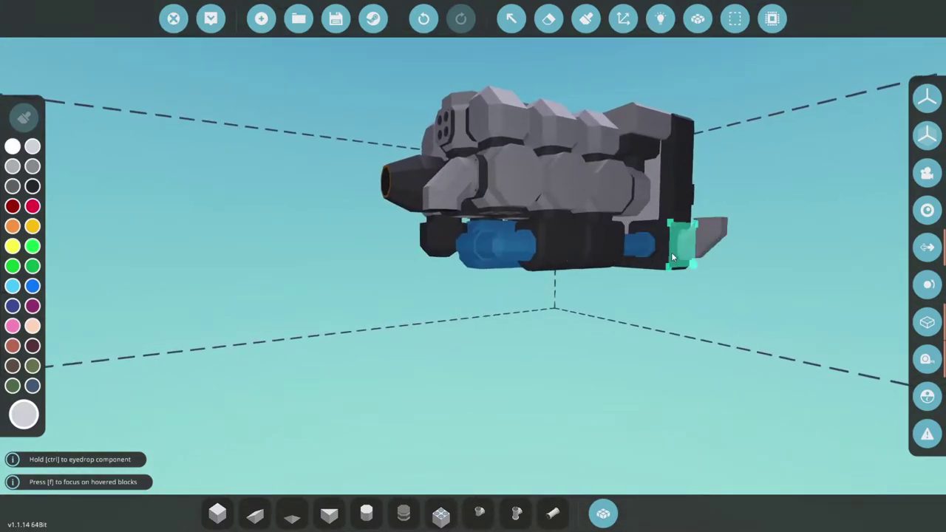
pyautogui.click(575, 247)
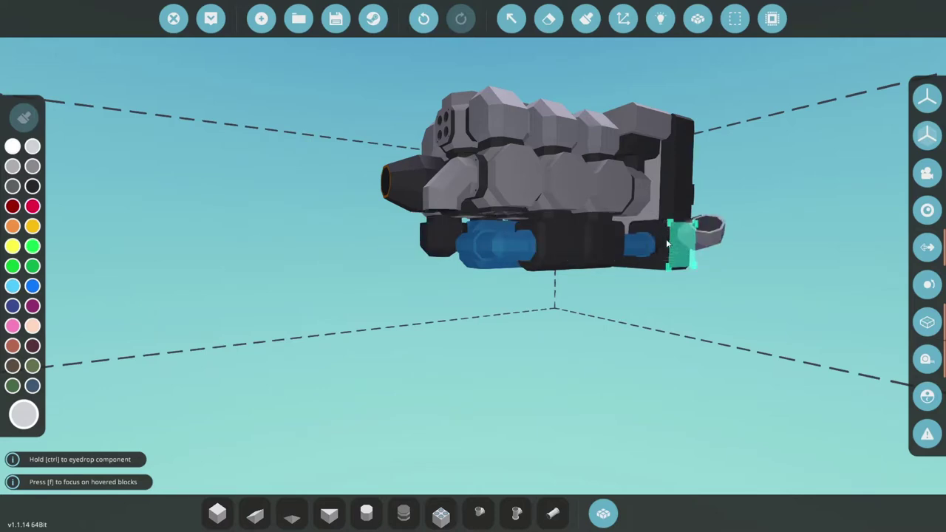
pyautogui.scroll(-5, 517, 251)
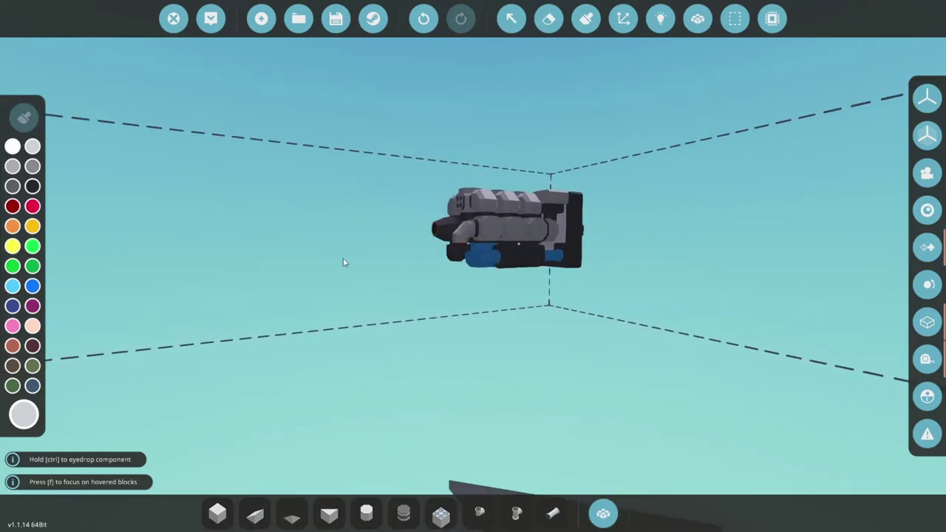
pyautogui.scroll(4, 343, 262)
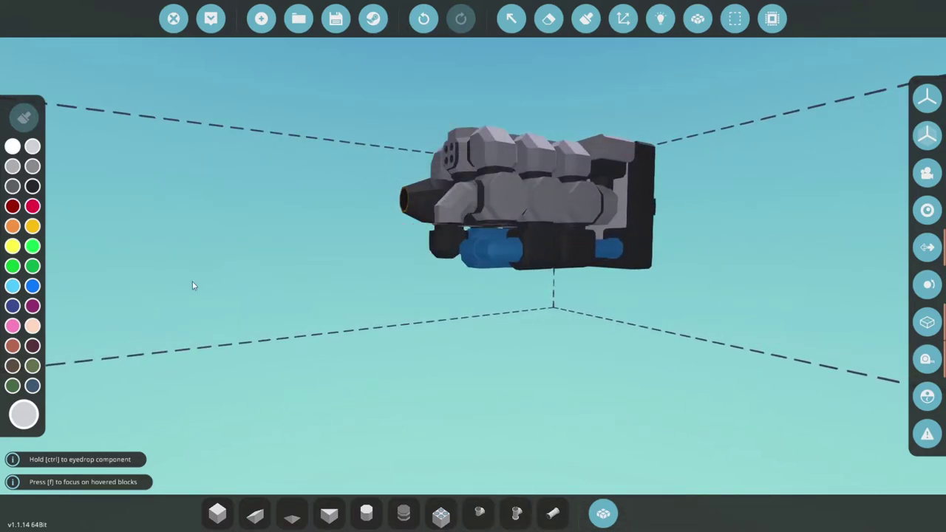
# Search the components for "const" and mount a Constant Number on top of the engine beside the last cylinder at the radiator end
pyautogui.press('Tab')
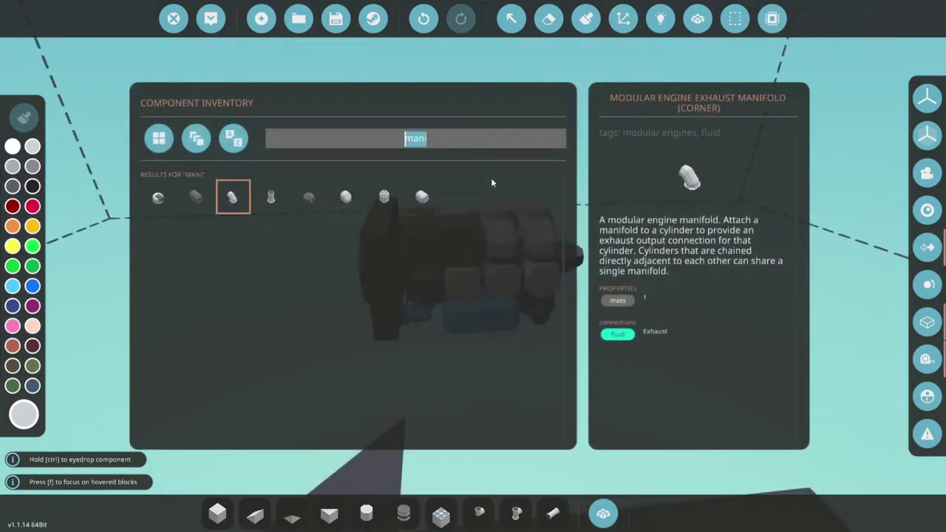
pyautogui.write('const')
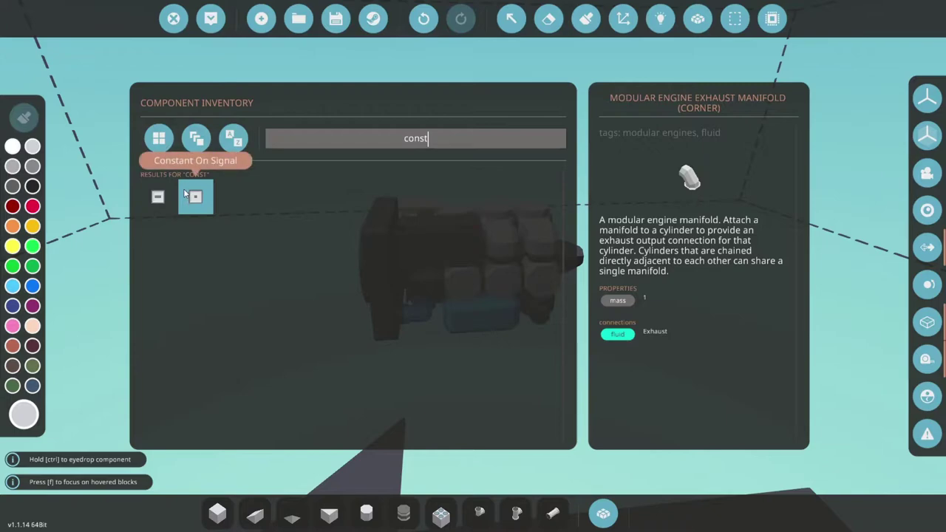
pyautogui.click(157, 197)
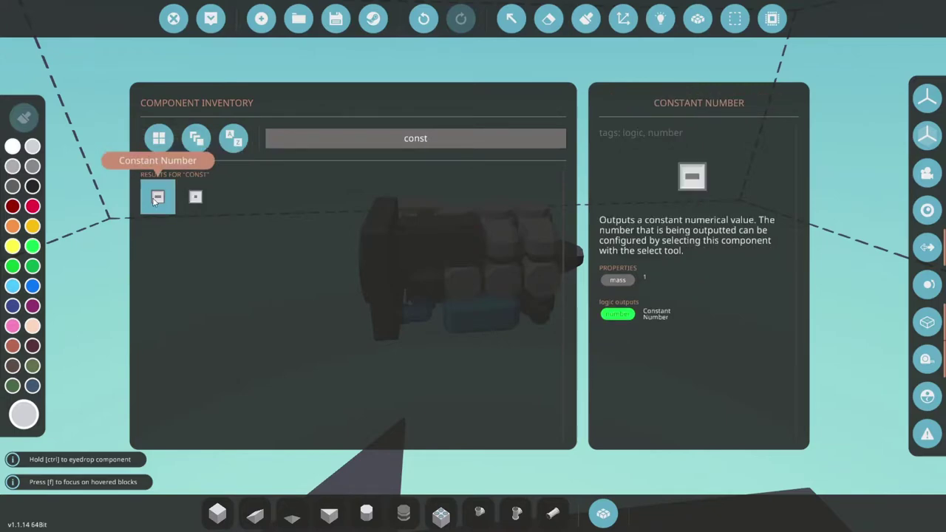
pyautogui.press('q')
pyautogui.moveTo(464, 287); pyautogui.dragTo(448, 278)
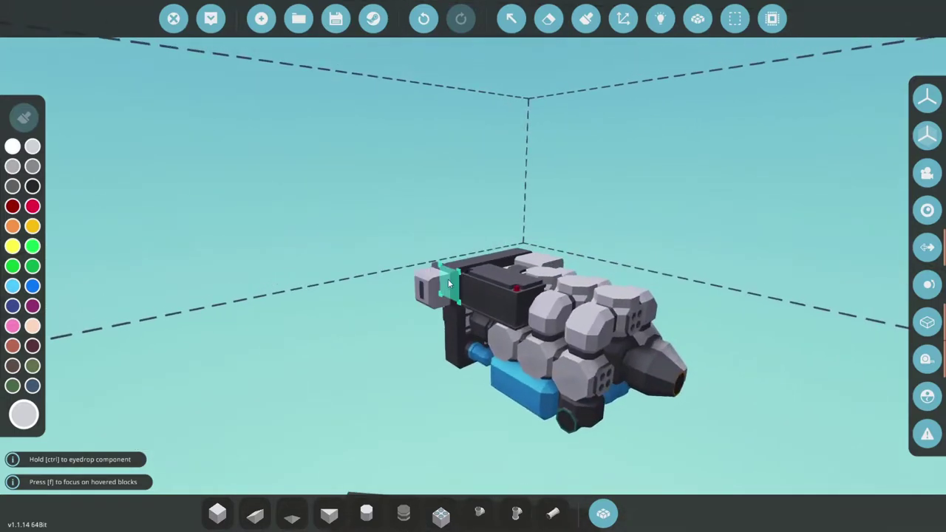
pyautogui.moveTo(509, 258); pyautogui.dragTo(443, 255)
pyautogui.moveTo(583, 255)
pyautogui.mouseDown()
pyautogui.moveTo(554, 257)
pyautogui.moveTo(530, 306)
pyautogui.mouseUp()
pyautogui.press('x')
pyautogui.click(529, 309)
pyautogui.press('x')
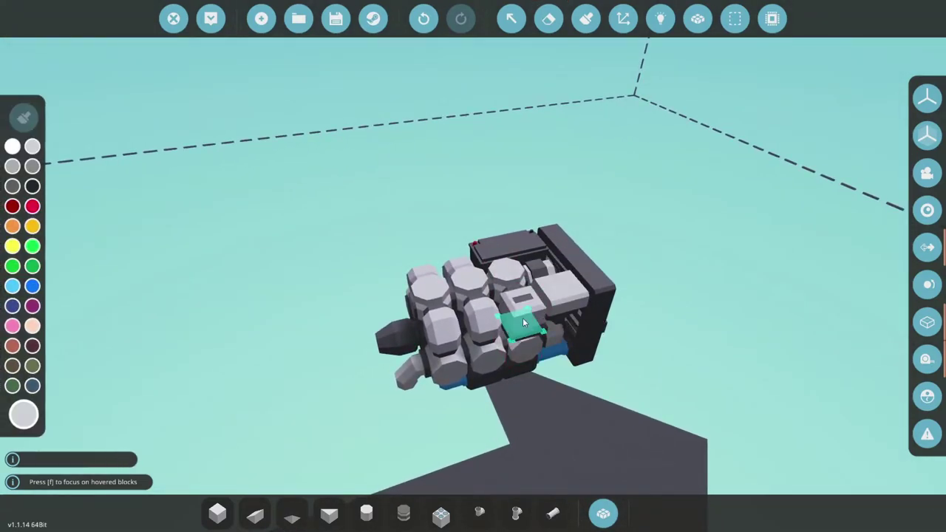
pyautogui.click(522, 318)
# Set the Constant Number's Output Value to 1
pyautogui.click(510, 18)
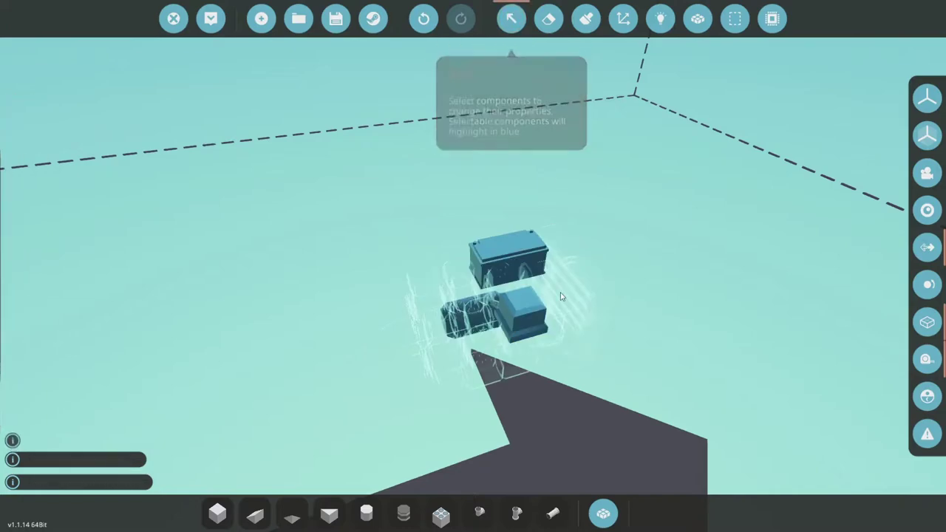
pyautogui.click(521, 313)
pyautogui.click(127, 92)
pyautogui.write('1')
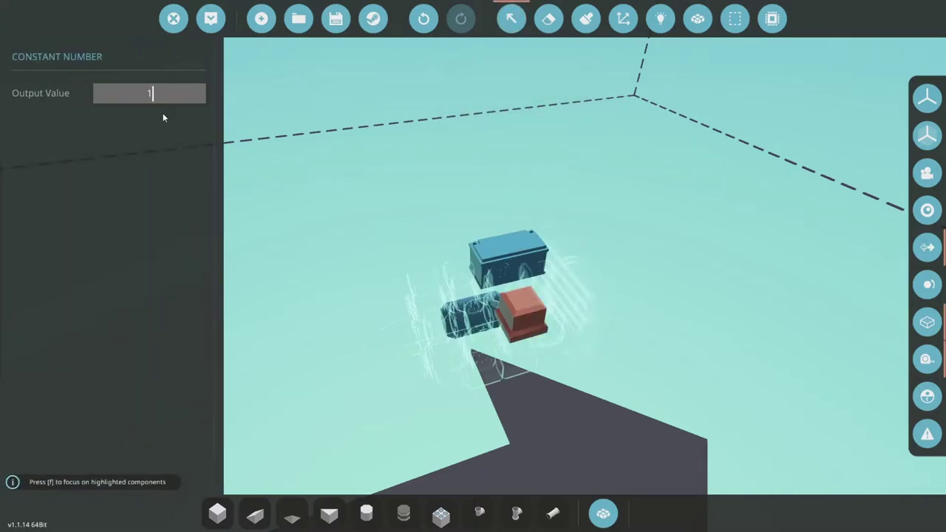
# Wire the Constant Number's output to the Modular Engine Fluid Pump's Clutch Pressure and to the number input of the accessory beside the battery
pyautogui.click(671, 25)
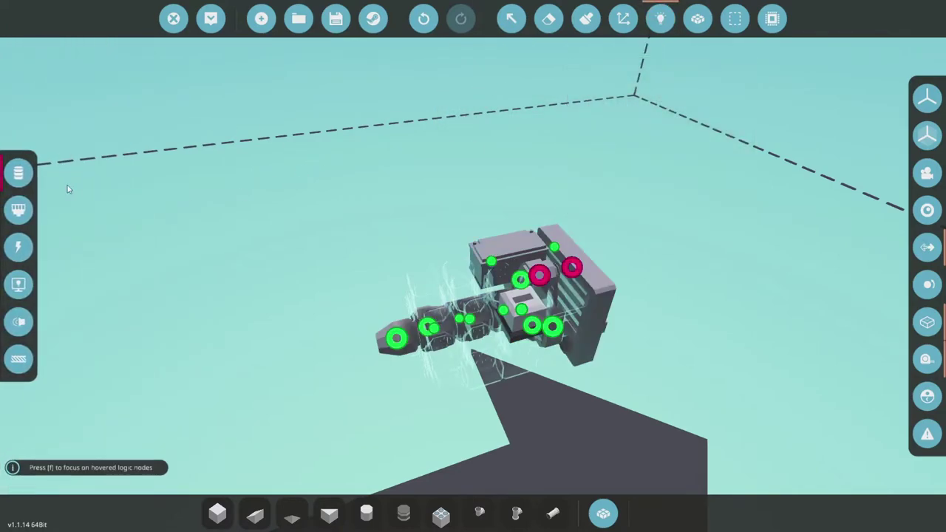
pyautogui.press('d')
pyautogui.moveTo(521, 310); pyautogui.dragTo(515, 345)
pyautogui.press('w')
pyautogui.press('a')
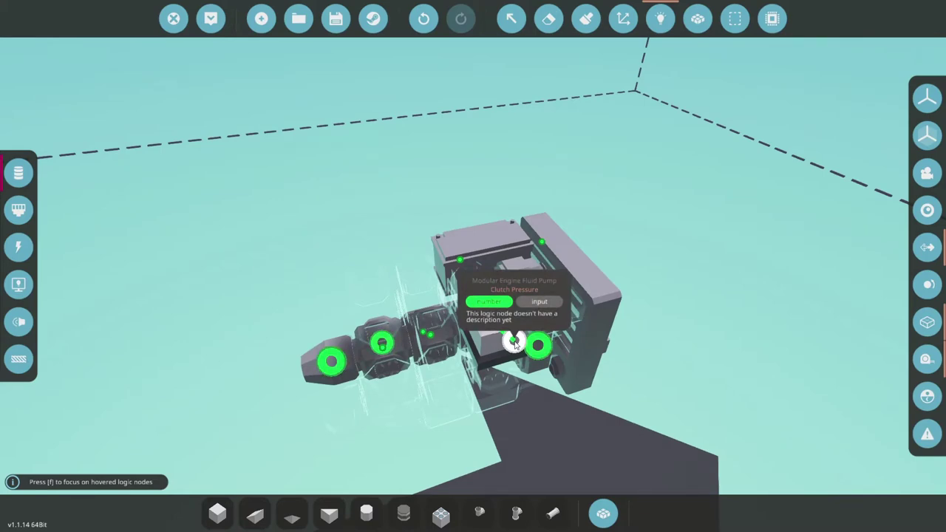
pyautogui.moveTo(515, 345); pyautogui.dragTo(499, 285)
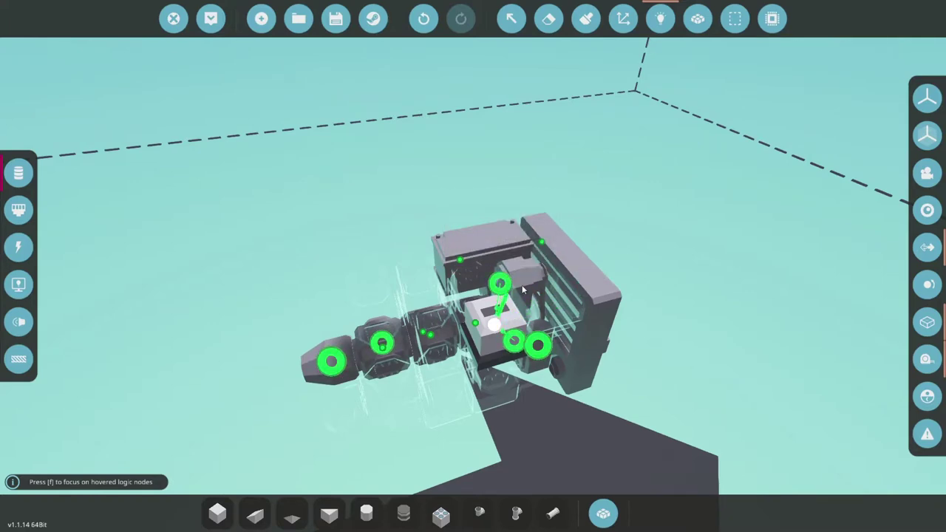
# Wire the Constant Number's output to the Clutch Pressure input of the Modular Engine Clutch 1x1
pyautogui.moveTo(545, 305); pyautogui.dragTo(383, 270)
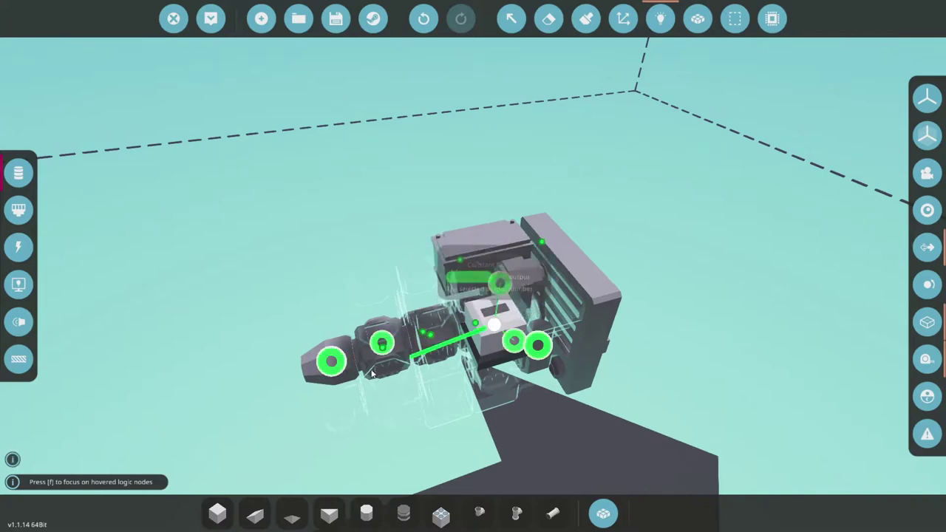
pyautogui.moveTo(493, 323); pyautogui.dragTo(335, 363)
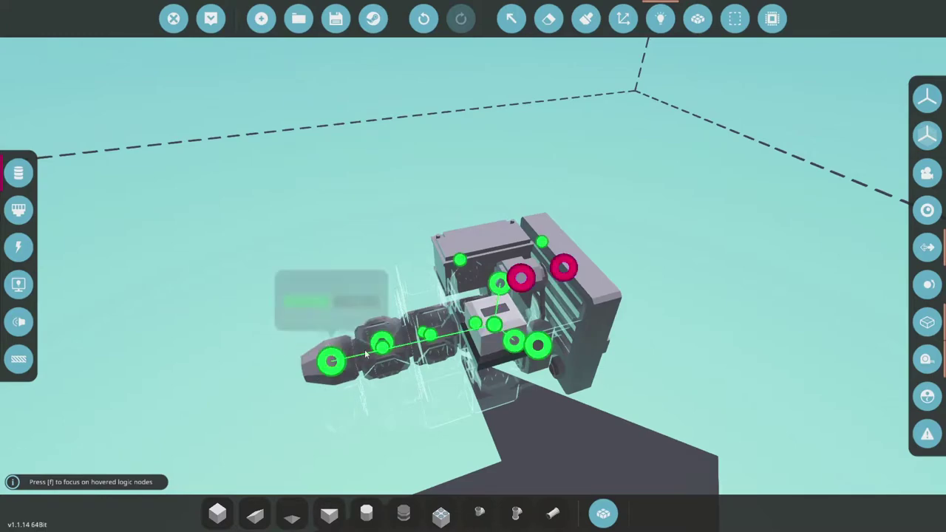
pyautogui.press('a')
pyautogui.press('s')
pyautogui.press('a')
pyautogui.press('d')
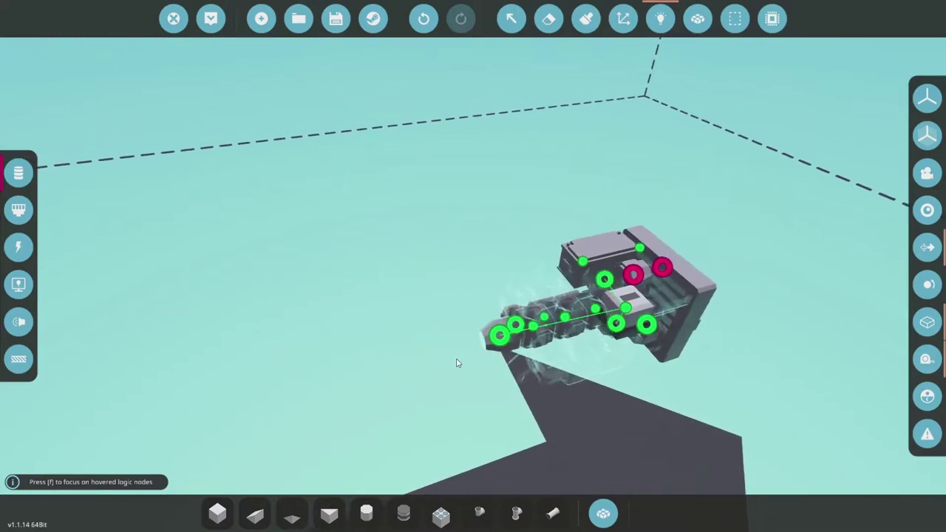
pyautogui.press('w')
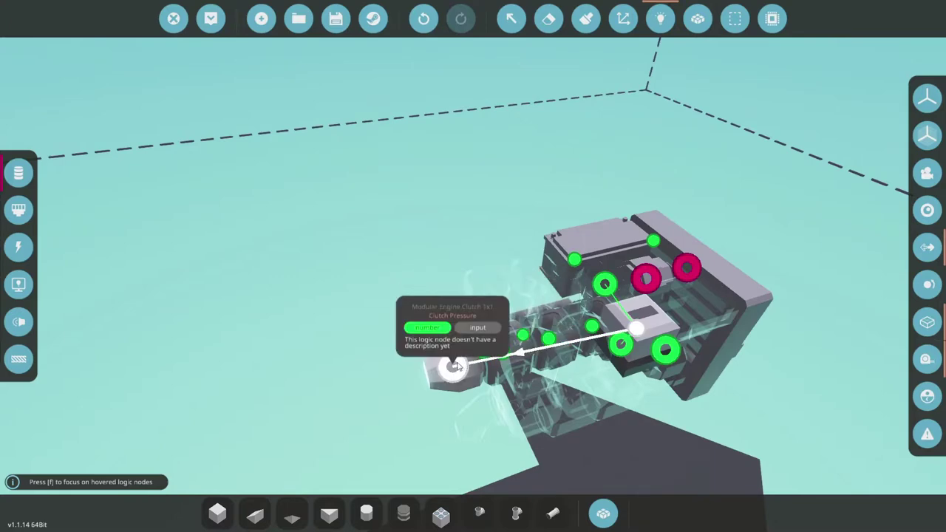
pyautogui.moveTo(452, 367)
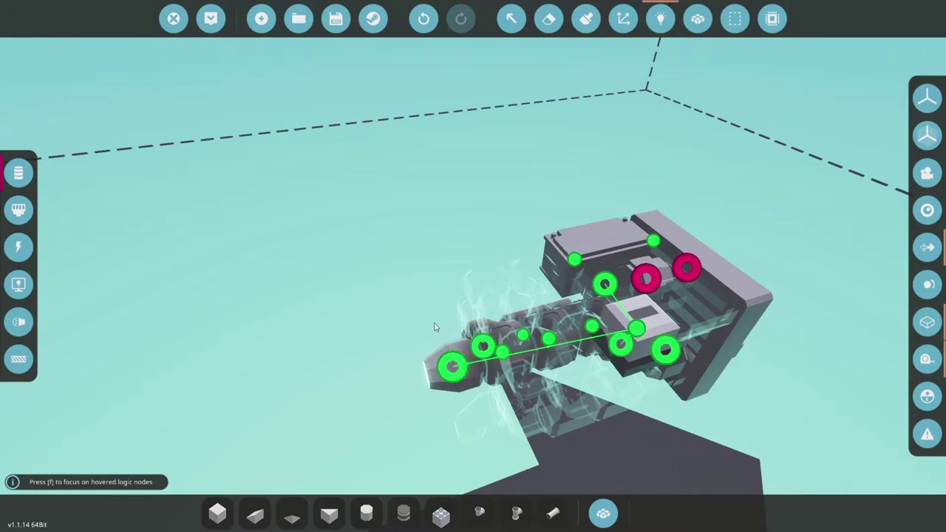
# Add a corner pipe below the exhaust manifold's outlet, search for "exha", and attach a Fluid Exhaust to the pipe's open end
pyautogui.press('1')
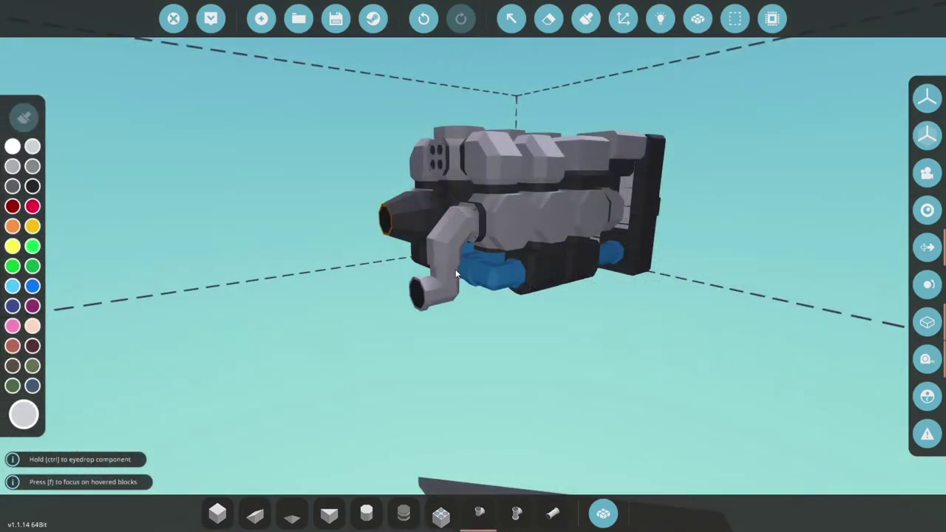
pyautogui.click(455, 273)
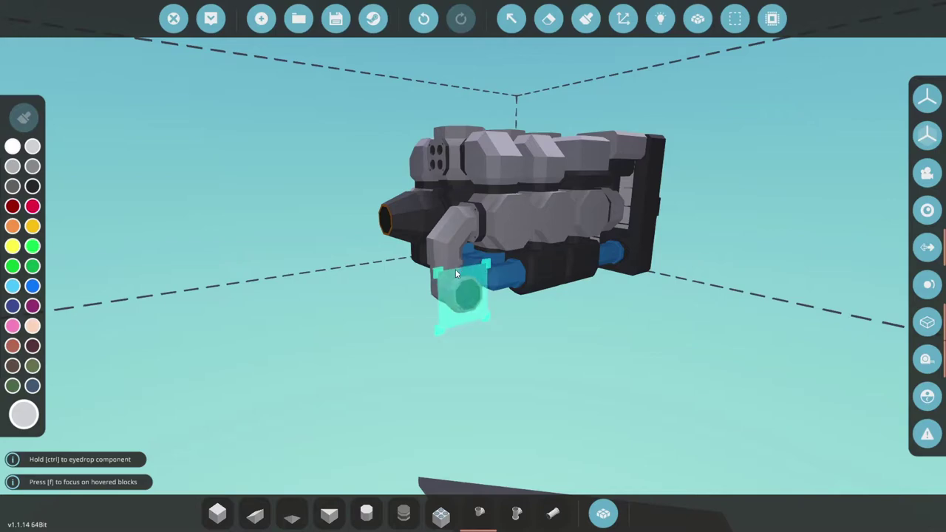
pyautogui.write('qexha')
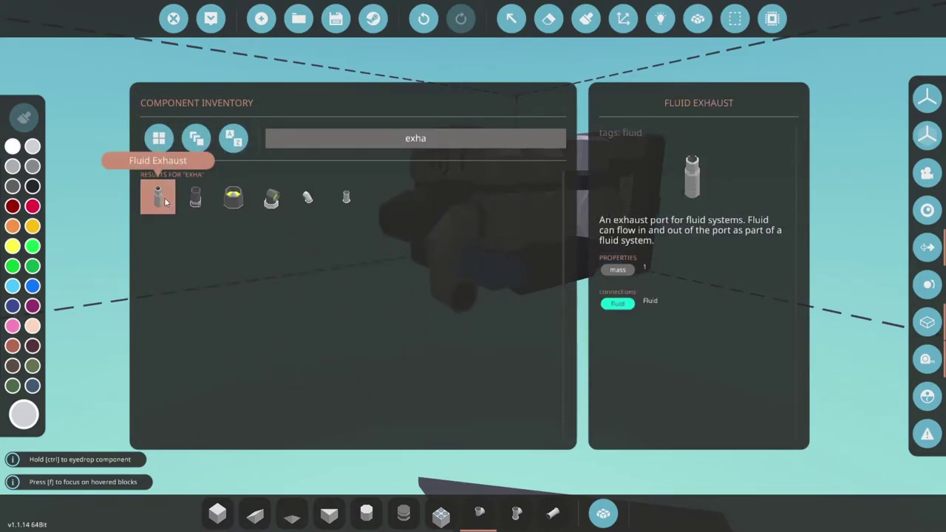
pyautogui.click(158, 197)
pyautogui.click(480, 295)
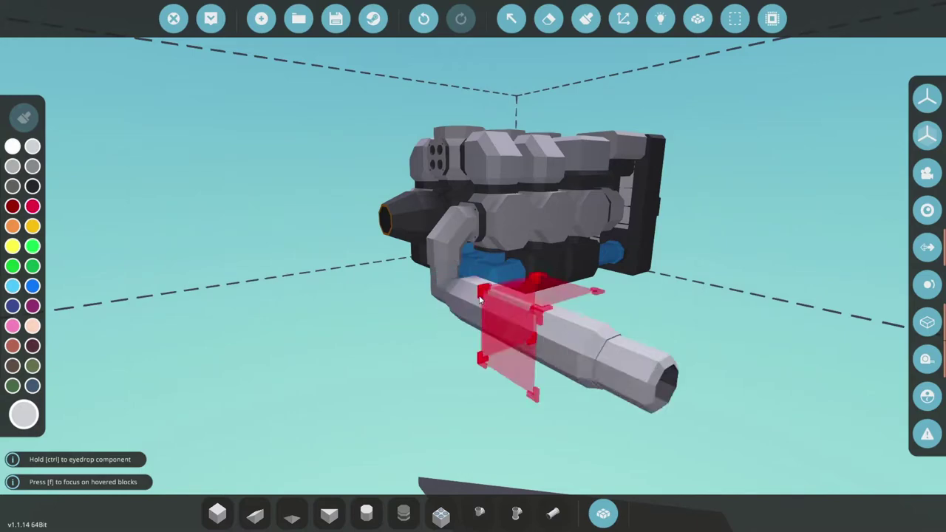
pyautogui.moveTo(479, 295); pyautogui.dragTo(650, 247)
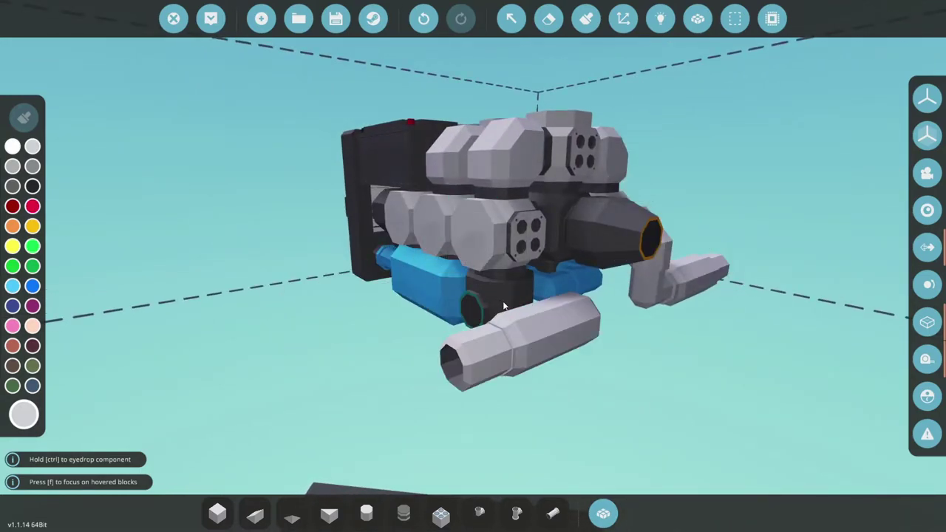
pyautogui.moveTo(480, 316); pyautogui.dragTo(489, 273)
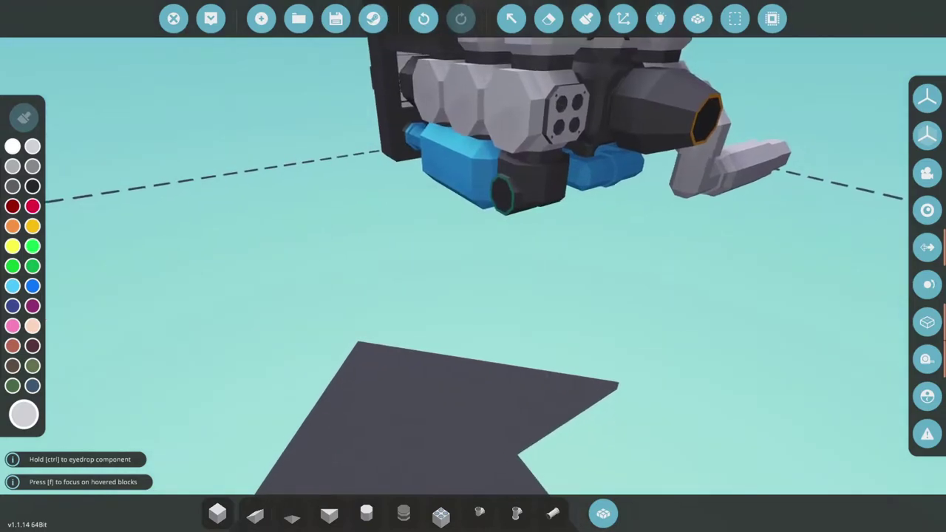
pyautogui.scroll(-3, 488, 272)
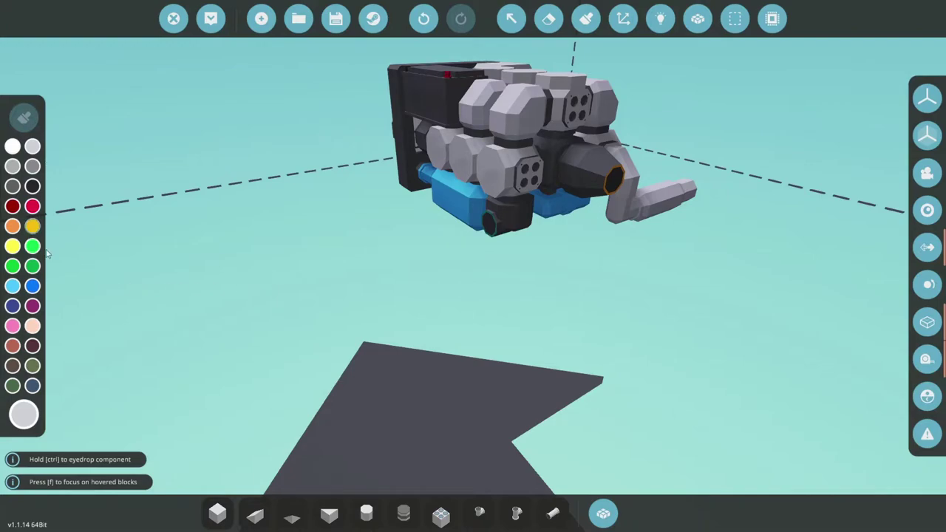
# Choose the saved grey custom colour as the colour for new parts
pyautogui.click(33, 419)
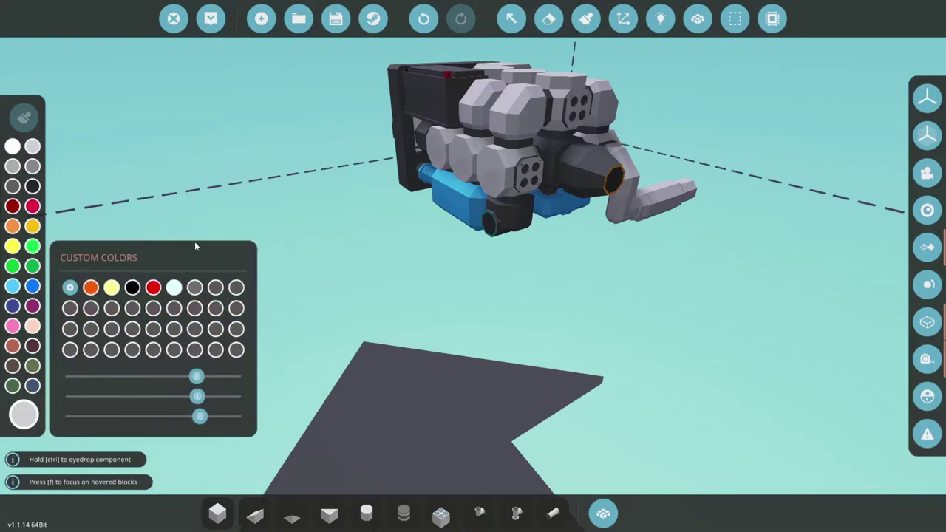
pyautogui.click(197, 288)
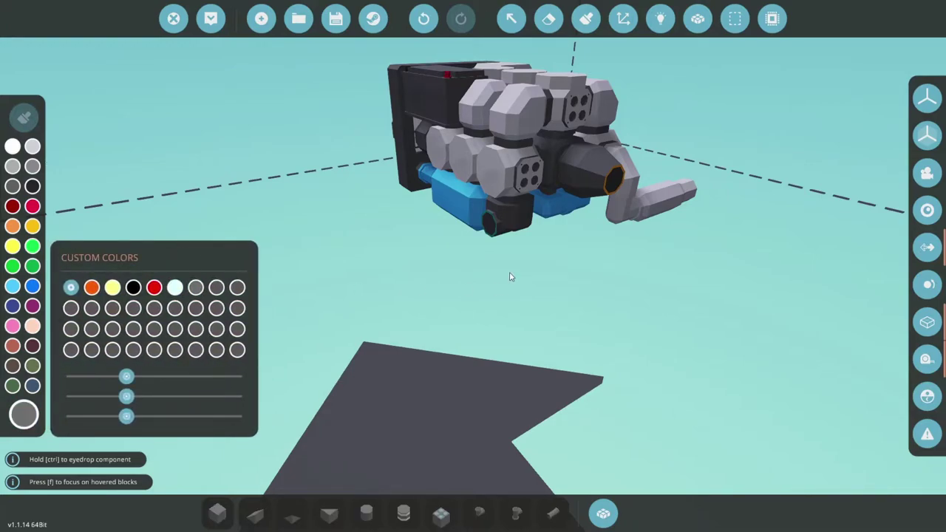
pyautogui.press('Tab')
pyautogui.press('Tab')
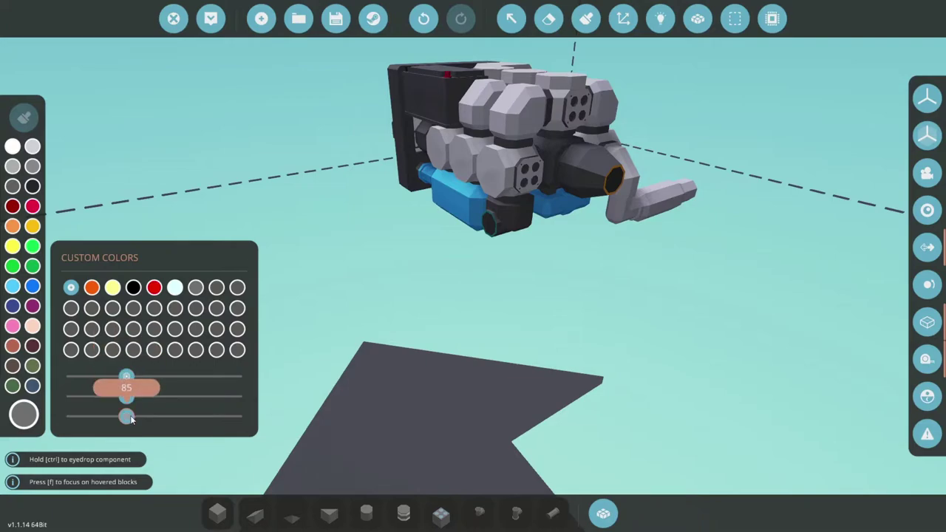
pyautogui.click(24, 415)
# Place a column of five grey blocks running straight down from the clutch's output end
pyautogui.click(217, 511)
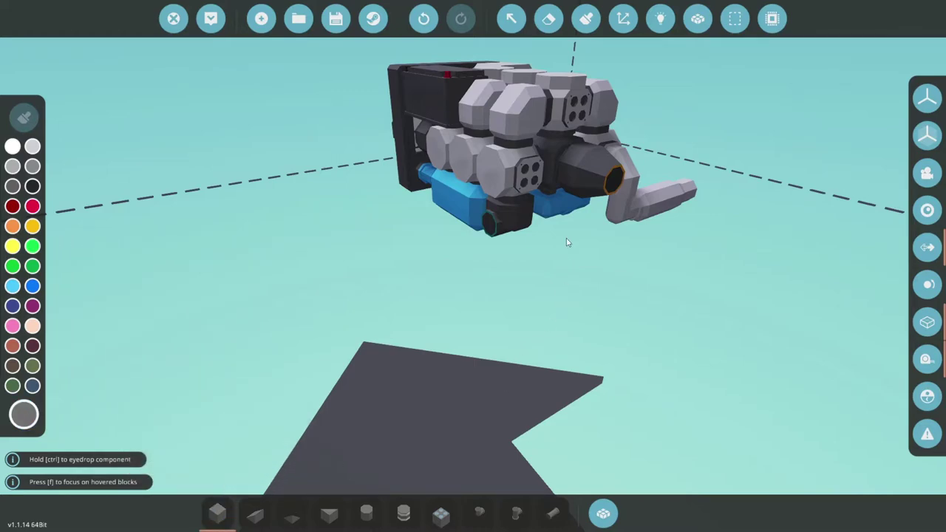
pyautogui.click(616, 185)
pyautogui.moveTo(616, 184); pyautogui.dragTo(616, 150)
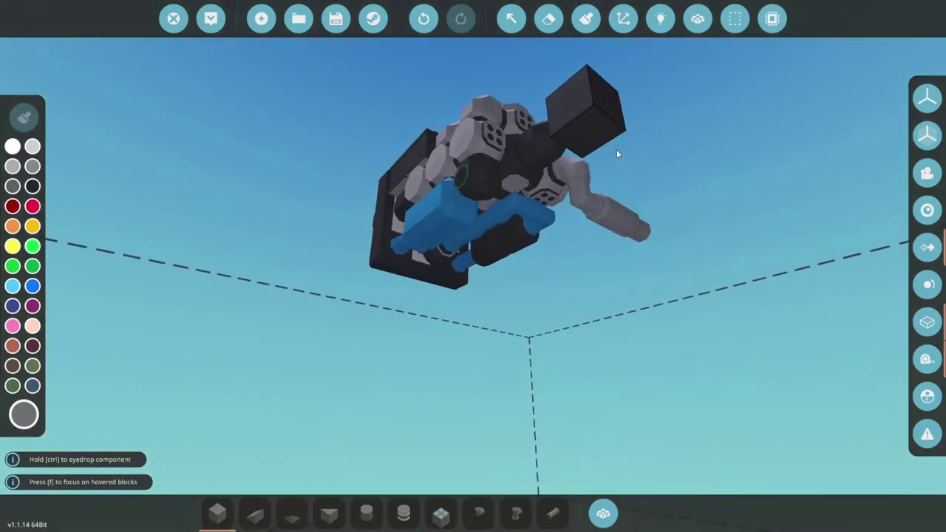
pyautogui.click(604, 138)
pyautogui.click(597, 179)
pyautogui.click(612, 219)
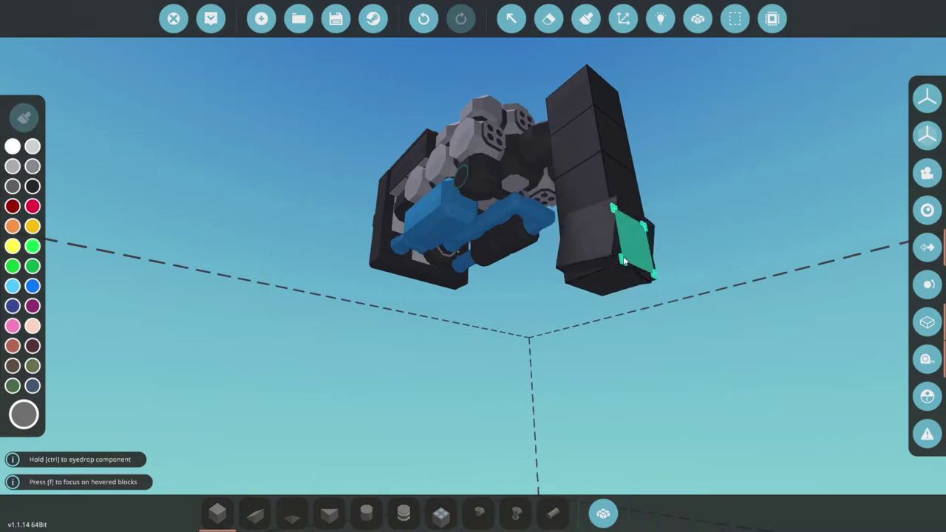
pyautogui.click(619, 278)
# Lengthen the column by one block and run a row of eight more from its foot under the engine toward the radiator end
pyautogui.moveTo(652, 229); pyautogui.dragTo(724, 238)
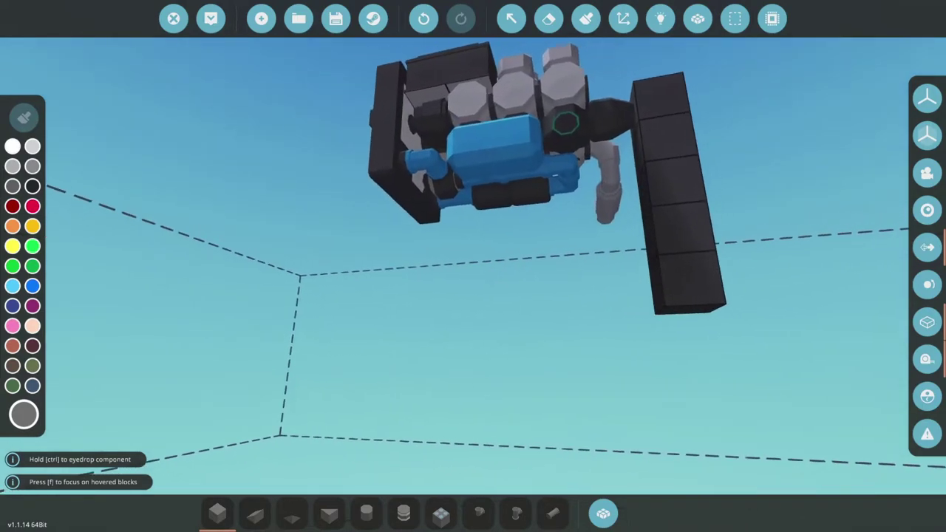
pyautogui.moveTo(473, 266); pyautogui.dragTo(511, 295)
pyautogui.moveTo(591, 301); pyautogui.dragTo(225, 364)
pyautogui.moveTo(226, 364); pyautogui.dragTo(472, 266)
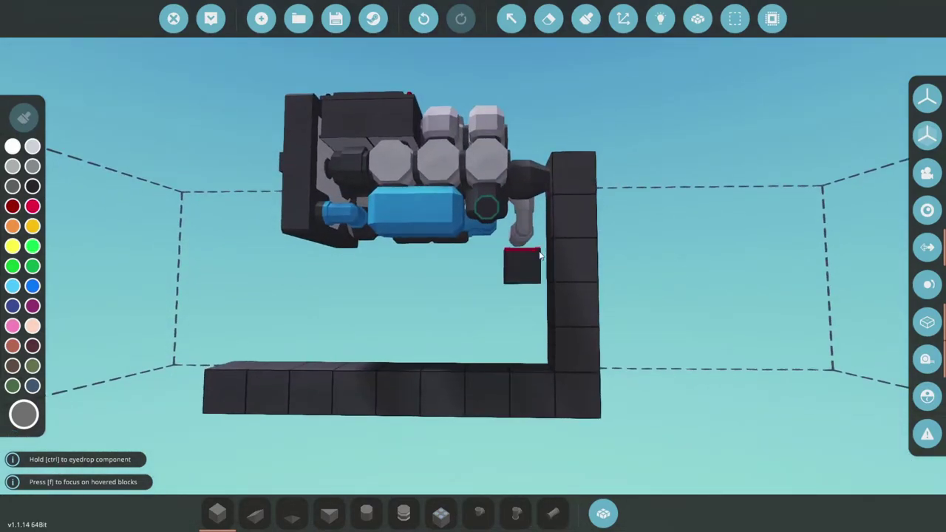
pyautogui.moveTo(539, 255); pyautogui.dragTo(536, 276)
pyautogui.scroll(-3, 534, 278)
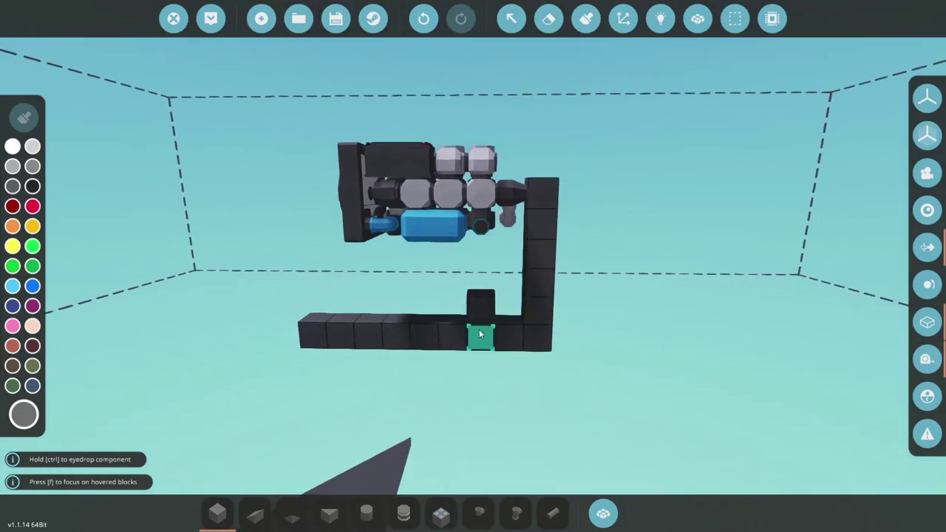
# Turn on the red mirror plane and widen the grey block row into a square platform beneath the engine
pyautogui.click(927, 98)
pyautogui.click(769, 98)
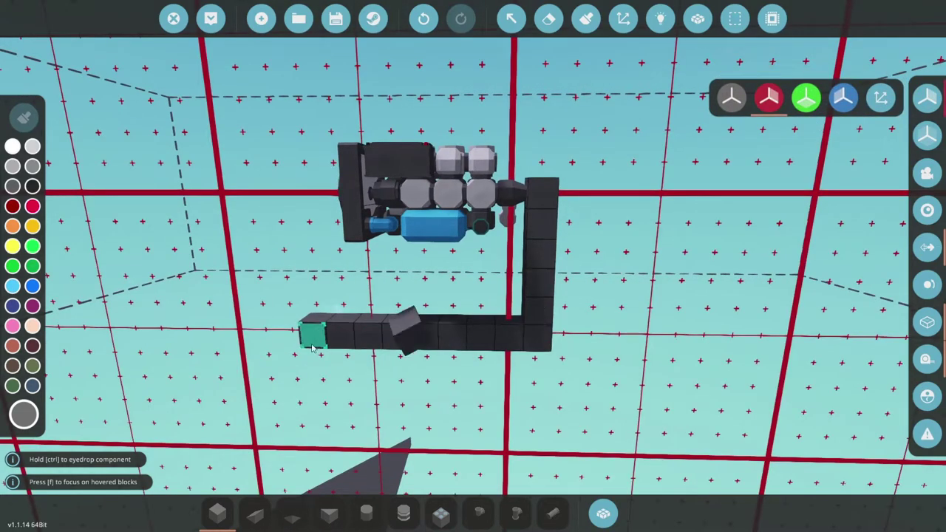
pyautogui.moveTo(312, 348); pyautogui.dragTo(274, 393)
pyautogui.moveTo(497, 336); pyautogui.dragTo(494, 333)
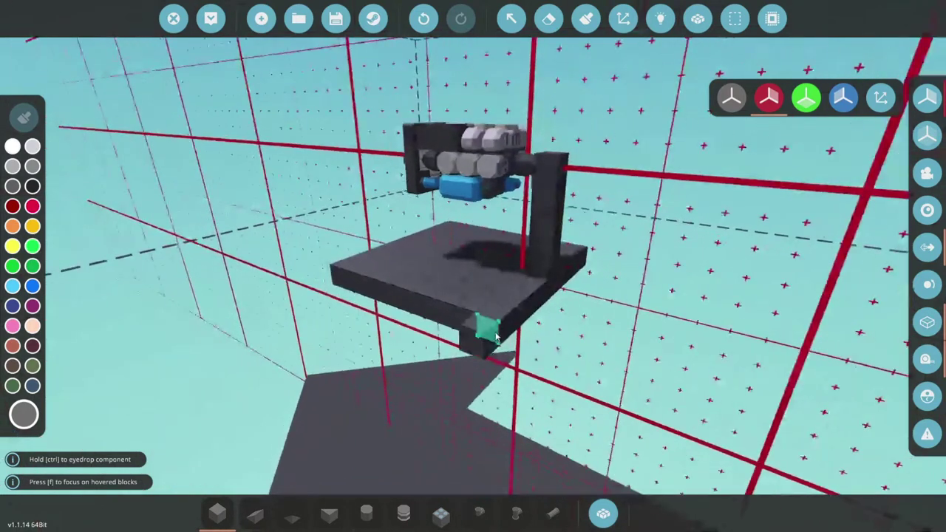
# Surround the grey platform with a one-block-wide yellow border on all sides
pyautogui.click(14, 246)
pyautogui.moveTo(334, 277)
pyautogui.mouseDown()
pyautogui.moveTo(508, 346)
pyautogui.moveTo(509, 332)
pyautogui.mouseUp()
pyautogui.click(507, 339)
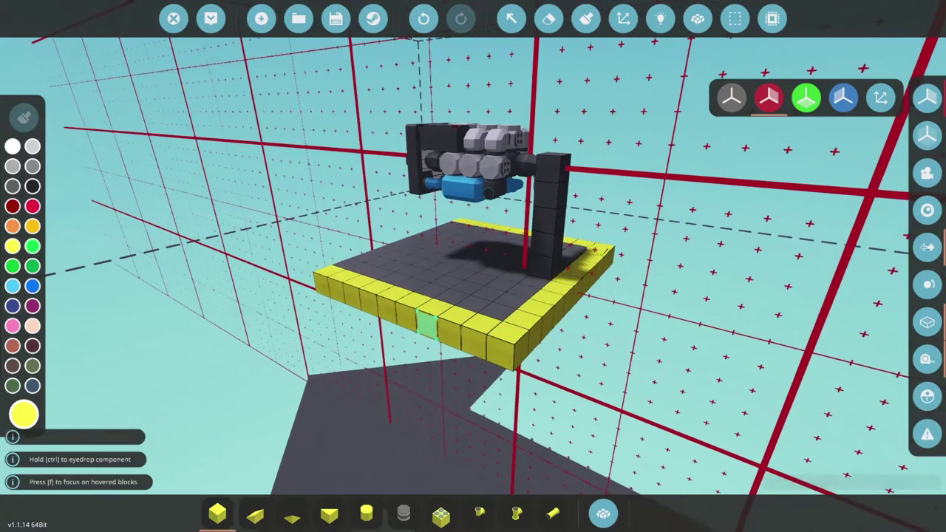
pyautogui.moveTo(428, 331); pyautogui.dragTo(432, 345)
pyautogui.moveTo(299, 261)
pyautogui.mouseDown()
pyautogui.moveTo(337, 319)
pyautogui.moveTo(414, 393)
pyautogui.mouseUp()
# Erase the grey block column standing between the clutch output and the platform
pyautogui.press('d')
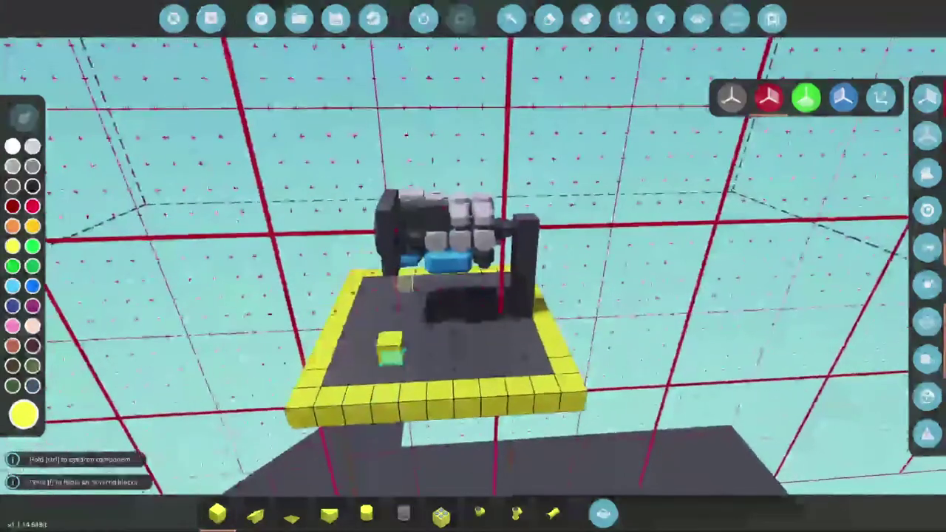
pyautogui.press('w')
pyautogui.press('Delete')
pyautogui.moveTo(522, 347); pyautogui.dragTo(512, 214)
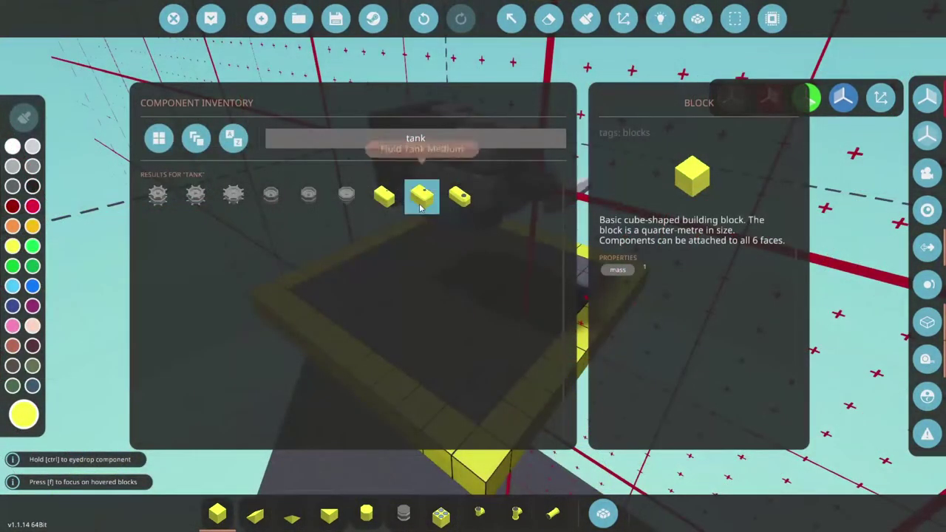
# Pick the Fluid Tank Medium from a "tank" search, choose dark red as its colour, and turn off mirroring
pyautogui.click(419, 207)
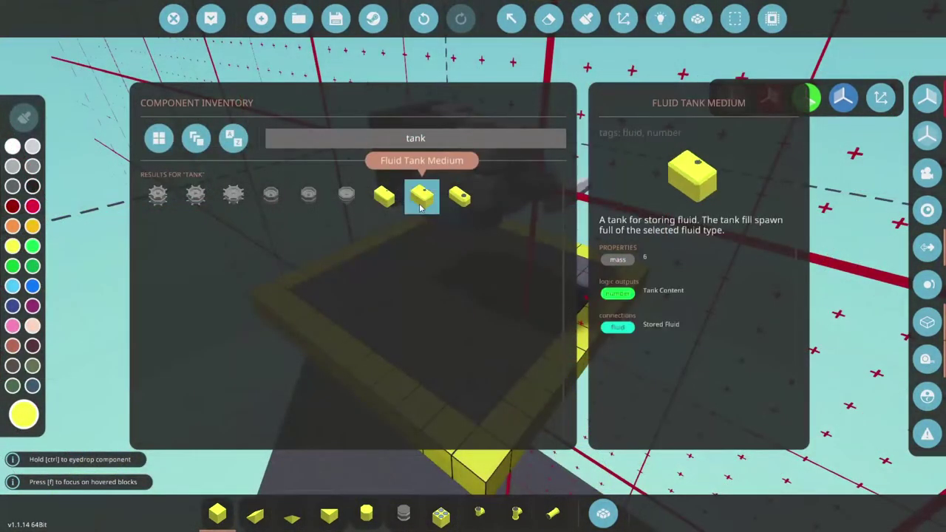
pyautogui.click(420, 207)
pyautogui.click(13, 206)
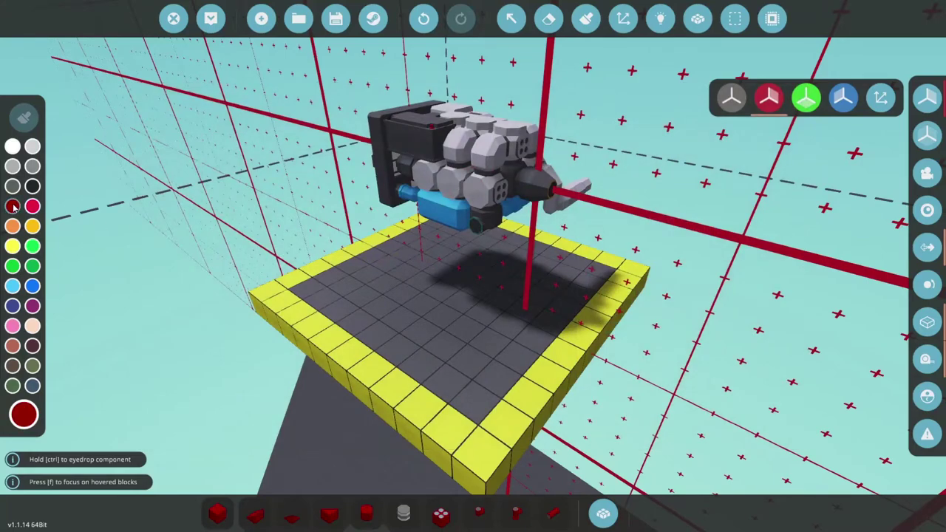
pyautogui.click(732, 106)
pyautogui.scroll(2, 447, 336)
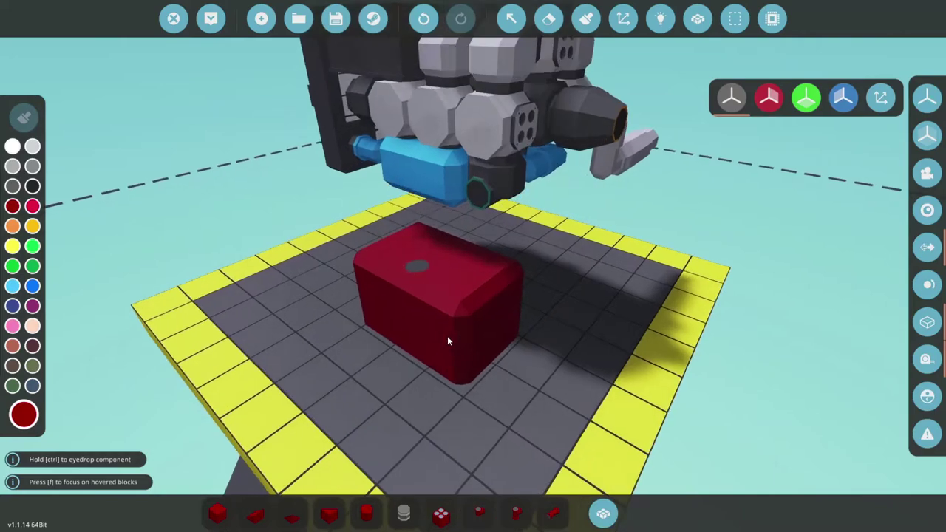
pyautogui.scroll(2, 449, 335)
# Rotate the tank so its port lies on the engine side and place it on the platform beside the manifold's open port, redoing the first placement
pyautogui.moveTo(602, 347); pyautogui.dragTo(382, 295)
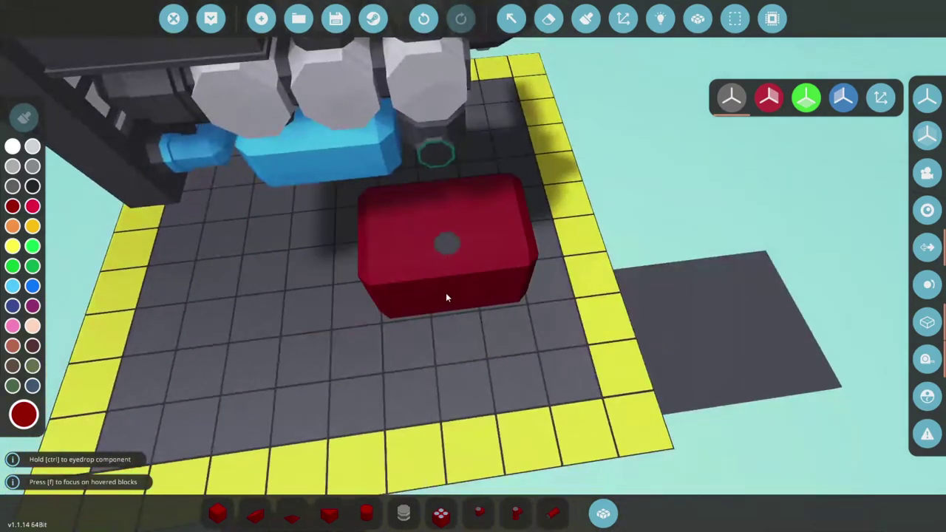
pyautogui.press('j')
pyautogui.press('j')
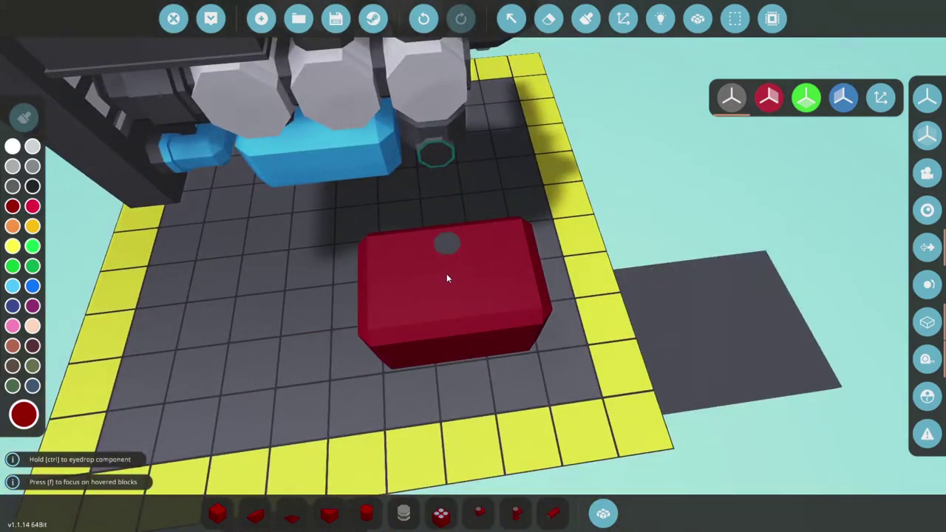
pyautogui.click(446, 262)
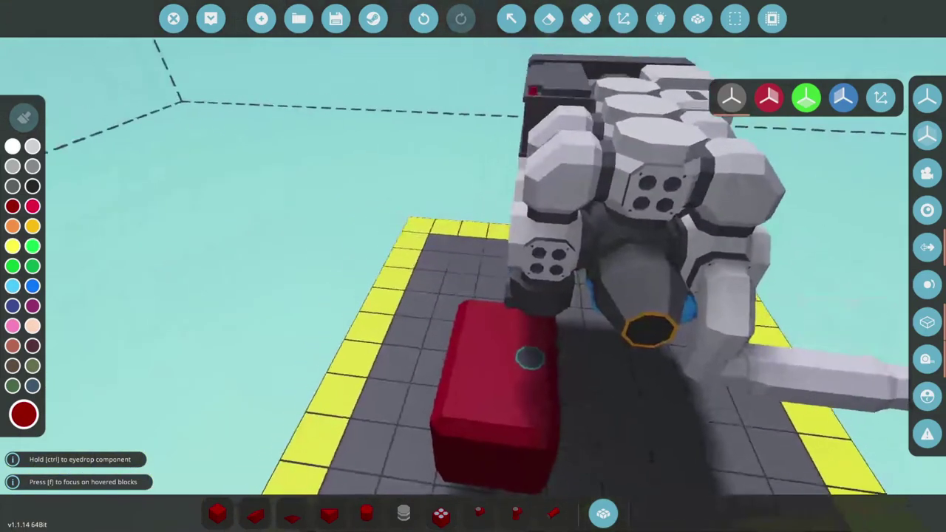
pyautogui.hotkey('ctrl', 'z')
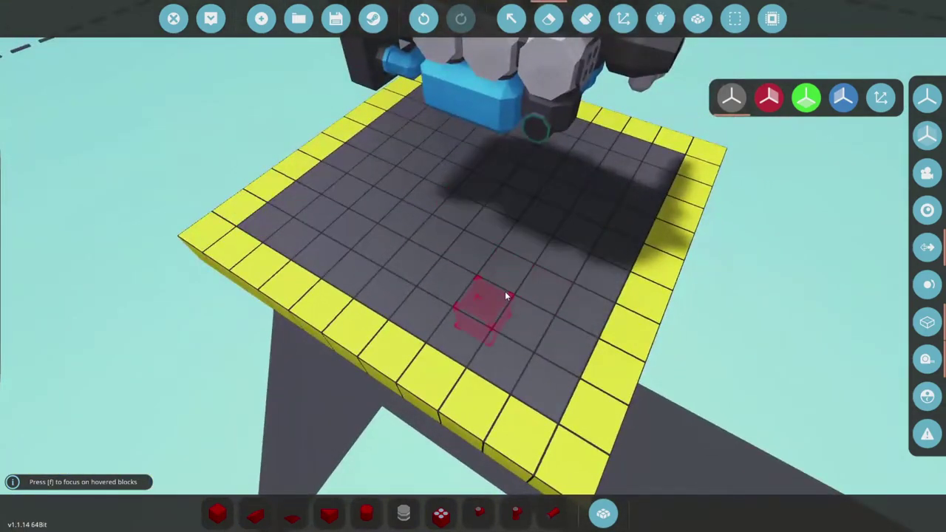
pyautogui.click(506, 292)
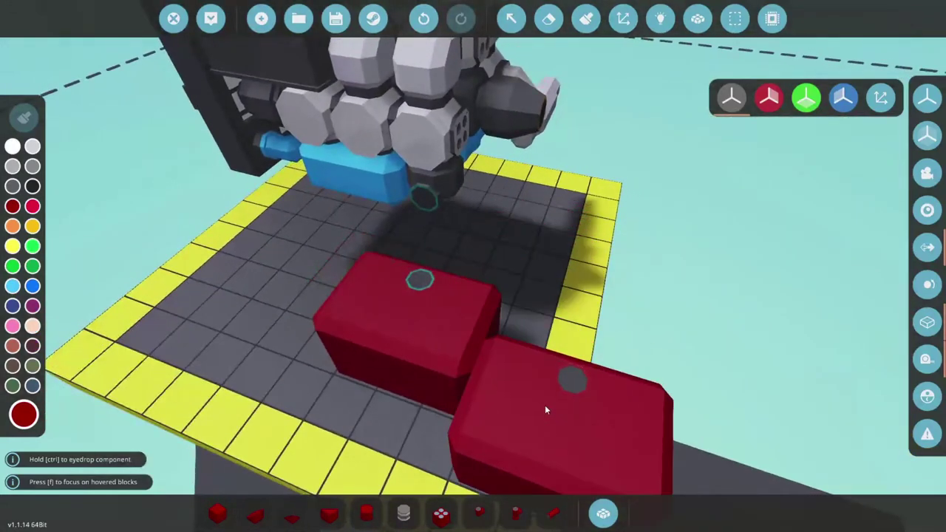
# Connect the tank's port to the manifold's open port with a straight pipe and a corner pipe in dark red
pyautogui.click(553, 513)
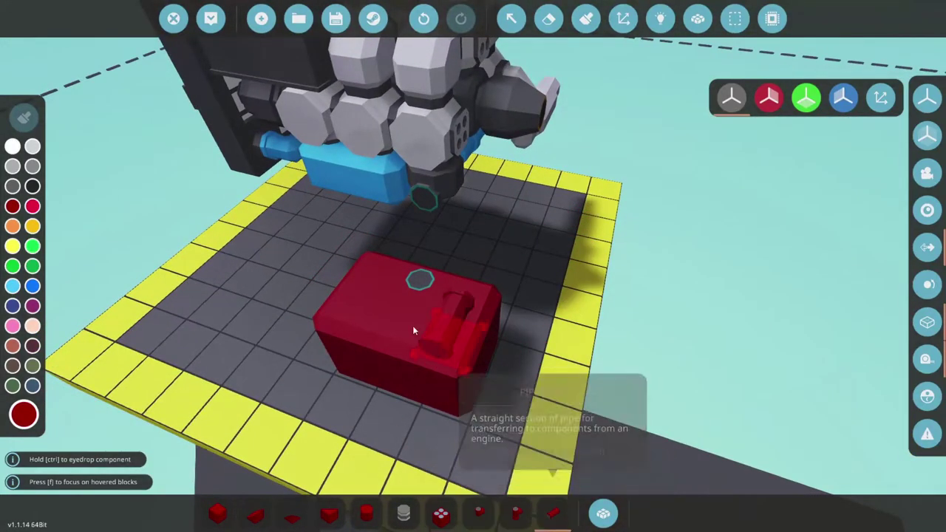
pyautogui.click(418, 283)
pyautogui.click(479, 512)
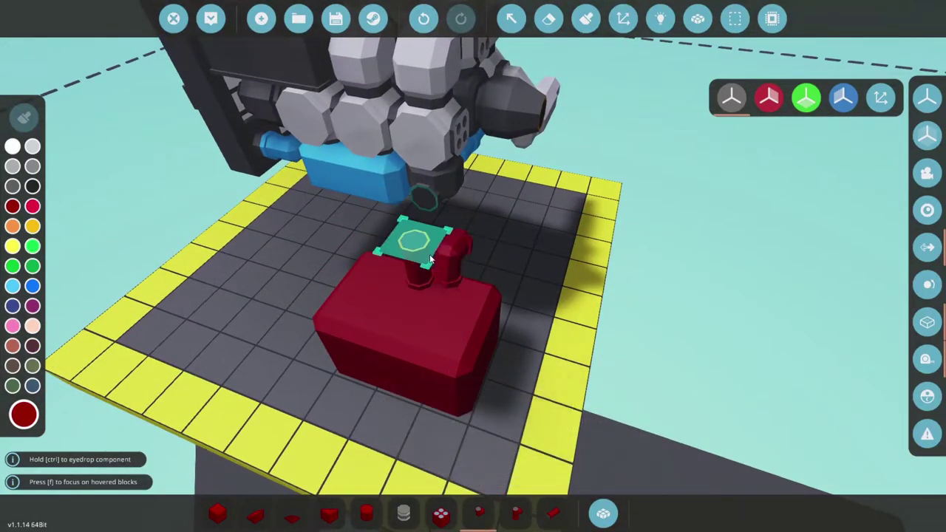
pyautogui.click(430, 260)
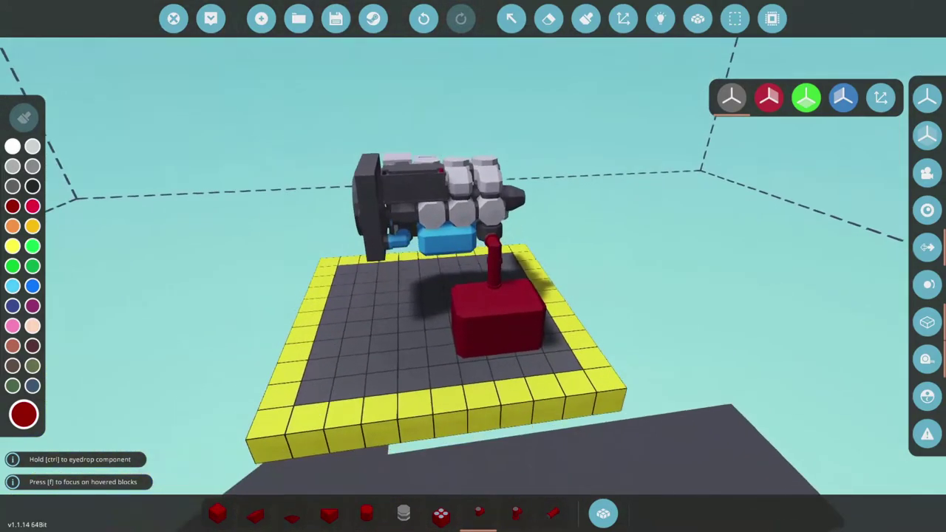
# Remove the yellow border at the platform's clutch end and extend the grey floor outward from there
pyautogui.press('w')
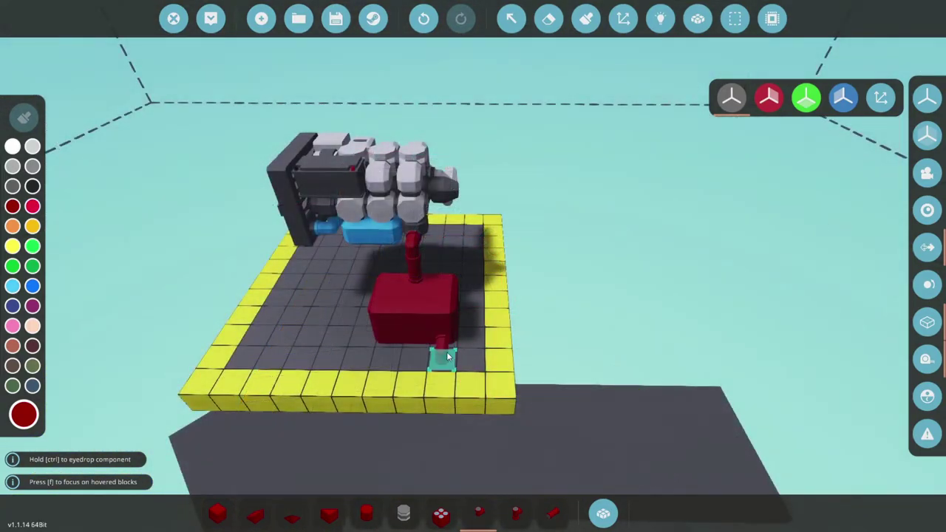
pyautogui.press('x')
pyautogui.moveTo(506, 244); pyautogui.dragTo(510, 384)
pyautogui.moveTo(331, 237); pyautogui.dragTo(538, 347)
# Sample the yellow block and run the yellow border around the three open sides of the extended floor
pyautogui.keyDown('ctrl'); pyautogui.click(270, 367); pyautogui.keyUp('ctrl')
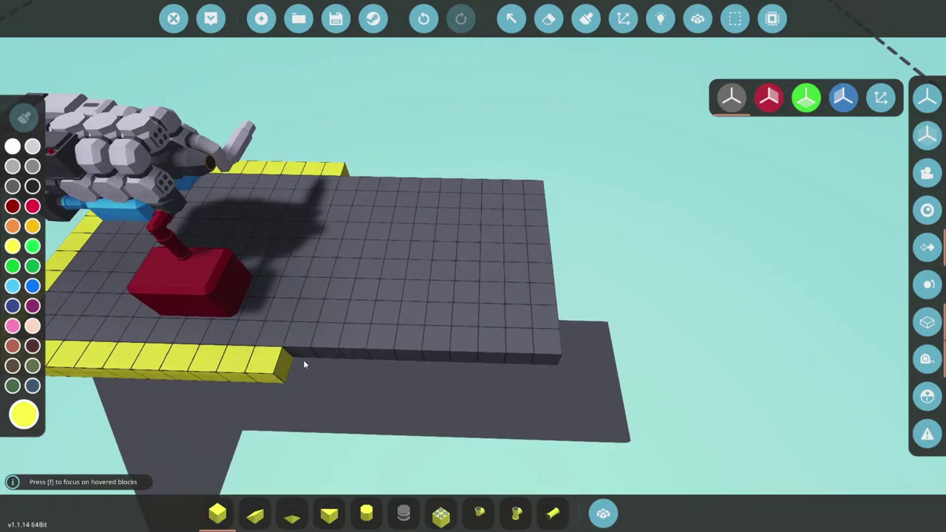
pyautogui.moveTo(306, 357); pyautogui.dragTo(547, 371)
pyautogui.press('d')
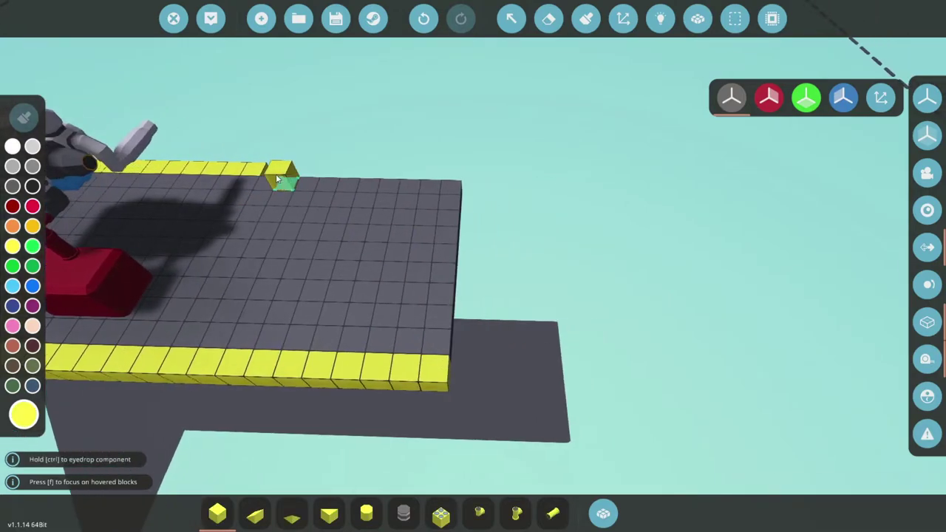
pyautogui.moveTo(269, 170)
pyautogui.mouseDown()
pyautogui.moveTo(441, 303)
pyautogui.moveTo(430, 349)
pyautogui.moveTo(356, 374)
pyautogui.mouseUp()
pyautogui.press('d')
pyautogui.press('a')
pyautogui.press('s')
pyautogui.press('w')
pyautogui.press('a')
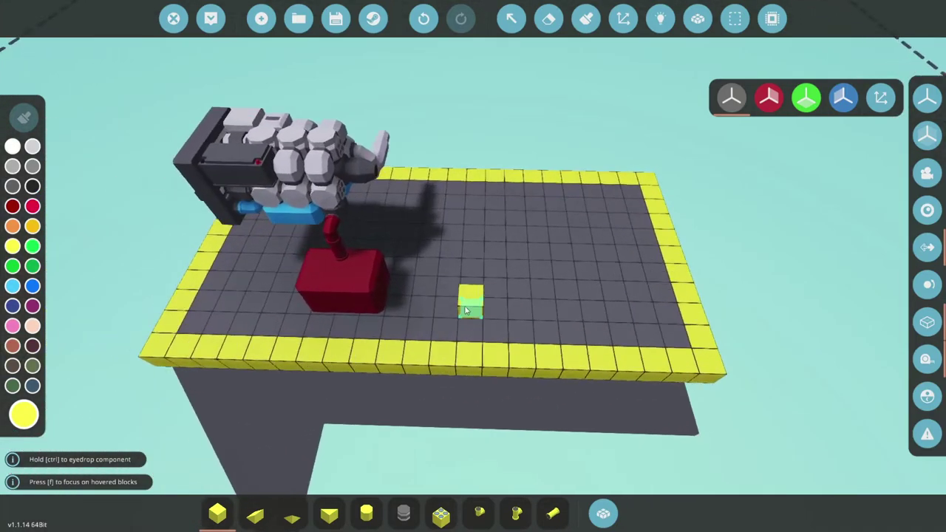
# Search for "lever" and place a Throttle Lever on the extended floor near the long yellow edge beside the tank
pyautogui.press('Tab')
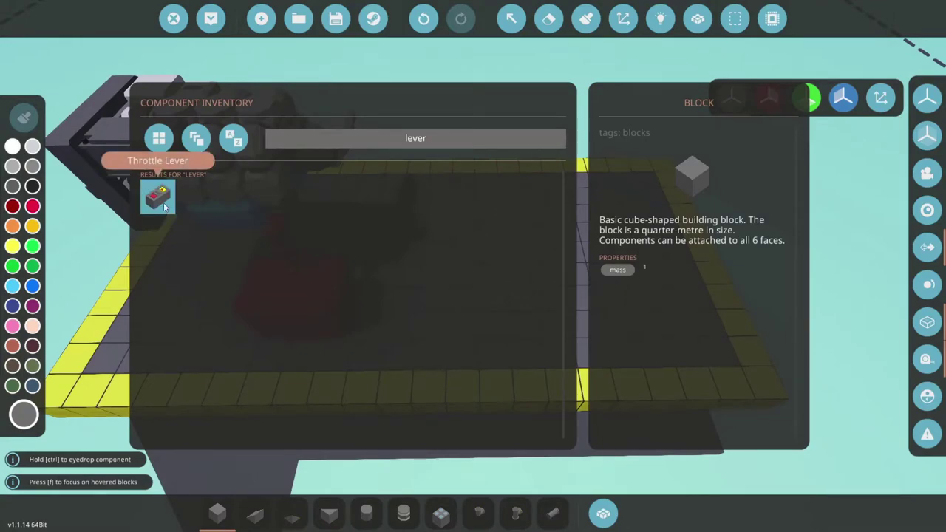
pyautogui.click(164, 207)
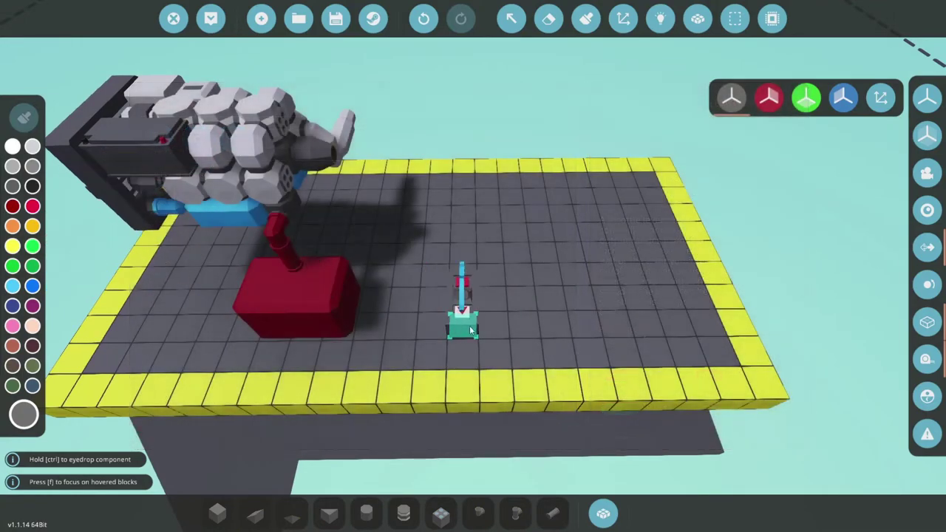
pyautogui.click(467, 339)
# Search for "butt" and place a Key Button directly beside the throttle lever
pyautogui.write('qbutt')
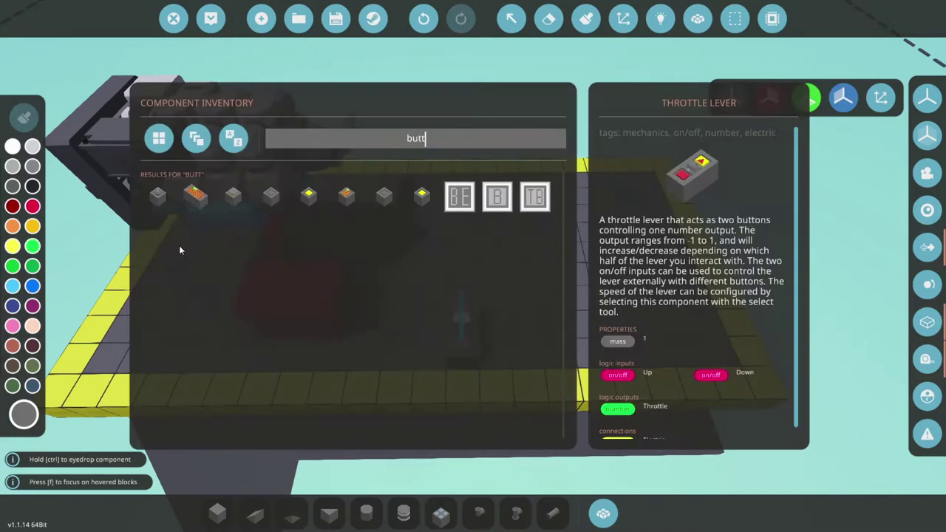
pyautogui.click(158, 197)
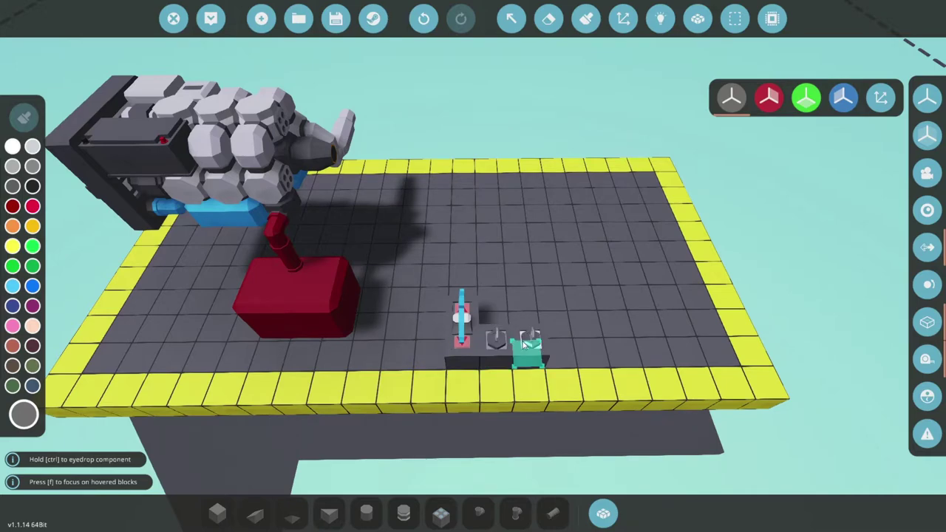
pyautogui.press('d')
# Search for "dial" and place a Dial directly behind the key button
pyautogui.press('q')
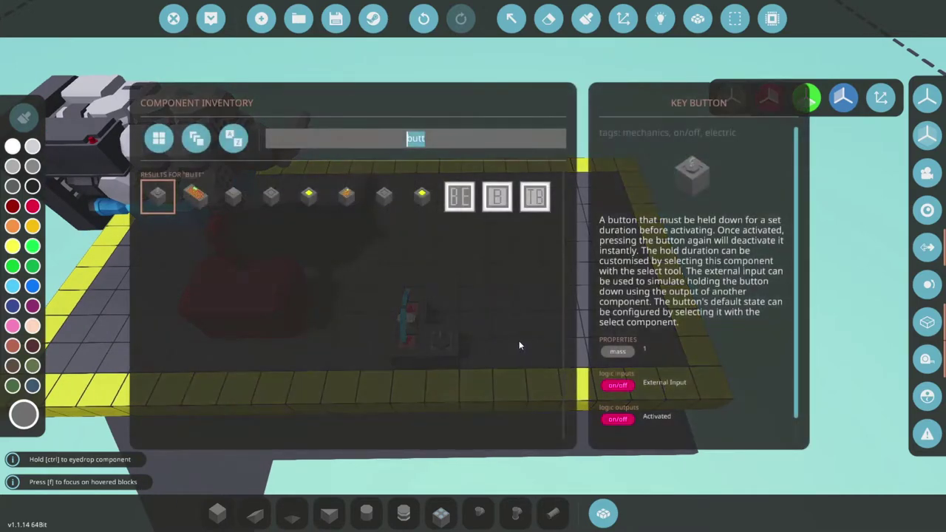
pyautogui.click(404, 140)
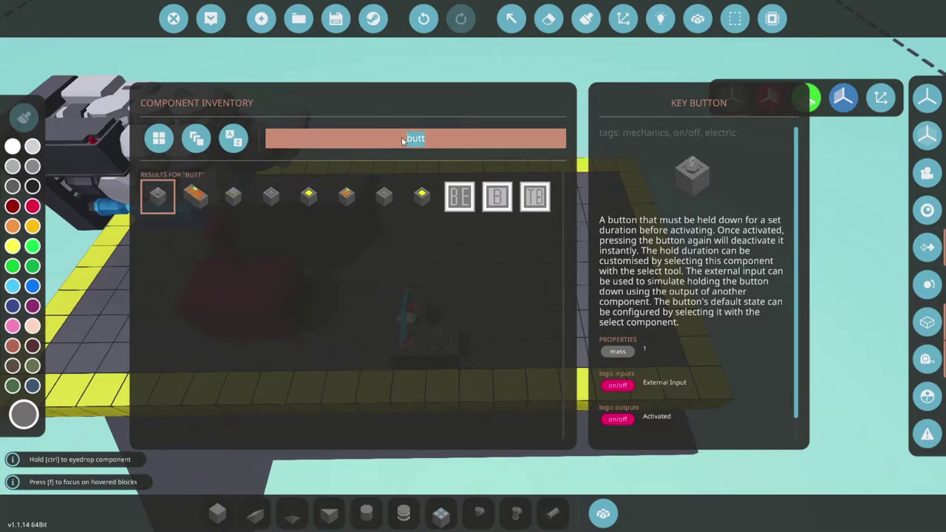
pyautogui.write('dial')
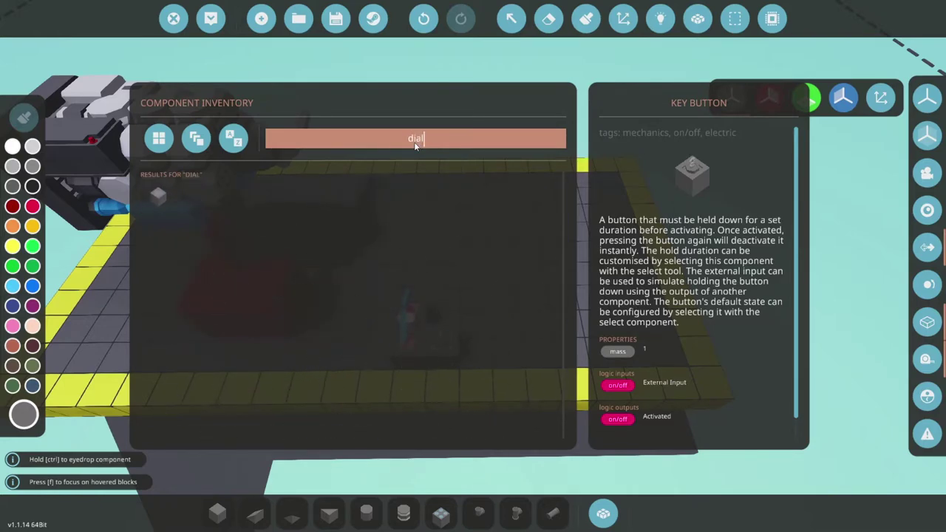
pyautogui.click(158, 195)
pyautogui.press('q')
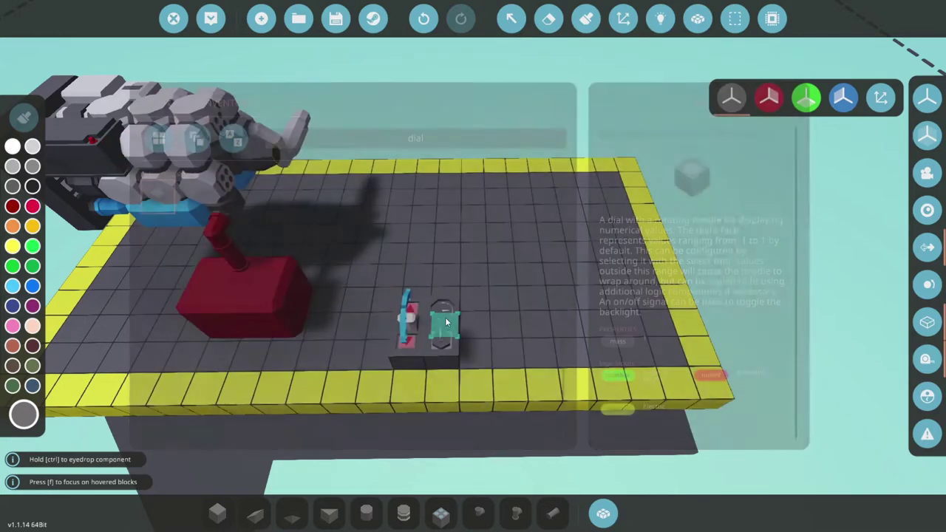
pyautogui.click(444, 316)
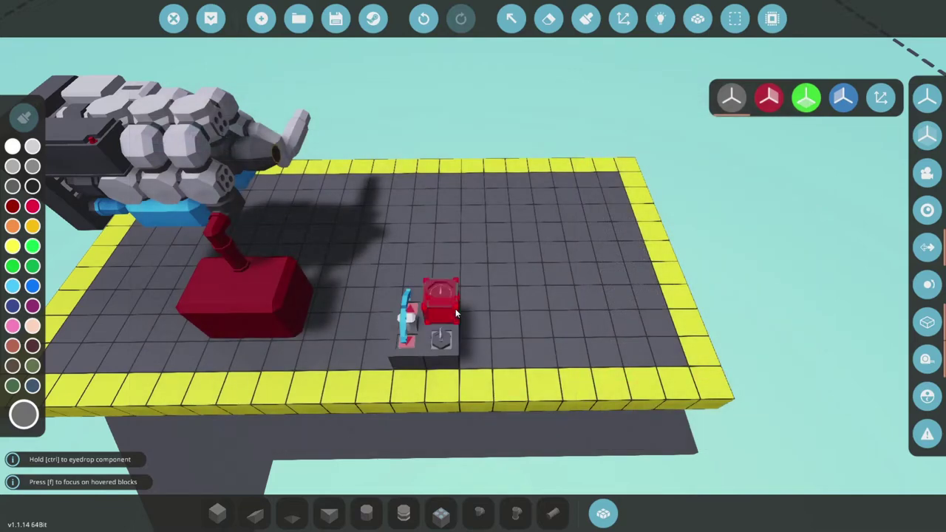
# Search for "func" and place a Function (1 input) block lengthwise beside the throttle lever, on the side facing the tank
pyautogui.press('a')
pyautogui.press('d')
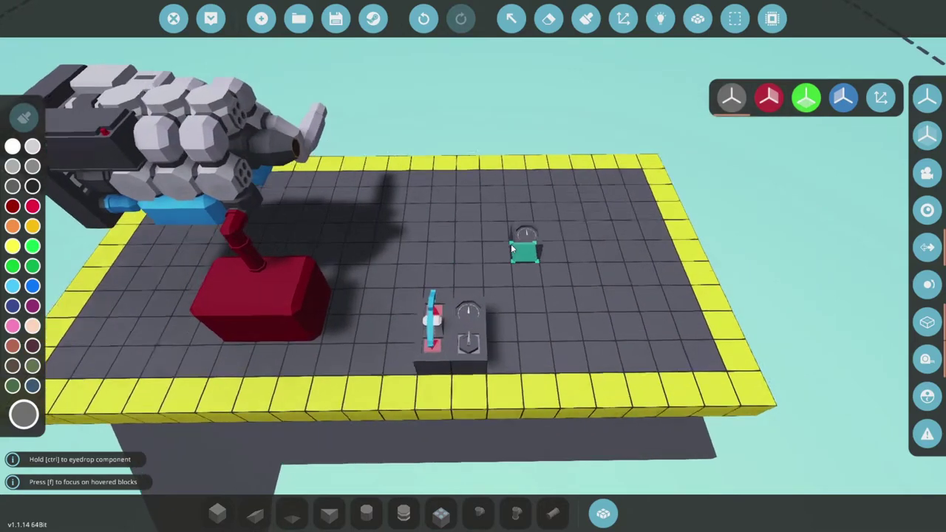
pyautogui.press('w')
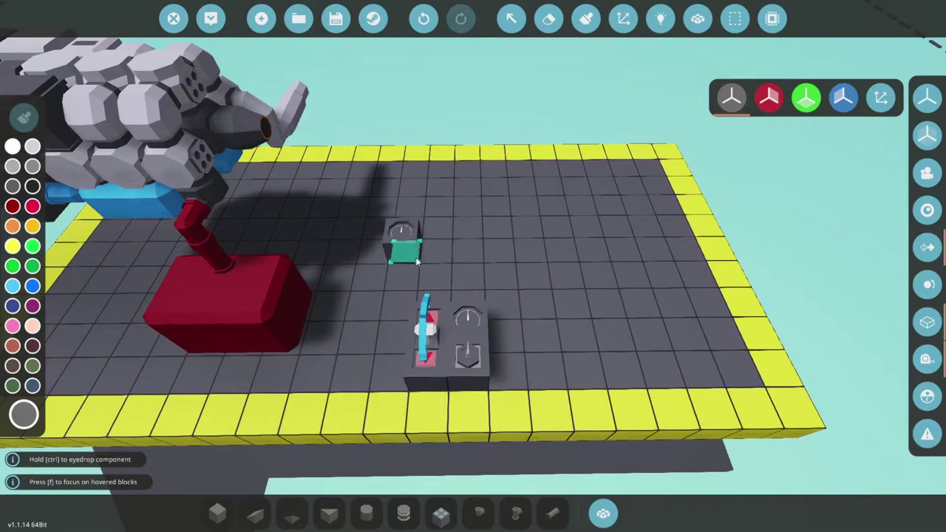
pyautogui.press('Tab')
pyautogui.moveTo(436, 138); pyautogui.dragTo(403, 138)
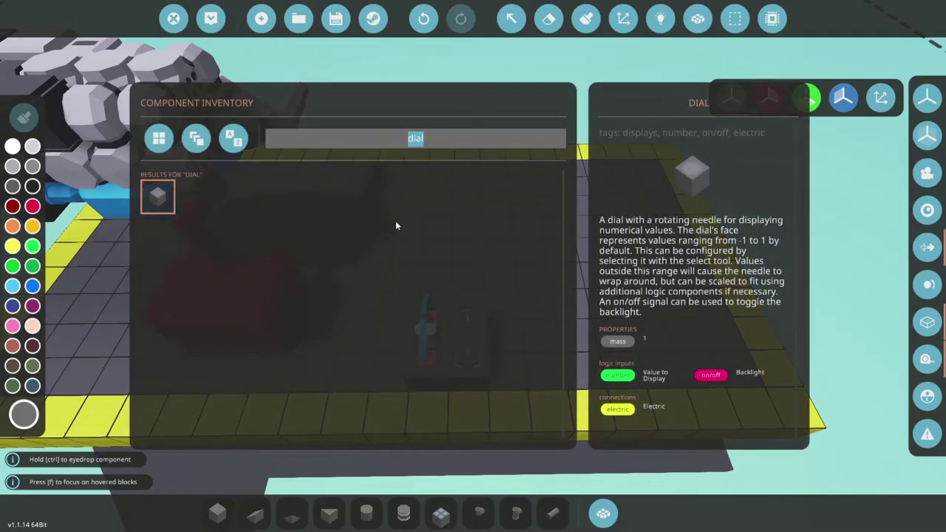
pyautogui.write('func')
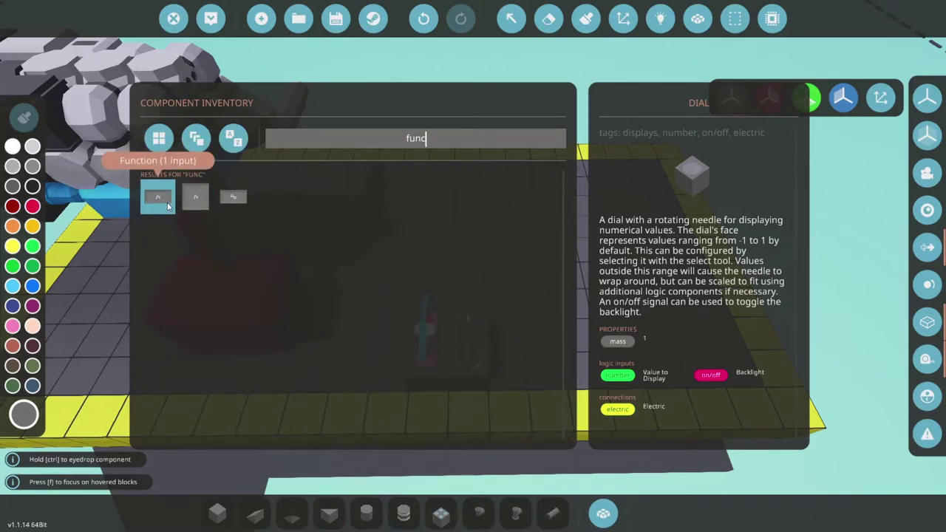
pyautogui.click(168, 206)
pyautogui.click(392, 260)
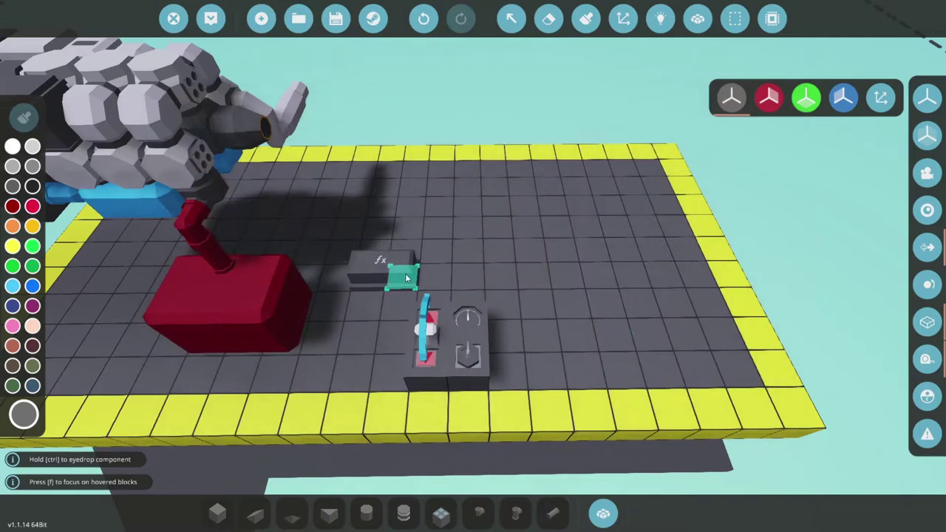
pyautogui.moveTo(412, 266); pyautogui.dragTo(394, 331)
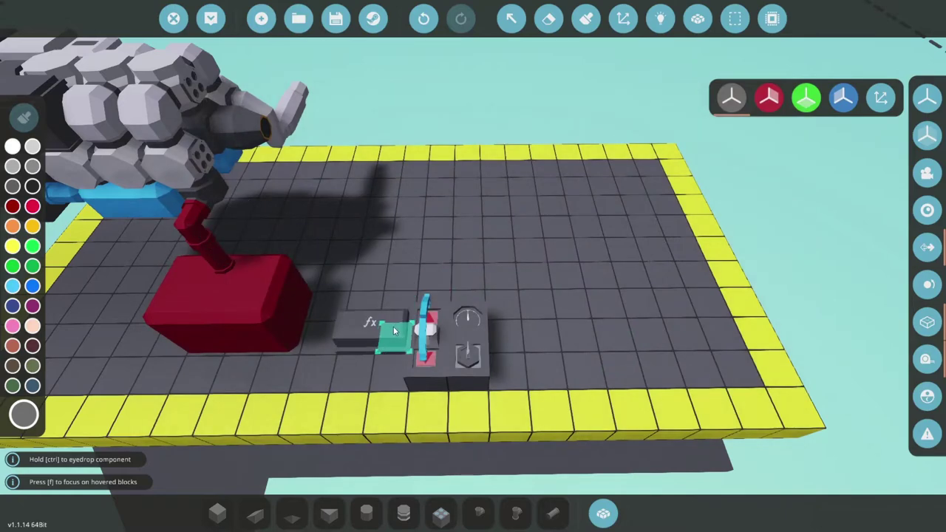
pyautogui.press('j')
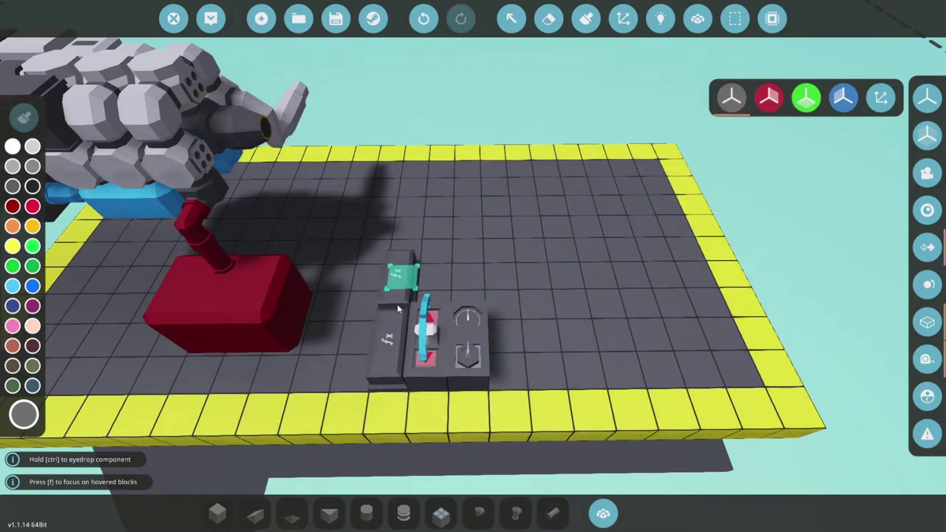
pyautogui.moveTo(393, 325); pyautogui.dragTo(399, 319)
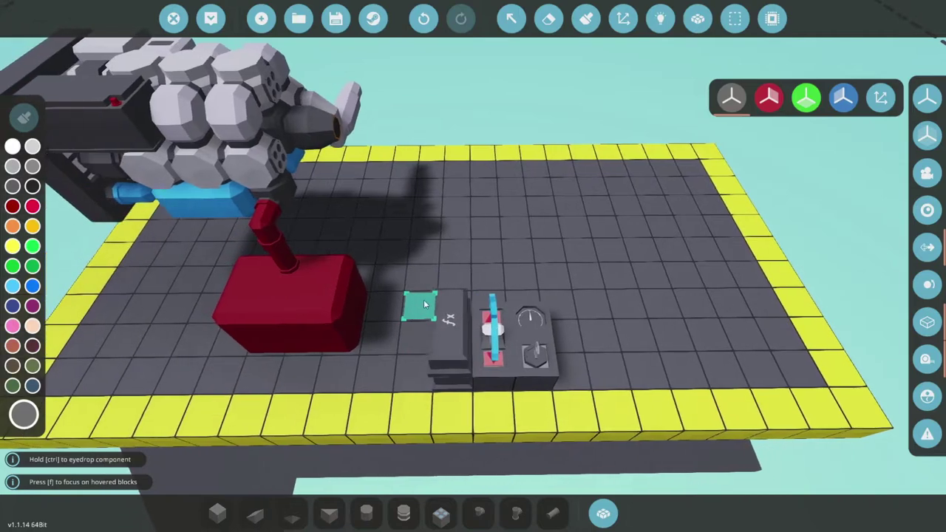
# Set the expression of the Function (1 input) block beside the throttle lever to x/2
pyautogui.click(511, 17)
pyautogui.click(452, 347)
pyautogui.click(116, 114)
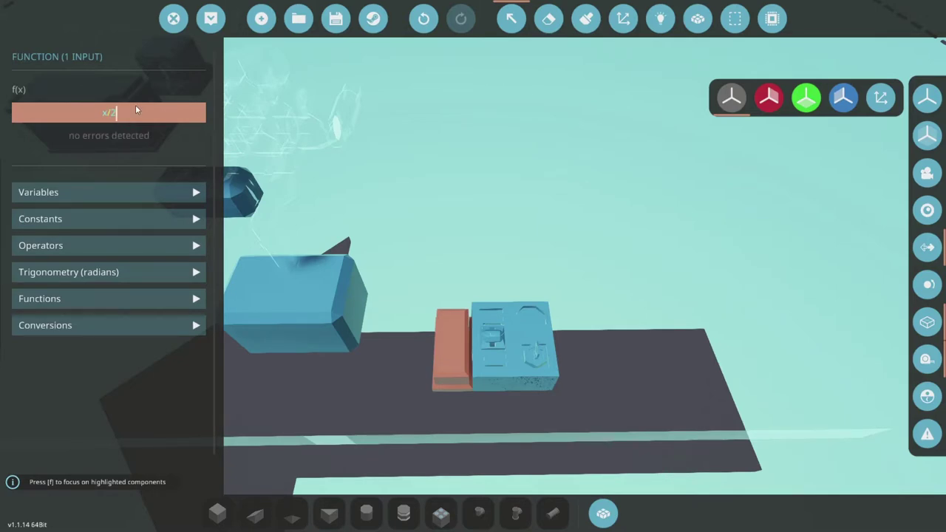
pyautogui.click(559, 122)
# Wire the lever's throttle output to the function input and the air manifold throttle, and the function output to the manifold fed by the tank
pyautogui.click(660, 18)
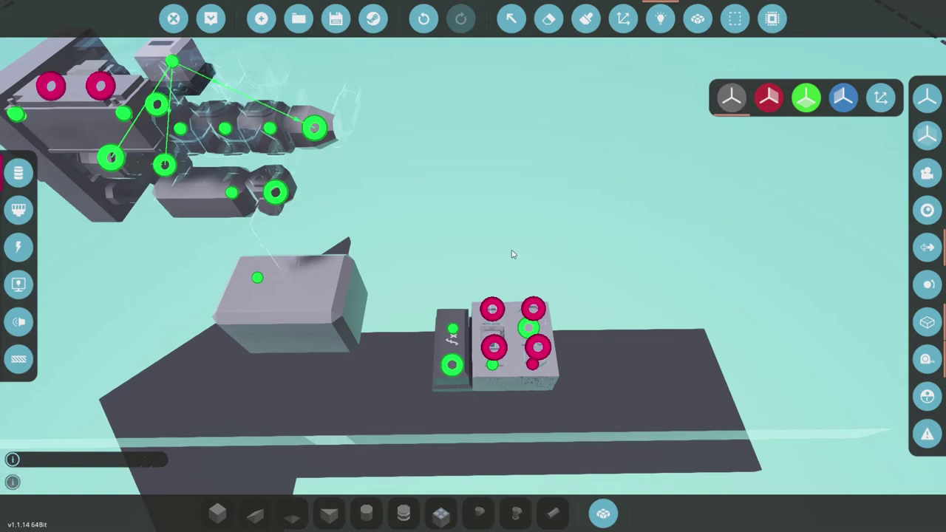
pyautogui.moveTo(493, 370); pyautogui.dragTo(457, 366)
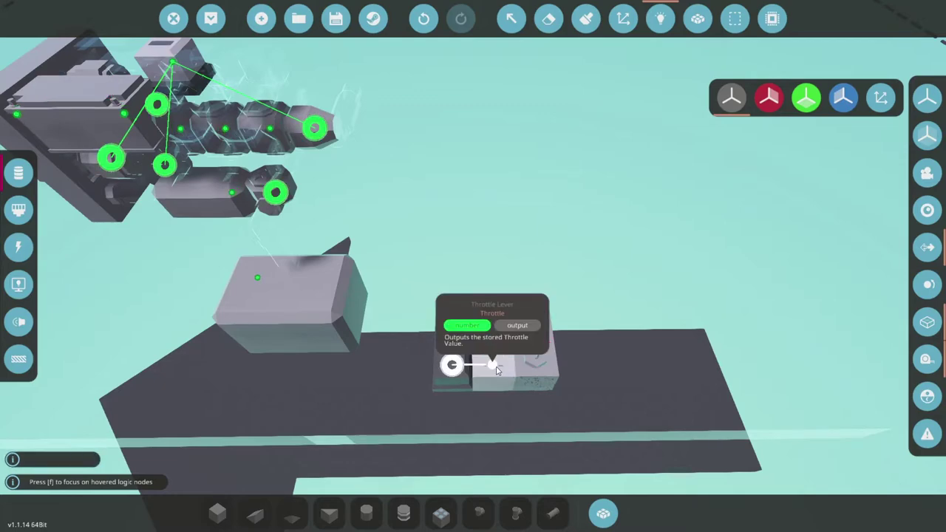
pyautogui.moveTo(496, 369); pyautogui.dragTo(290, 189)
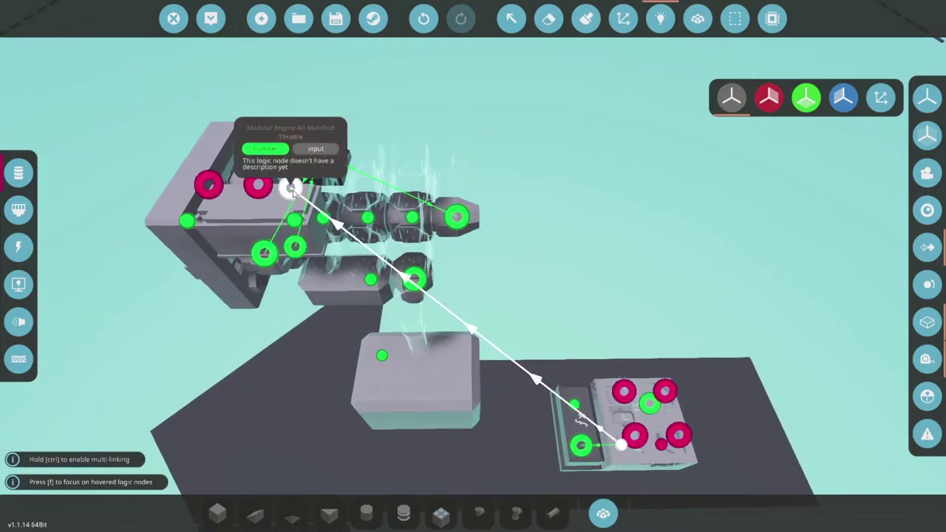
pyautogui.moveTo(576, 406); pyautogui.dragTo(421, 284)
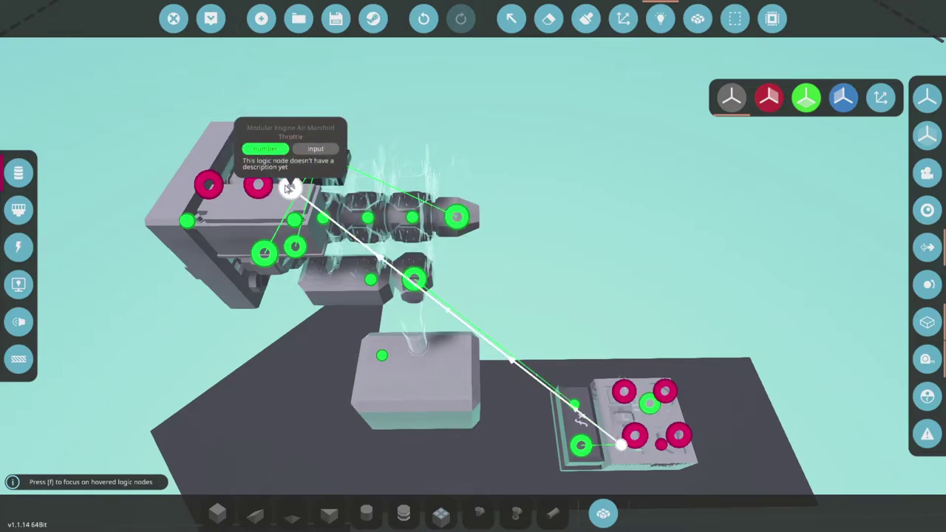
# Wire the dial's Value to Display input to the number output on the engine section directly behind the front end piece
pyautogui.press('d')
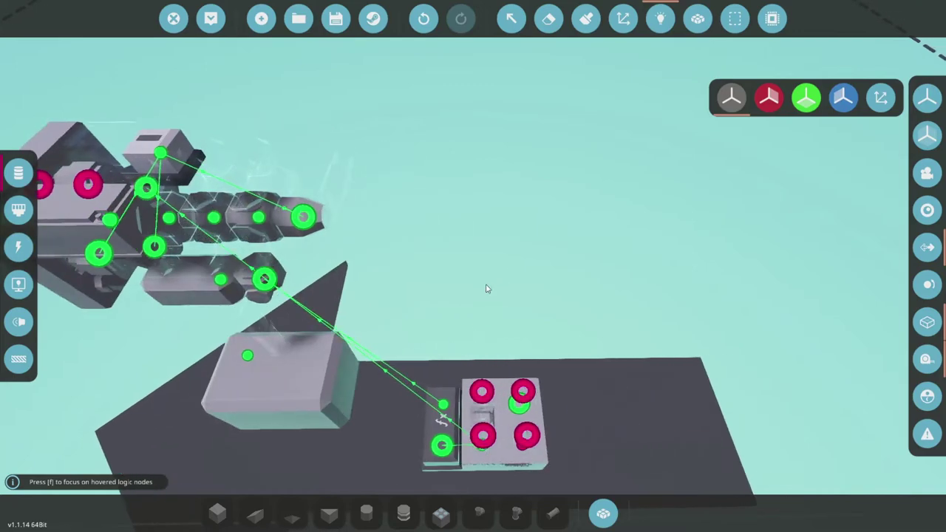
pyautogui.press('ctrl')
pyautogui.moveTo(487, 289); pyautogui.dragTo(487, 229)
pyautogui.press('s')
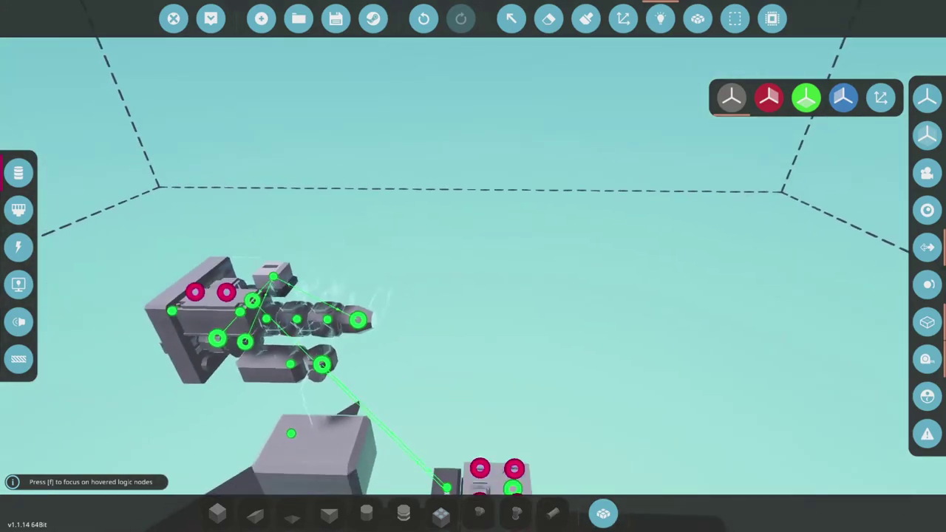
pyautogui.press('ctrl')
pyautogui.press('w')
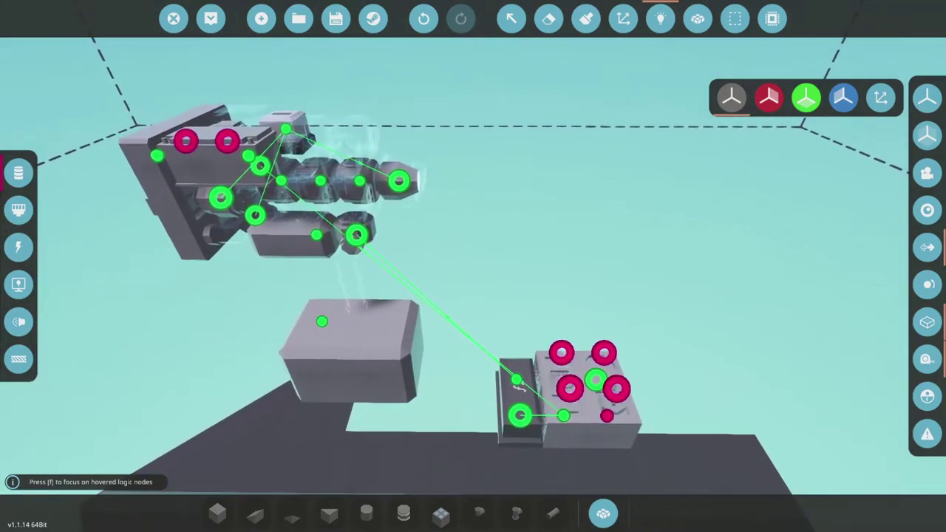
pyautogui.moveTo(375, 273); pyautogui.dragTo(382, 275)
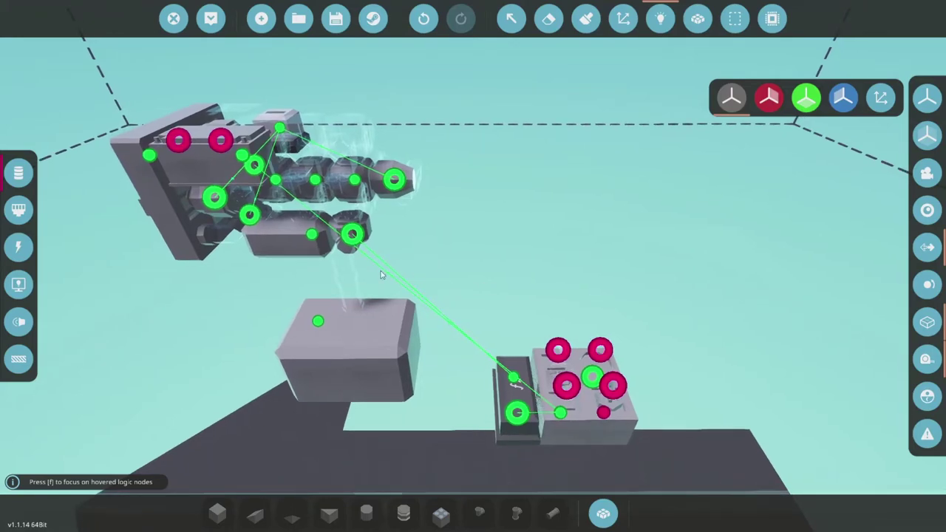
pyautogui.press('d')
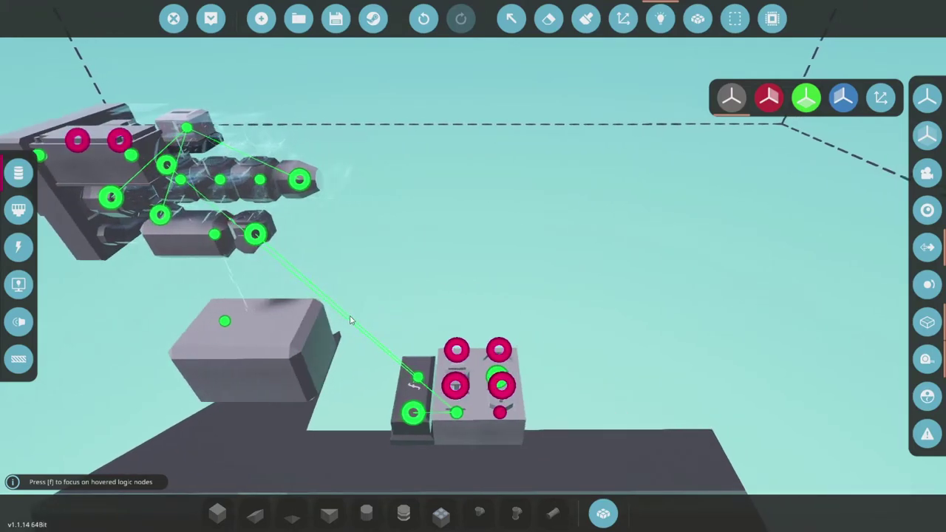
pyautogui.moveTo(494, 376)
pyautogui.moveTo(496, 377); pyautogui.dragTo(257, 185)
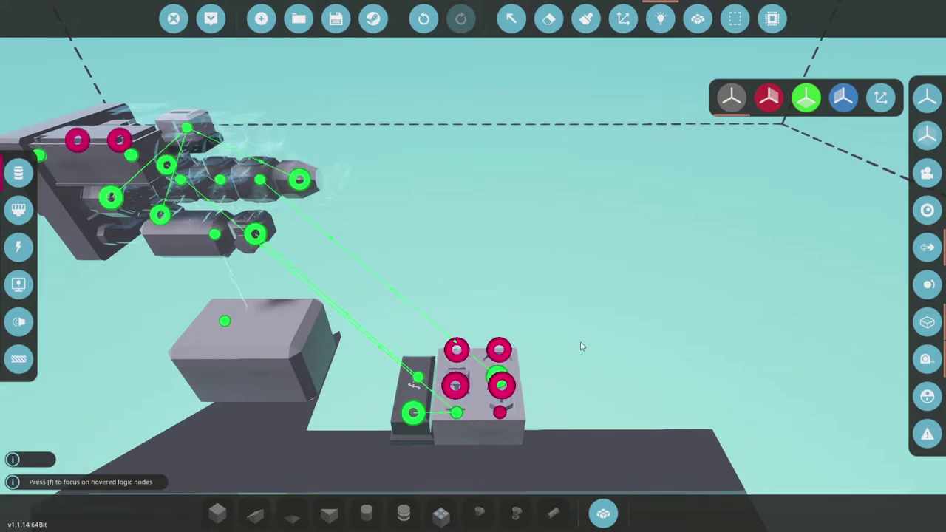
pyautogui.press('a')
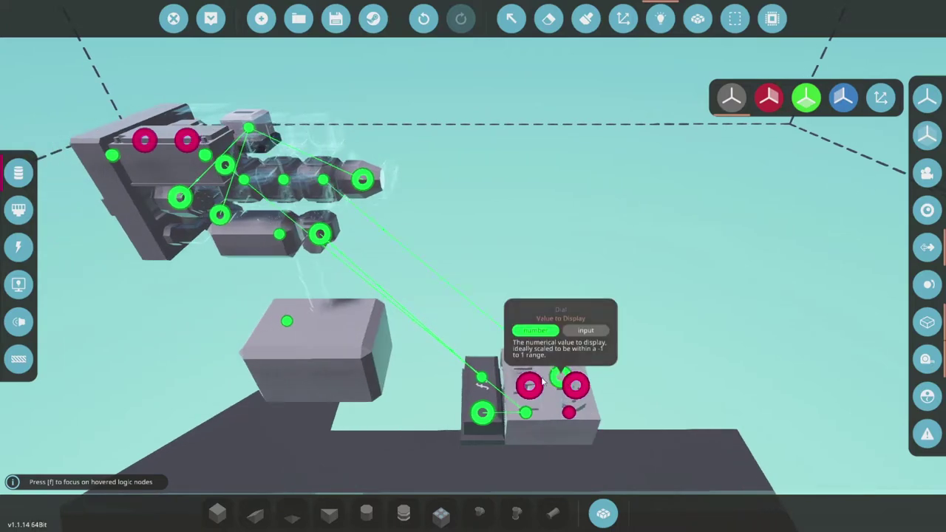
pyautogui.press('s')
pyautogui.press('d')
# Search for "deco" and place a Deco 1x2 microcontroller near the long yellow edge, a few cells beyond the key button
pyautogui.press('1')
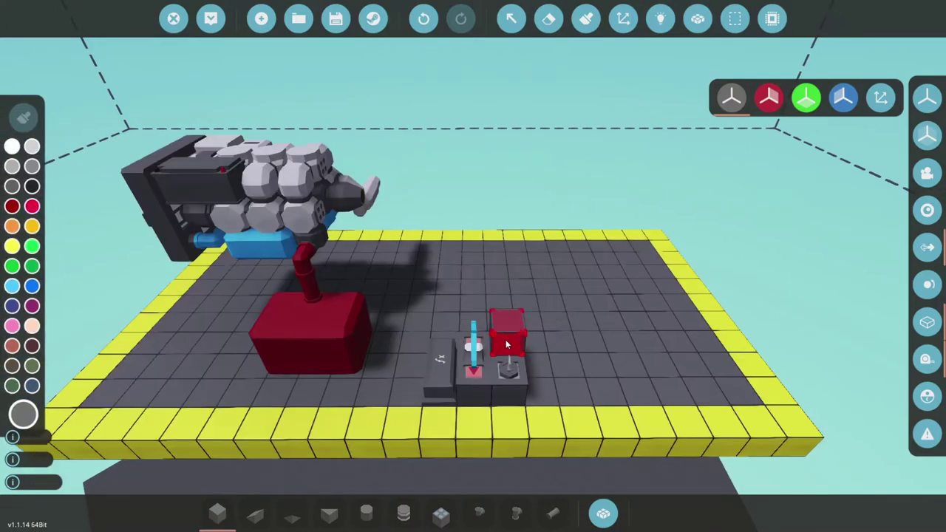
pyautogui.press('d')
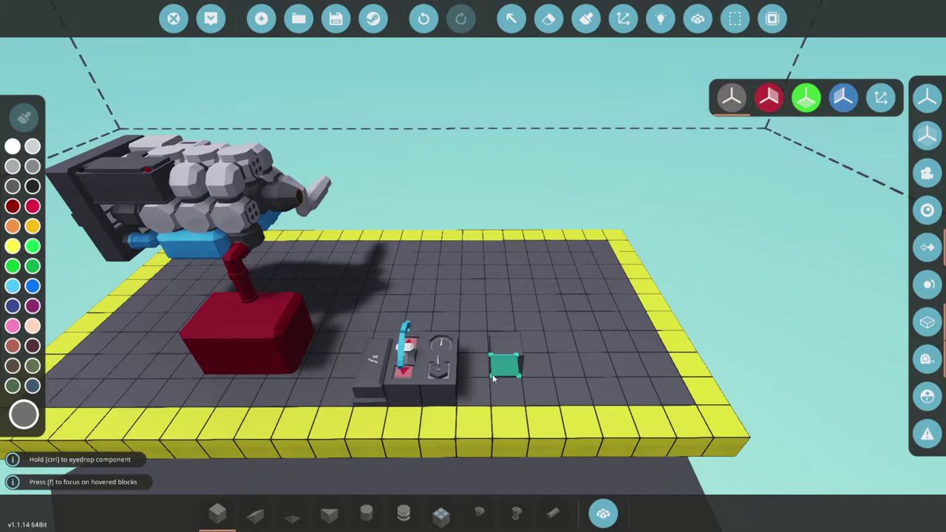
pyautogui.moveTo(493, 378); pyautogui.dragTo(497, 375)
pyautogui.press('w')
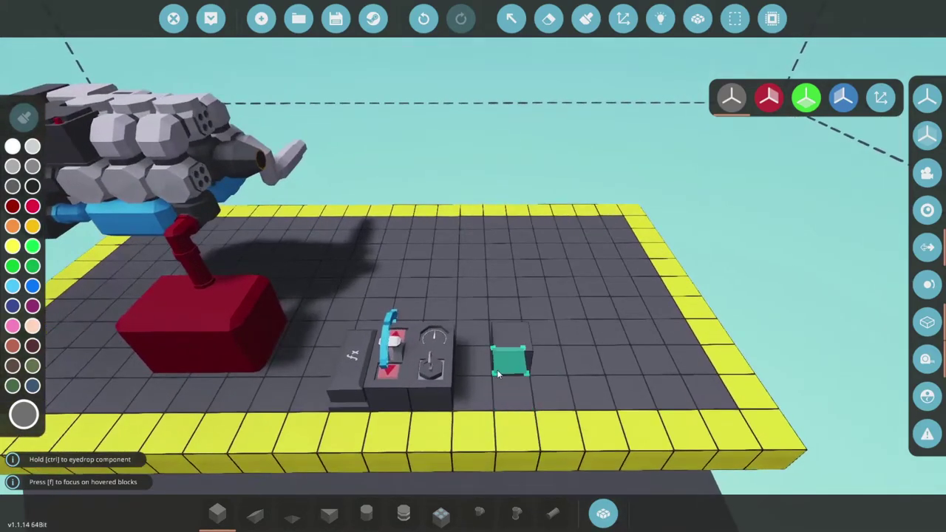
pyautogui.press('Tab')
pyautogui.click(424, 137)
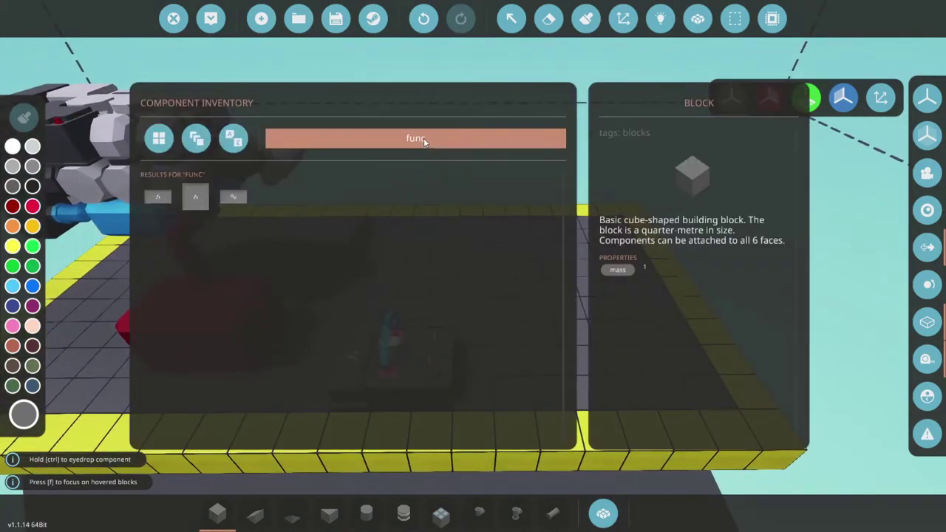
pyautogui.moveTo(423, 137); pyautogui.dragTo(405, 142)
pyautogui.write('deco')
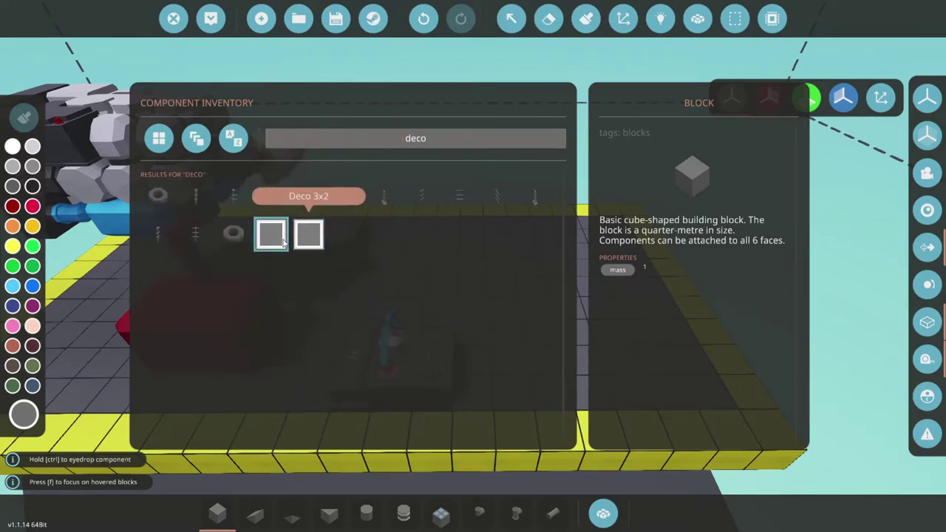
pyautogui.click(271, 234)
pyautogui.press('d')
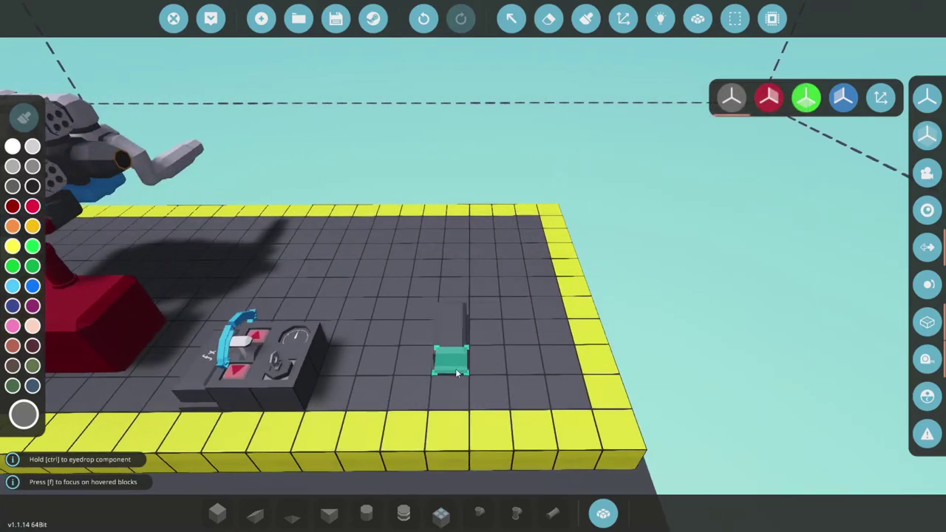
pyautogui.click(439, 378)
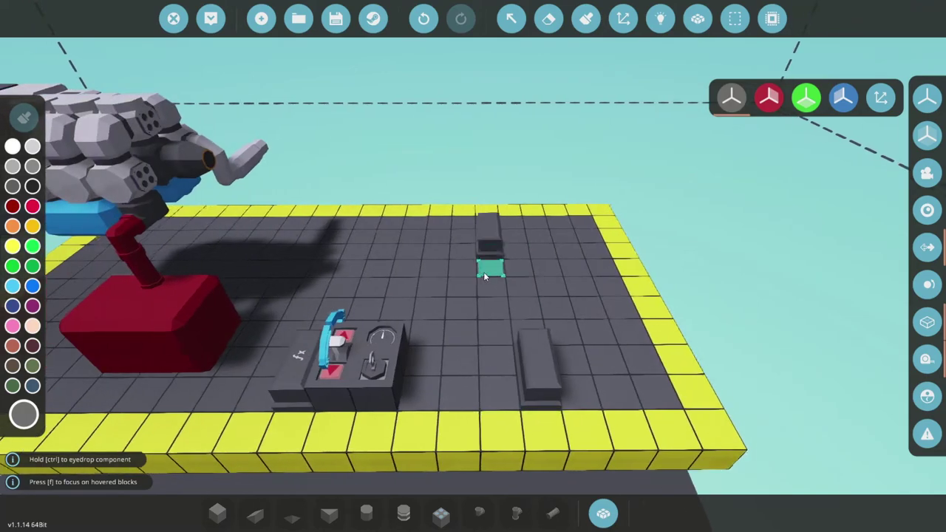
# Open the placed Deco 1x2 in the microcontroller editor and size it 2 wide by 2 long
pyautogui.click(511, 18)
pyautogui.click(540, 355)
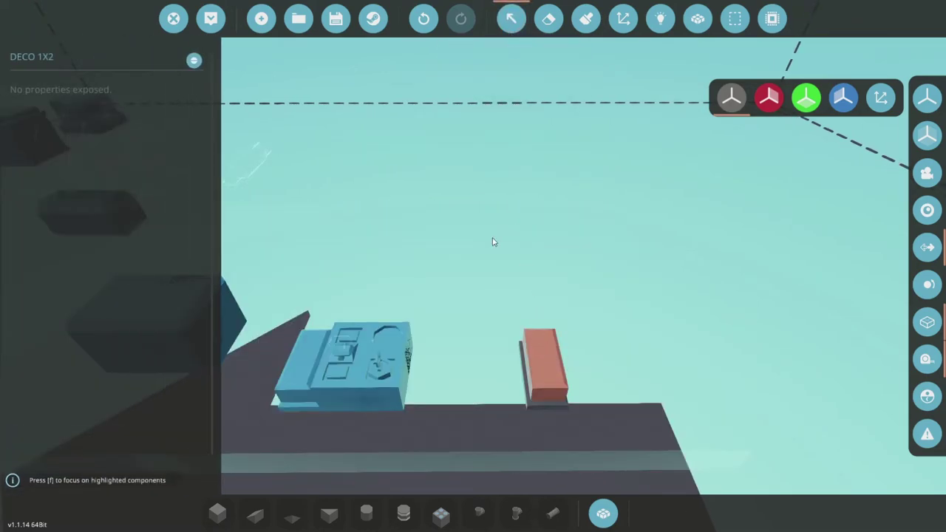
pyautogui.click(197, 61)
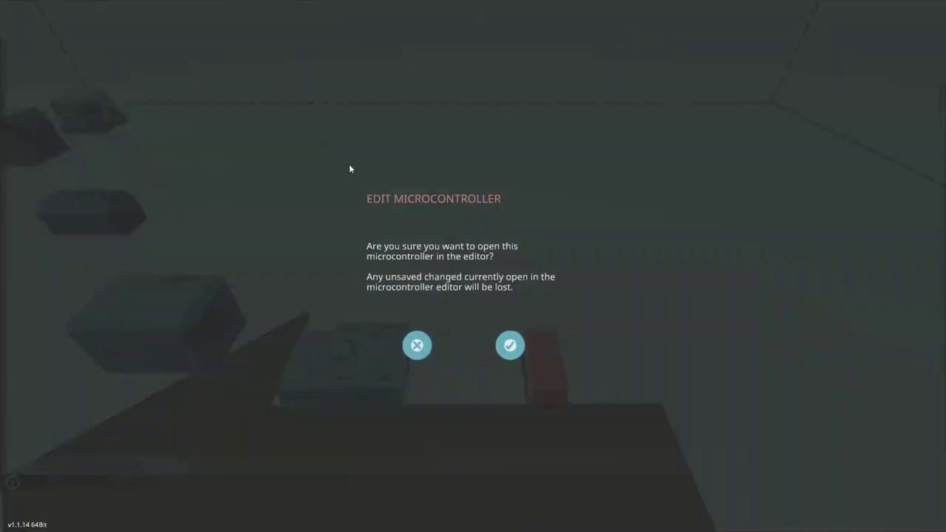
pyautogui.click(509, 344)
pyautogui.click(422, 19)
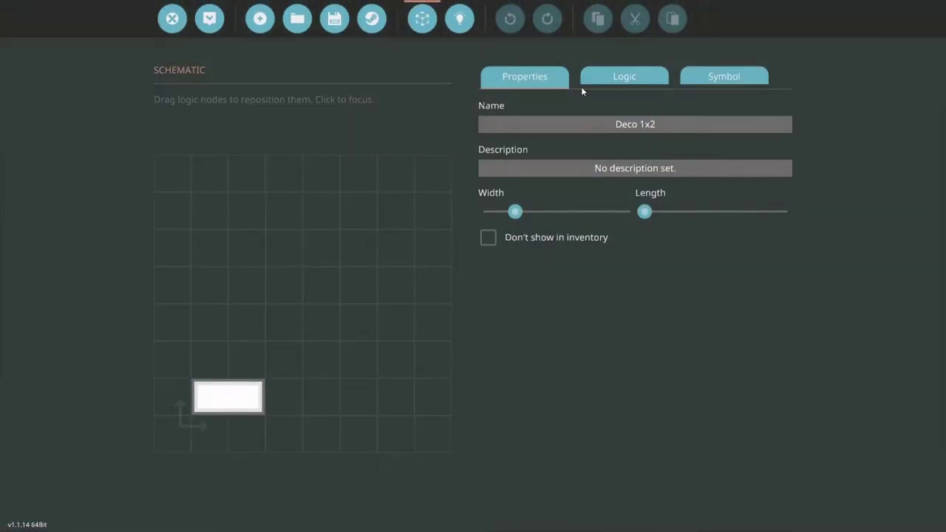
pyautogui.moveTo(521, 216)
pyautogui.mouseDown()
pyautogui.moveTo(532, 219)
pyautogui.moveTo(514, 216)
pyautogui.mouseUp()
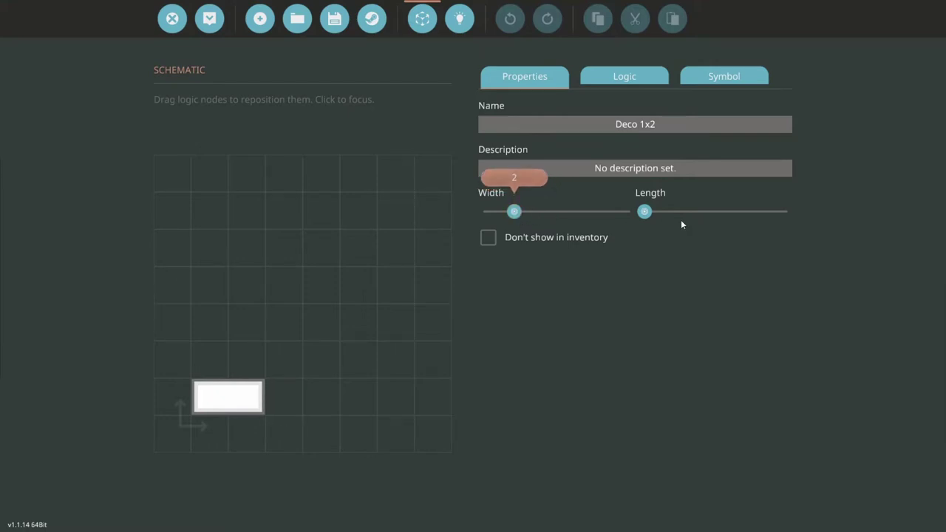
pyautogui.moveTo(643, 213); pyautogui.dragTo(670, 221)
# Add an on/off input node to the microcontroller and name it "ignition"
pyautogui.click(594, 74)
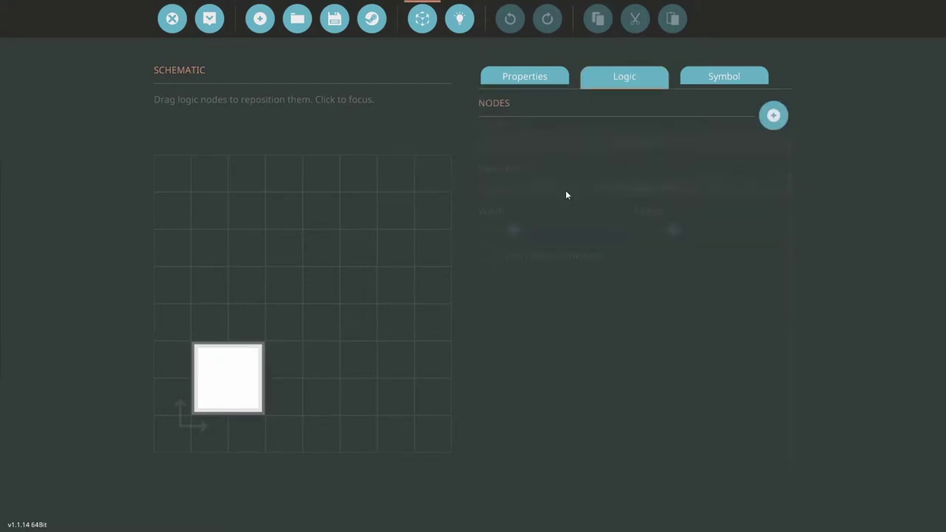
pyautogui.click(770, 118)
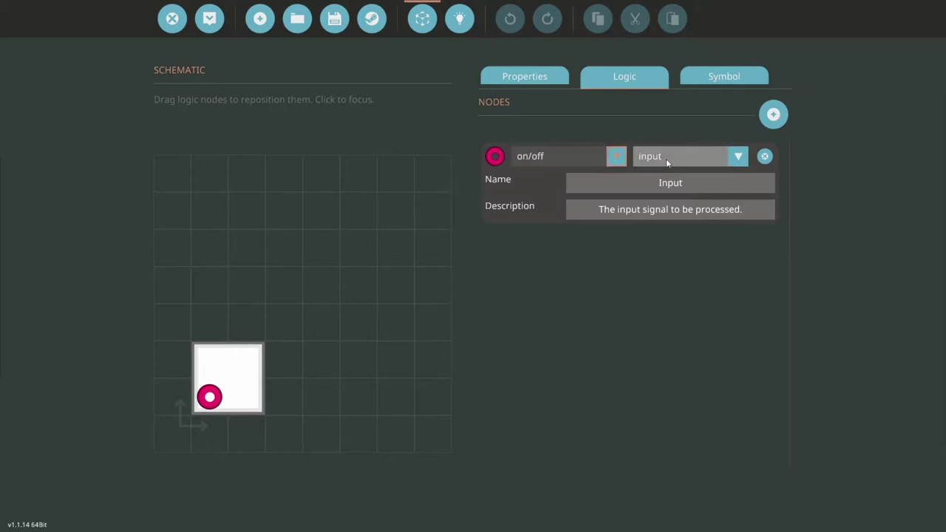
pyautogui.click(706, 186)
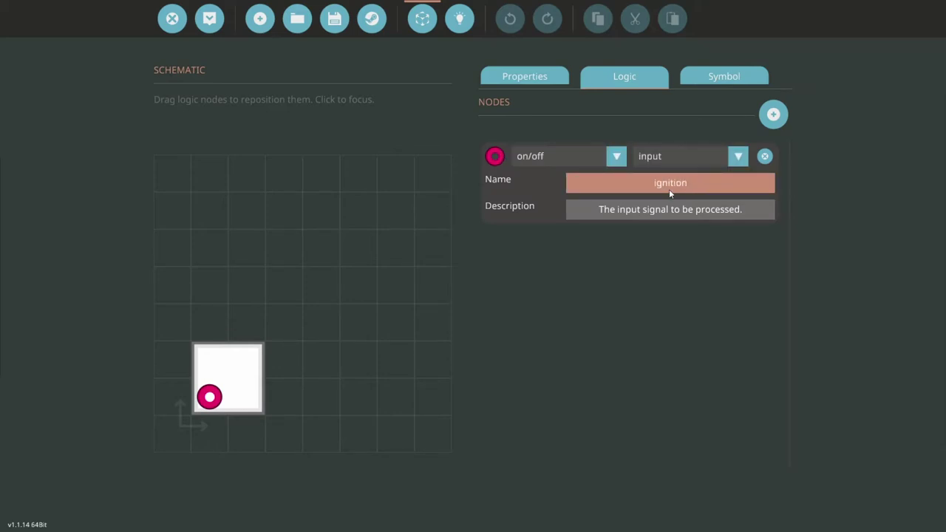
pyautogui.press('Return')
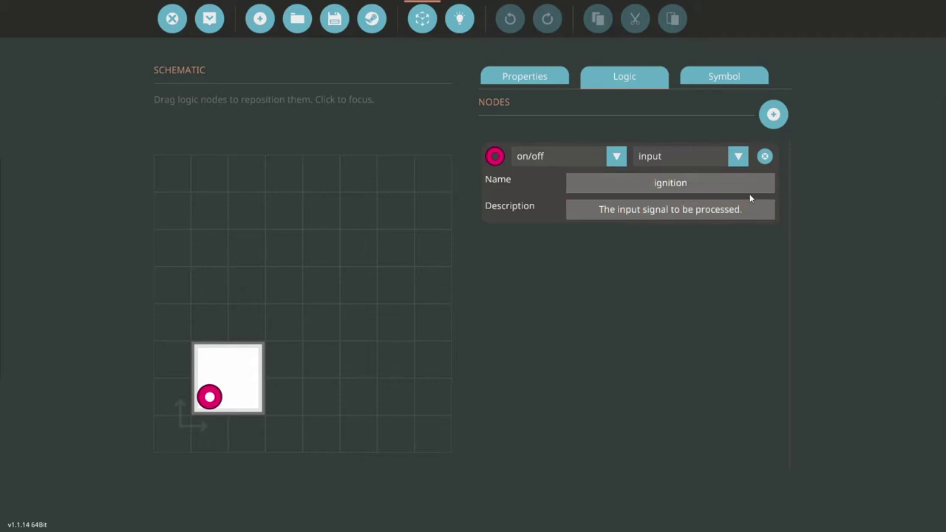
# Clear the ignition input's description and add a number input named "RPS" with a blank description, placed in the cell beside it
pyautogui.moveTo(754, 211); pyautogui.dragTo(596, 213)
pyautogui.press('BackSpace')
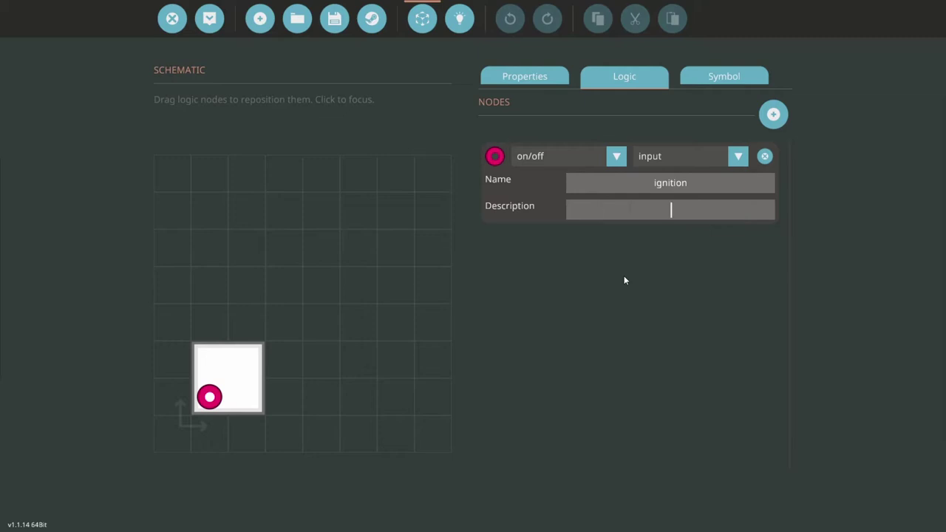
pyautogui.click(773, 114)
pyautogui.click(549, 250)
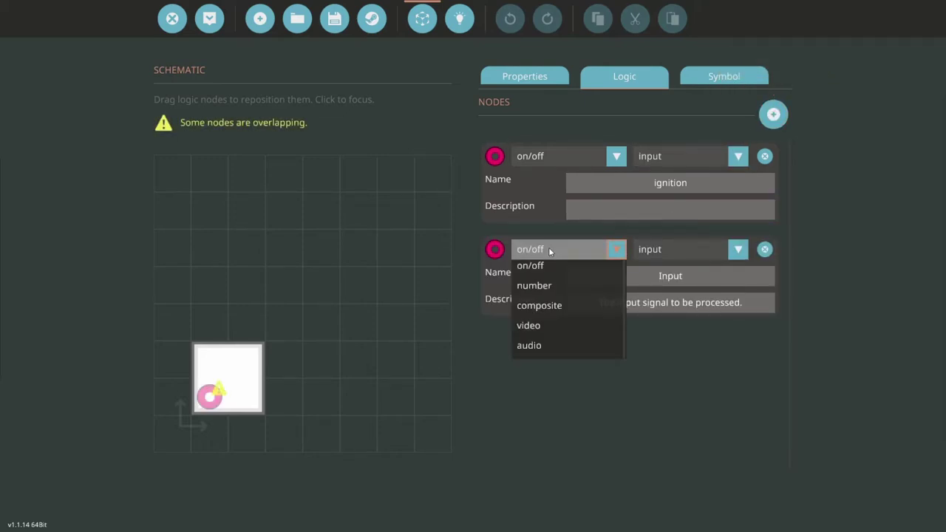
pyautogui.click(549, 250)
pyautogui.click(549, 250)
pyautogui.click(547, 288)
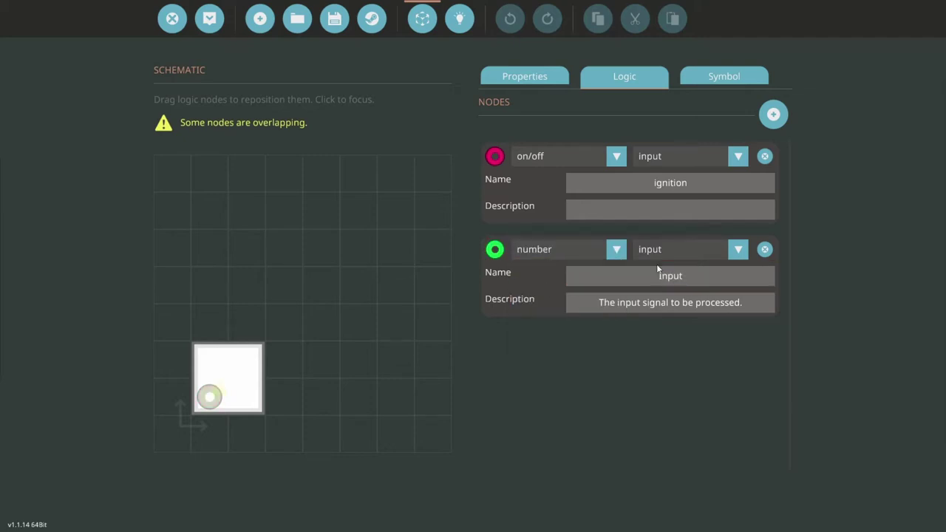
pyautogui.press('BackSpace')
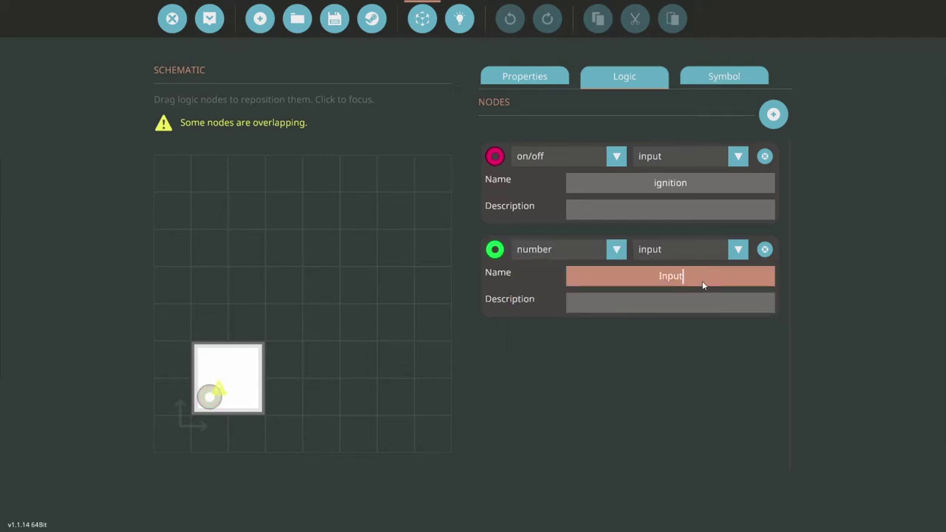
pyautogui.click(651, 279)
pyautogui.press('Return')
pyautogui.moveTo(214, 395); pyautogui.dragTo(246, 397)
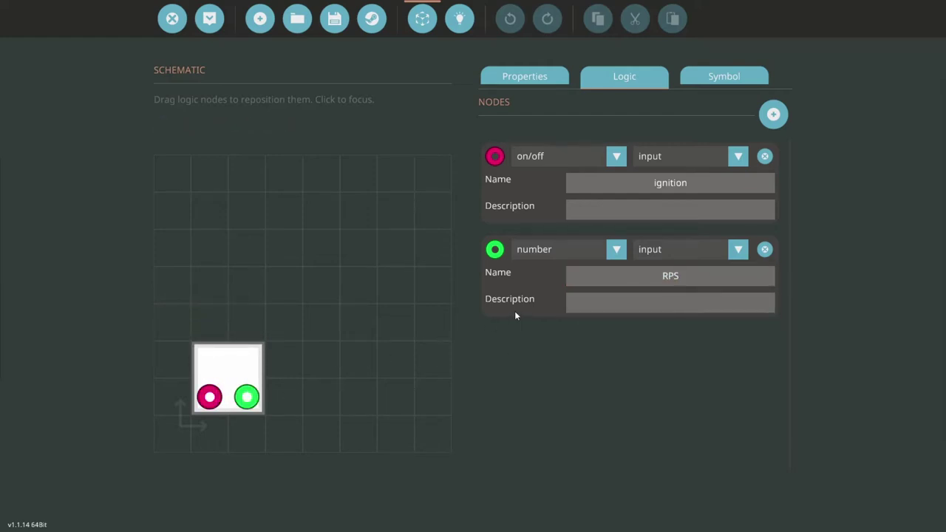
# Add an on/off output node named "ignition" with a blank description and place it in the cell above the ignition input
pyautogui.click(772, 114)
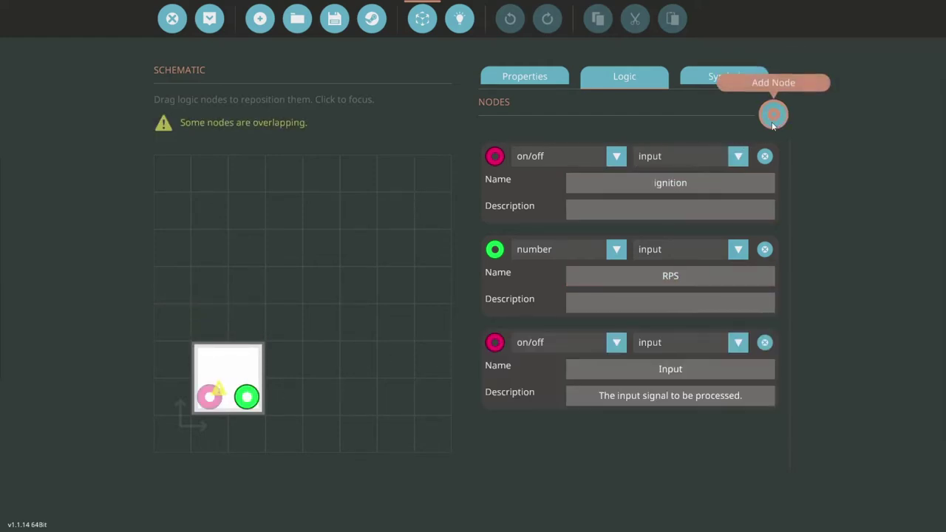
pyautogui.click(658, 344)
pyautogui.click(665, 380)
pyautogui.click(755, 399)
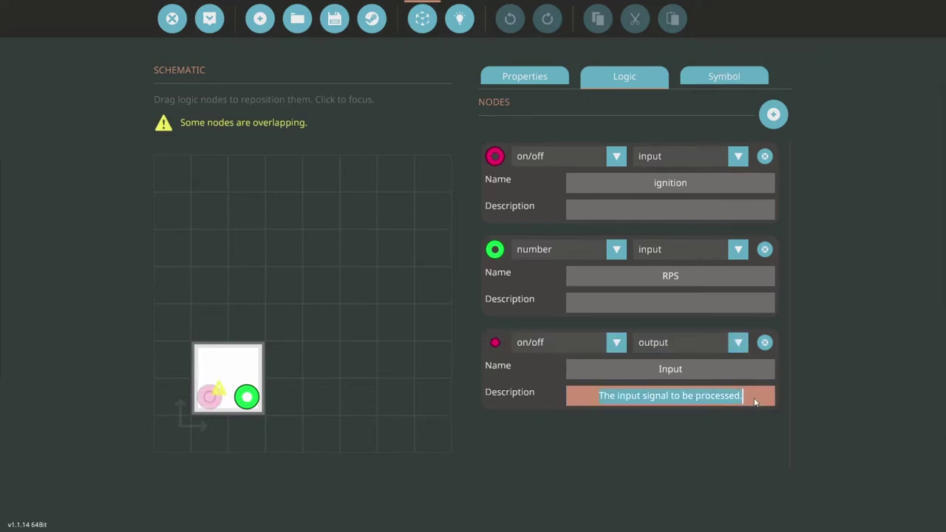
pyautogui.press('BackSpace')
pyautogui.click(653, 377)
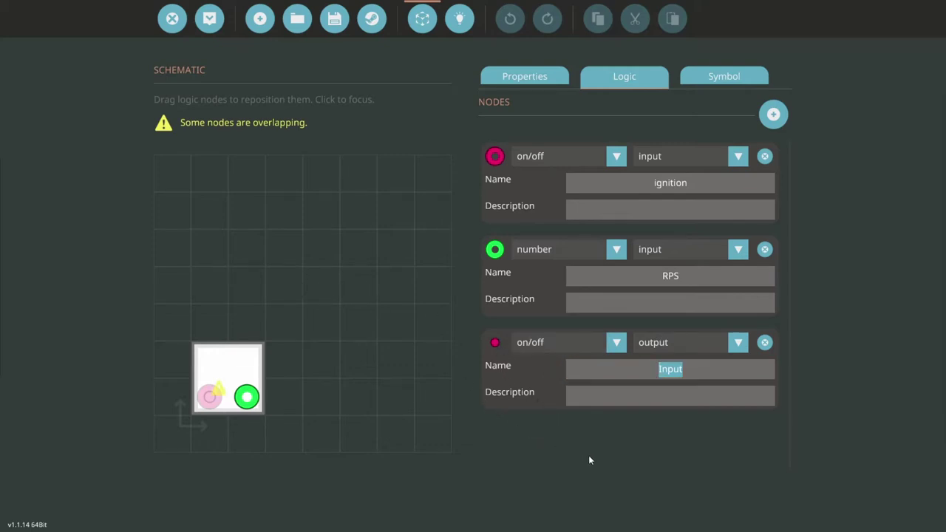
pyautogui.press('BackSpace')
pyautogui.write('ignition')
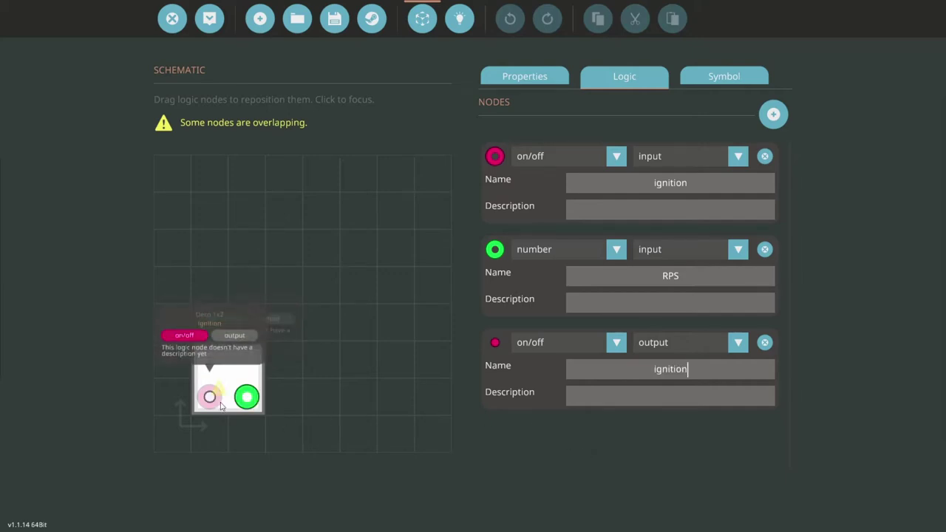
pyautogui.moveTo(213, 400); pyautogui.dragTo(212, 373)
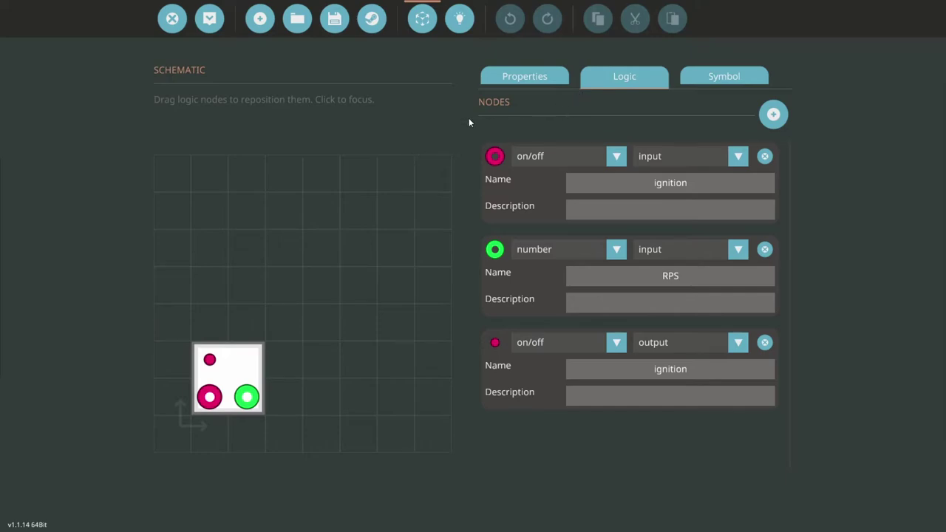
# Open the microcontroller's logic and arrange the RPS and ignition inputs in a column, well apart from the ignition output
pyautogui.click(458, 30)
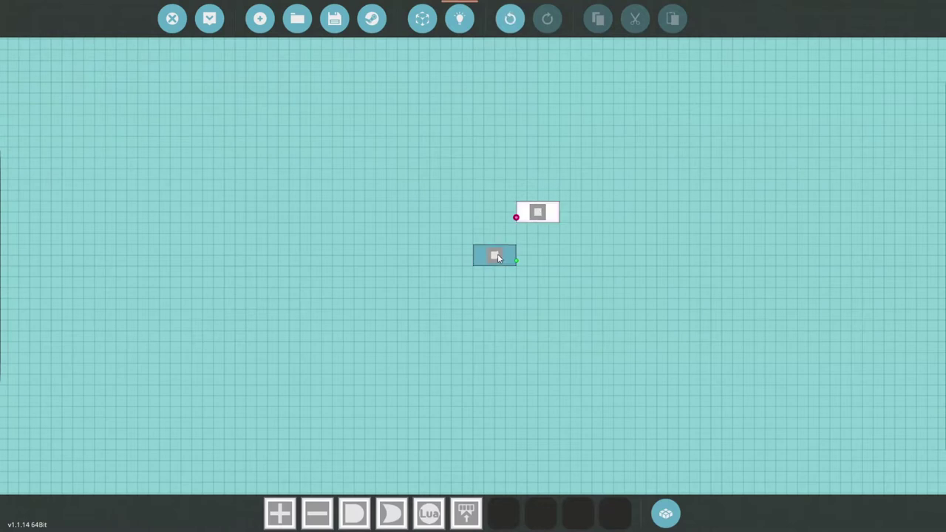
pyautogui.moveTo(496, 256); pyautogui.dragTo(403, 249)
pyautogui.scroll(3, 436, 200)
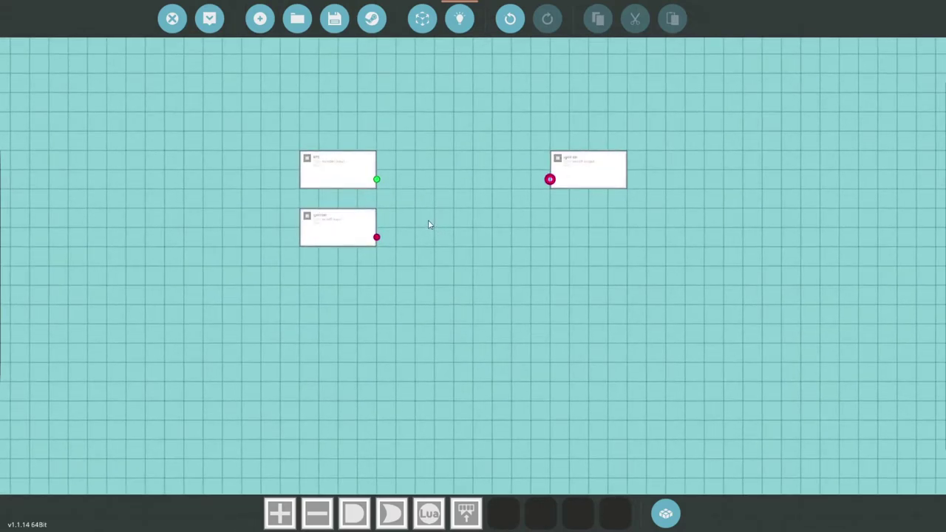
pyautogui.scroll(2, 417, 206)
pyautogui.scroll(-1, 417, 206)
pyautogui.moveTo(361, 231)
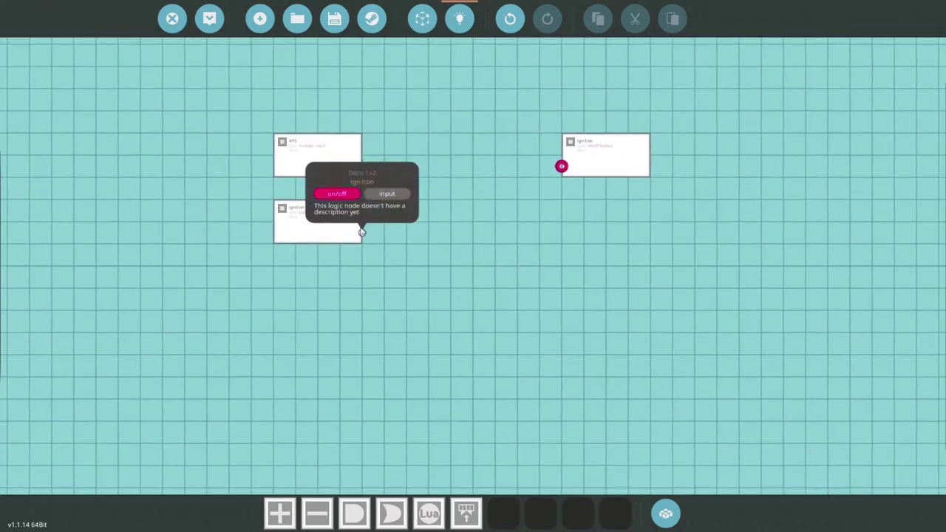
pyautogui.moveTo(561, 167)
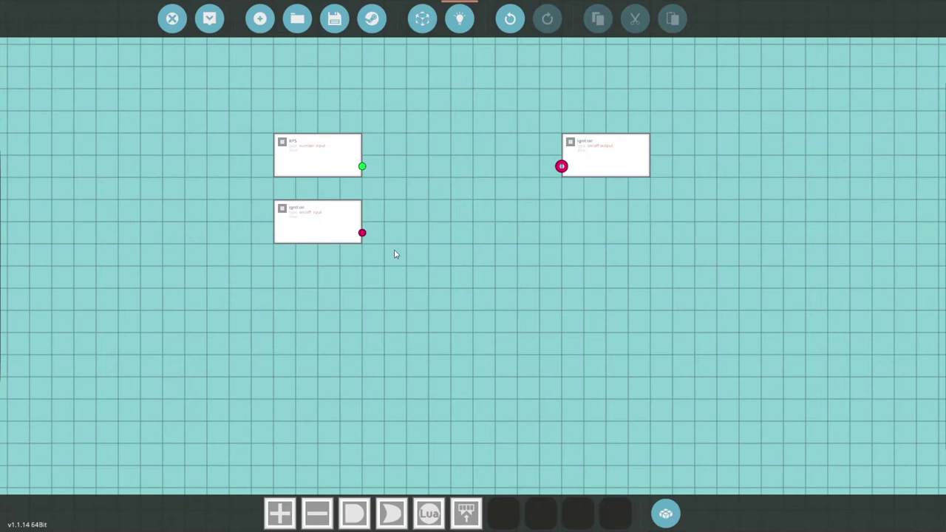
# Search the logic gates for "prop" and place a Property Number node directly below the ignition input
pyautogui.press('Tab')
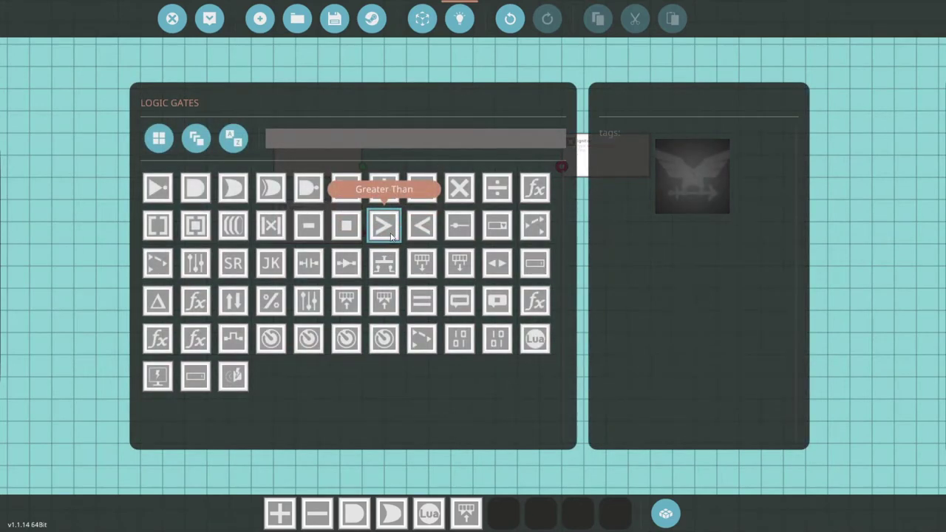
pyautogui.write('prop')
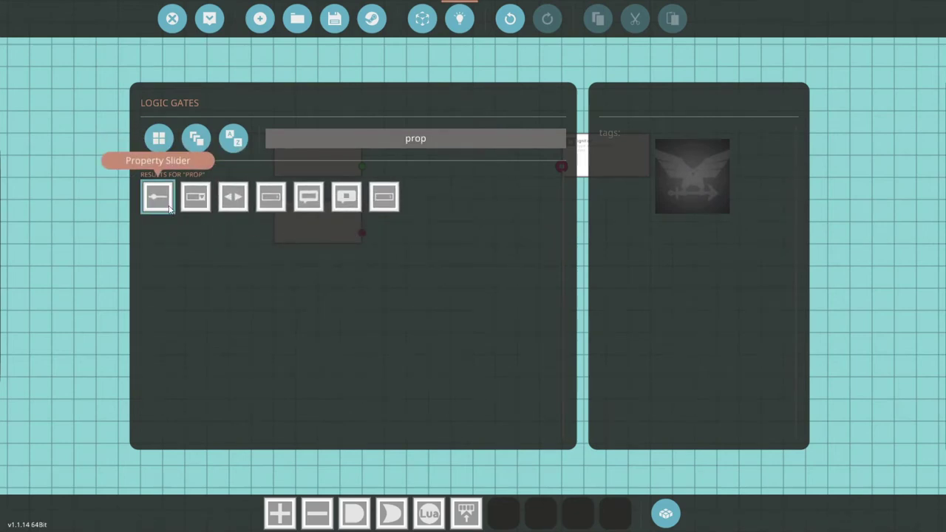
pyautogui.click(273, 198)
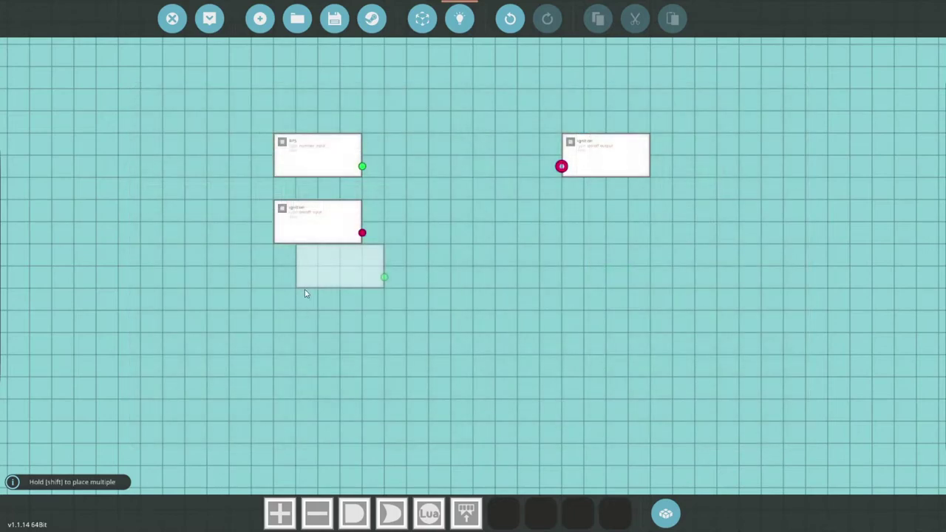
pyautogui.click(290, 298)
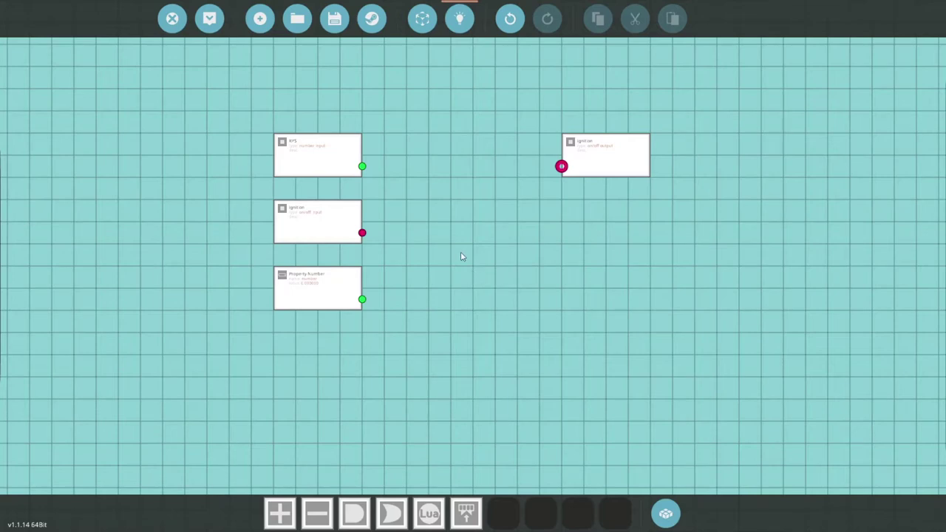
# Search the logic gates for "less" and place a Less Than gate between the RPS input and the ignition output
pyautogui.press('Tab')
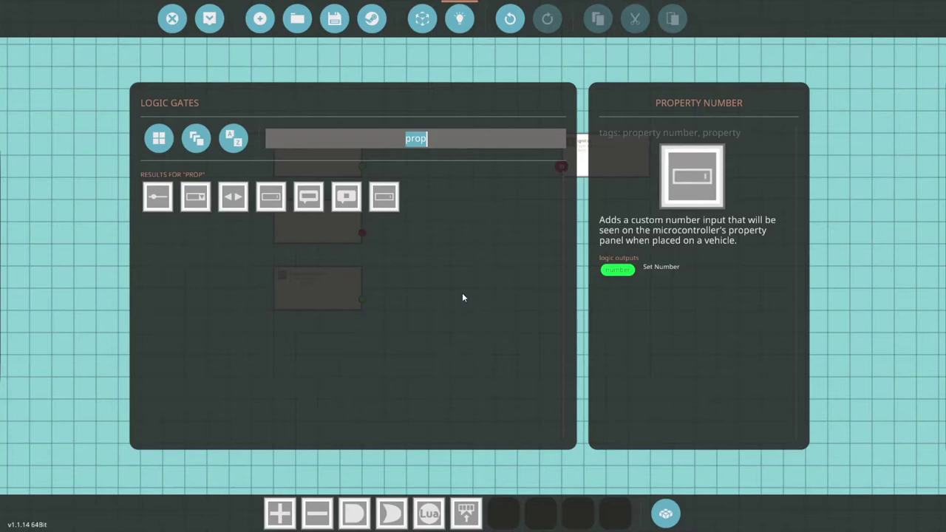
pyautogui.write('less')
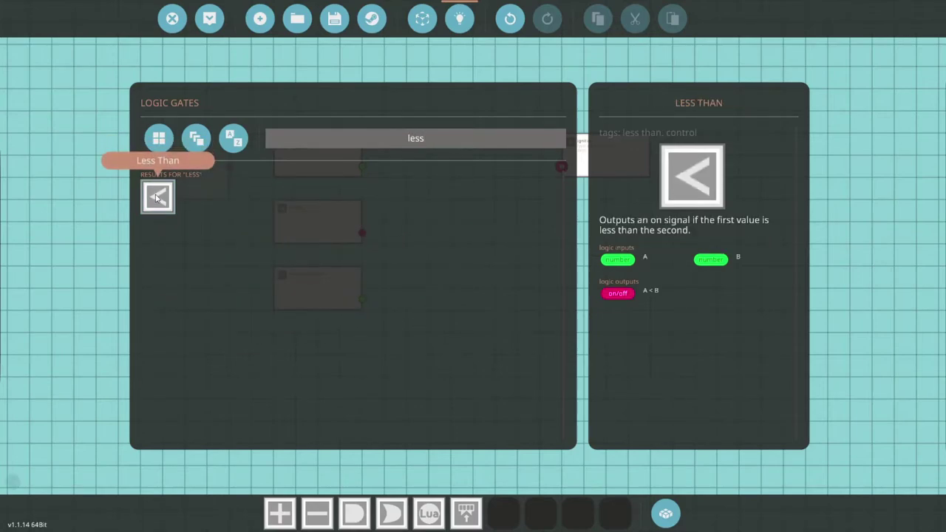
pyautogui.click(157, 196)
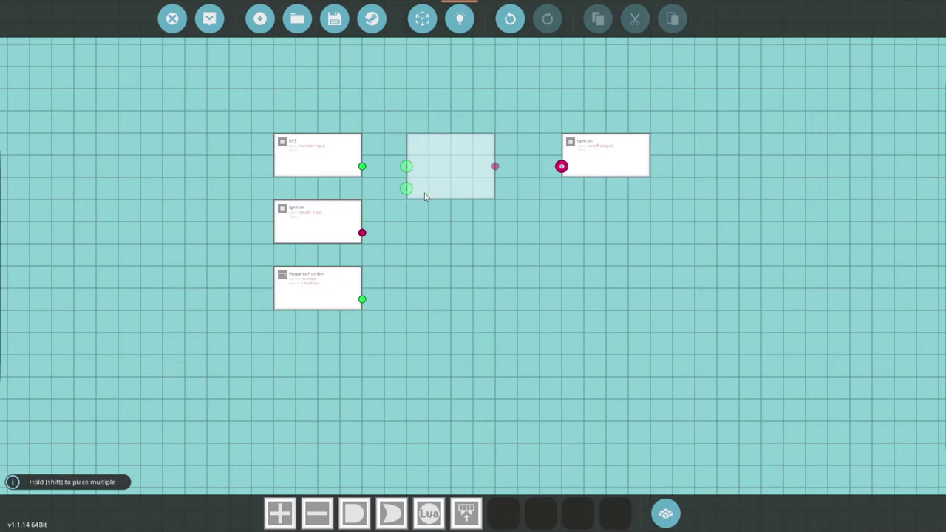
pyautogui.click(425, 195)
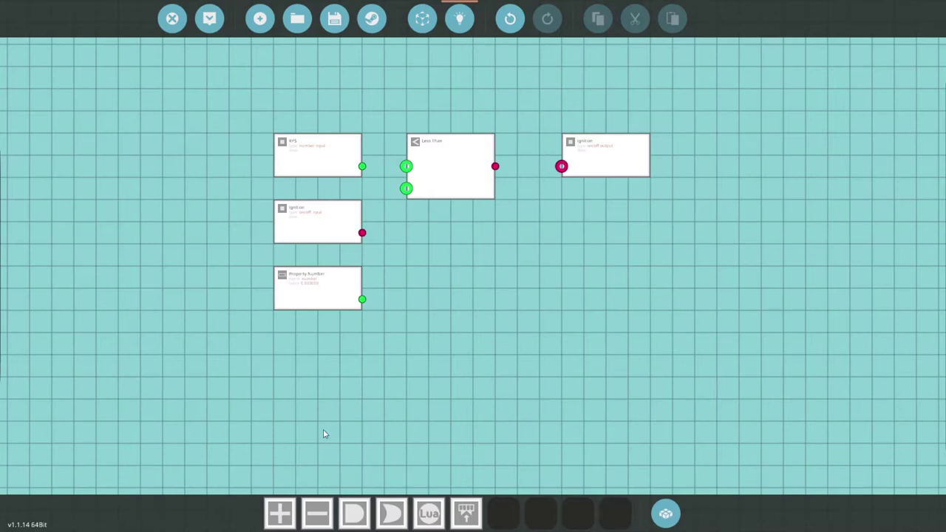
# Search the logic gates for "and" and place an AND gate just below the ignition output
pyautogui.press('space')
pyautogui.write('and')
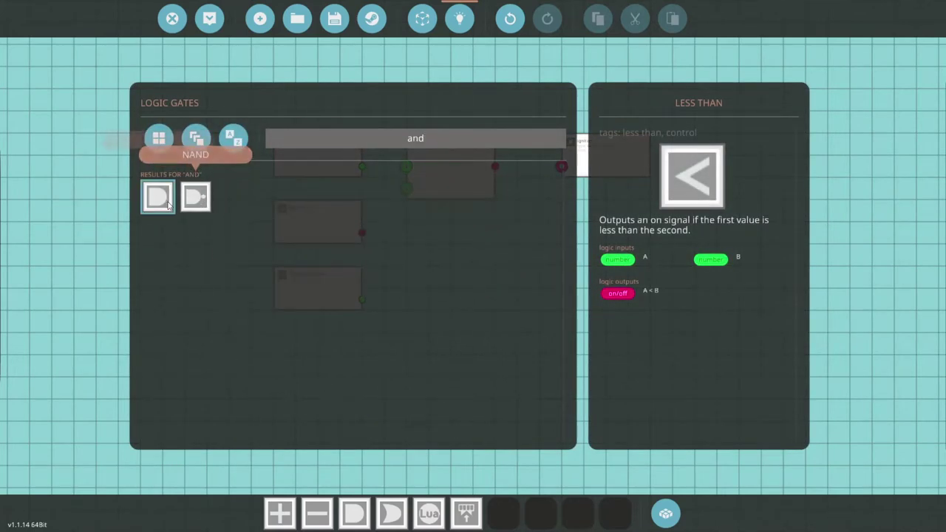
pyautogui.click(164, 199)
pyautogui.click(557, 253)
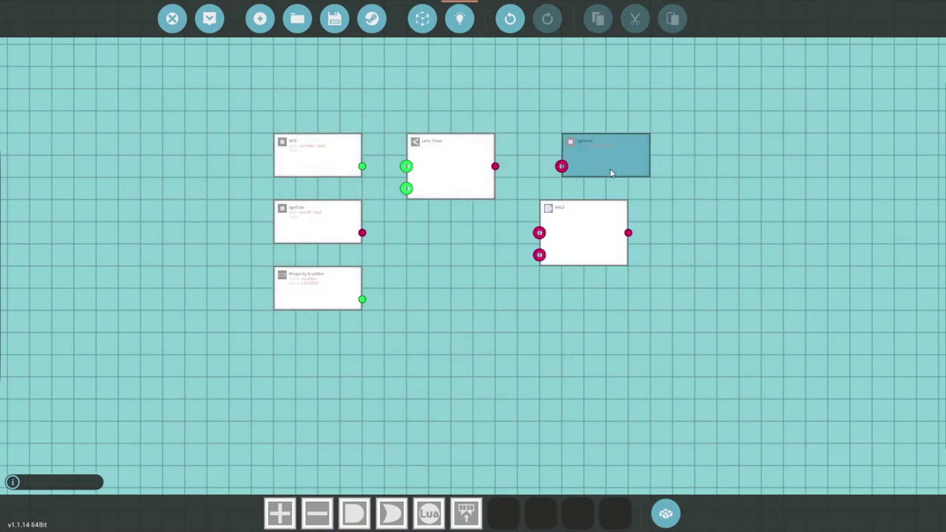
# Line up the AND gate and ignition output in Less Than's row, and wire Less Than through AND's first input to the ignition output
pyautogui.moveTo(610, 173); pyautogui.dragTo(743, 180)
pyautogui.moveTo(566, 238); pyautogui.dragTo(593, 187)
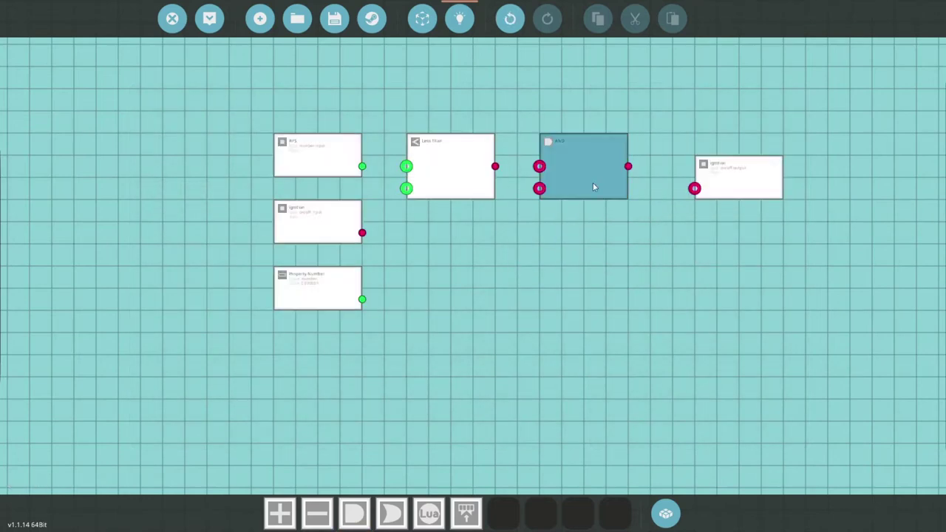
pyautogui.moveTo(733, 184); pyautogui.dragTo(718, 167)
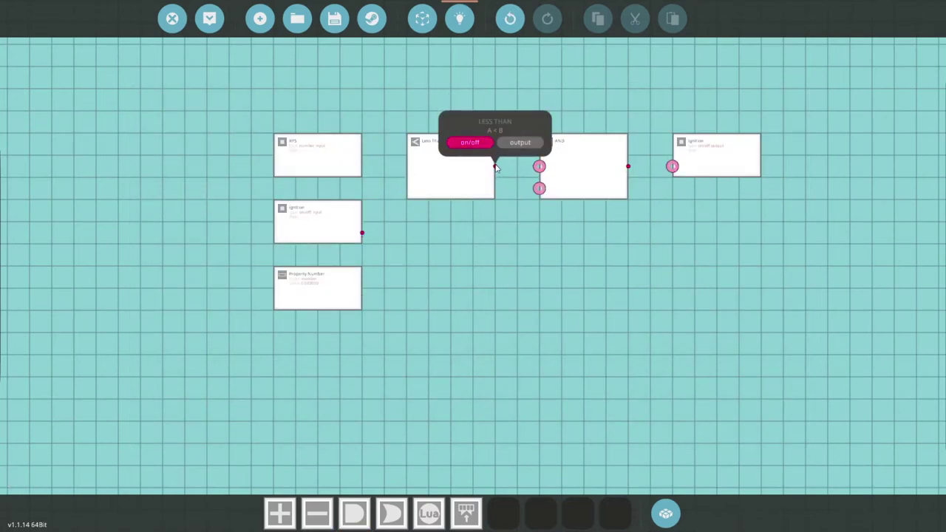
pyautogui.moveTo(495, 167); pyautogui.dragTo(539, 165)
pyautogui.moveTo(627, 165); pyautogui.dragTo(670, 166)
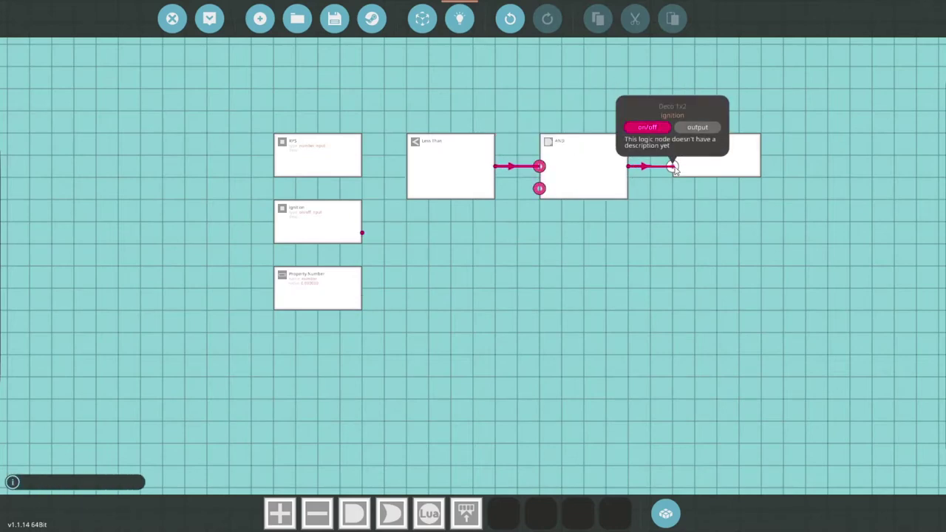
# Swap the ignition input and Property Number so that Property Number sits directly below the RPS input
pyautogui.moveTo(344, 217); pyautogui.dragTo(455, 305)
pyautogui.moveTo(331, 300); pyautogui.dragTo(331, 234)
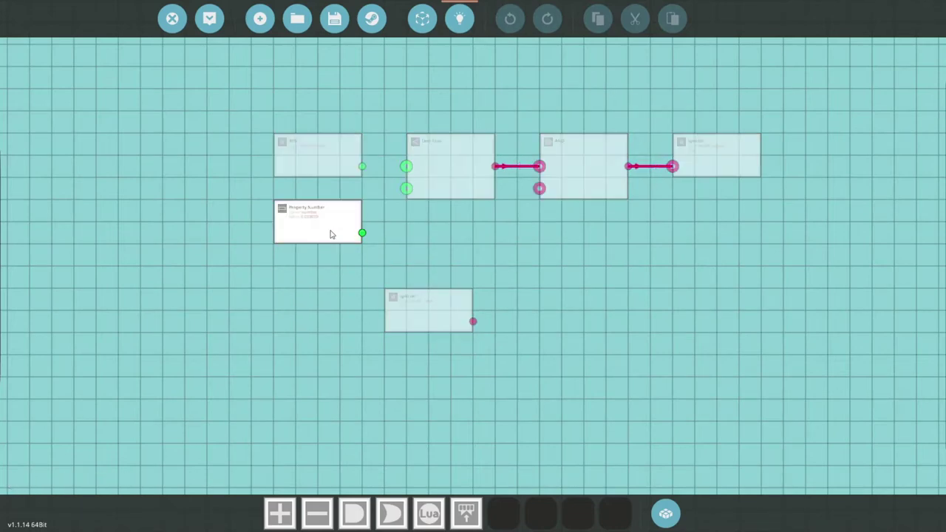
pyautogui.moveTo(440, 322); pyautogui.dragTo(323, 291)
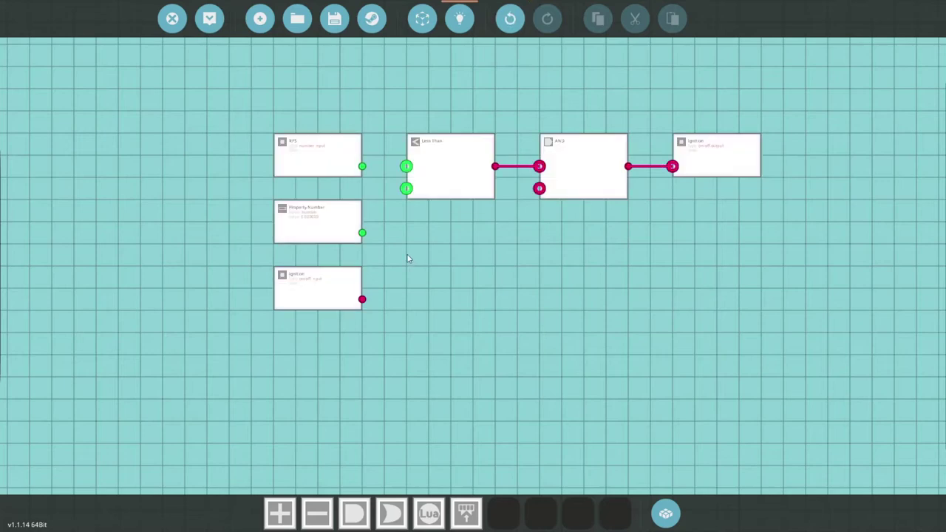
# Wire RPS and Property Number to the two Less Than inputs, and the ignition input to AND's second input
pyautogui.moveTo(362, 167); pyautogui.dragTo(405, 166)
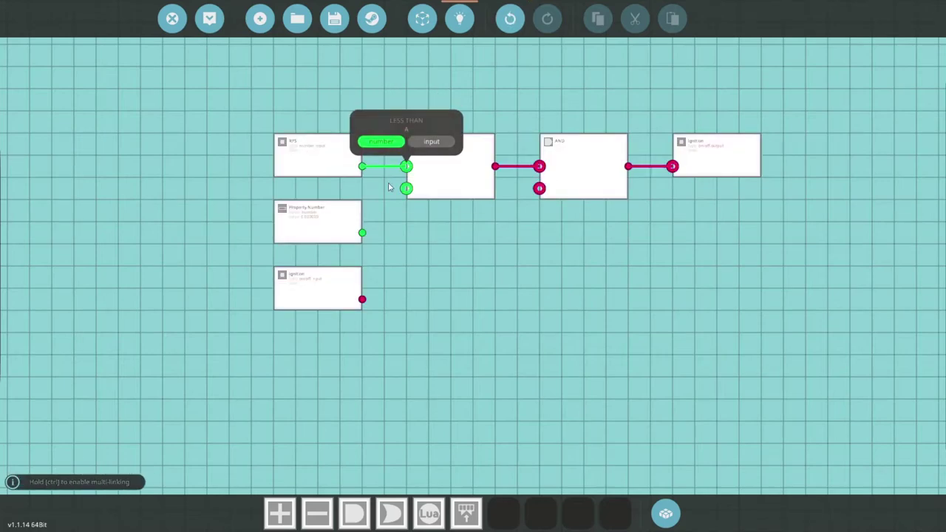
pyautogui.moveTo(362, 233); pyautogui.dragTo(407, 188)
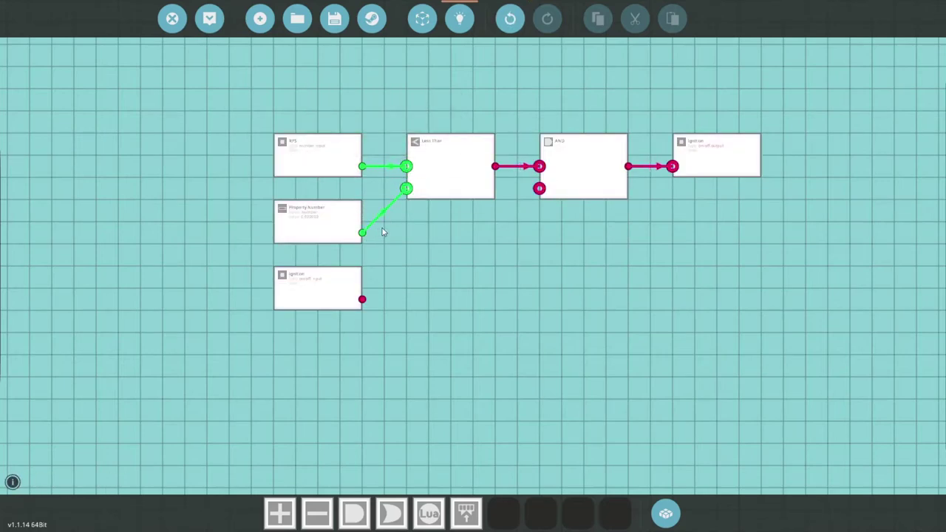
pyautogui.click(323, 228)
pyautogui.moveTo(362, 298); pyautogui.dragTo(539, 187)
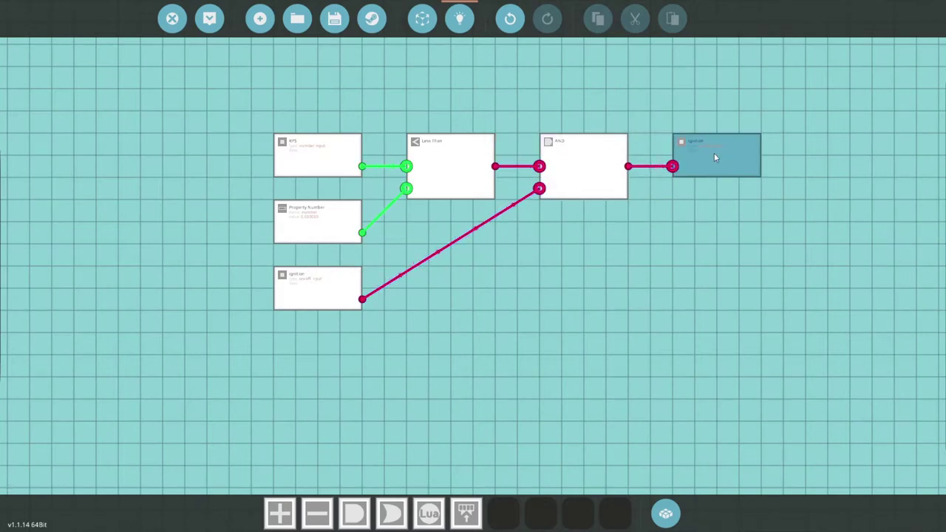
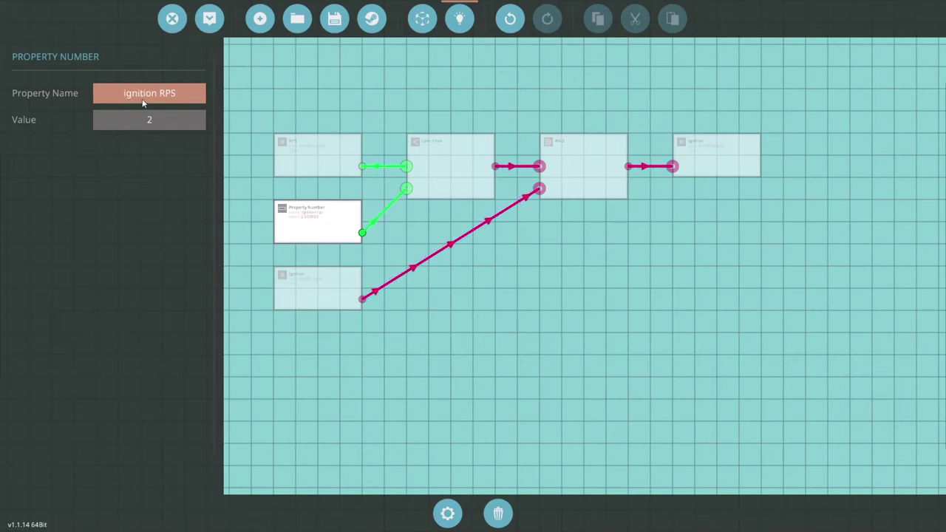
# Name the Property Number "ignition RPS" with value 2, and return to the vehicle editor with the Deco 1x2 selected
pyautogui.click(503, 260)
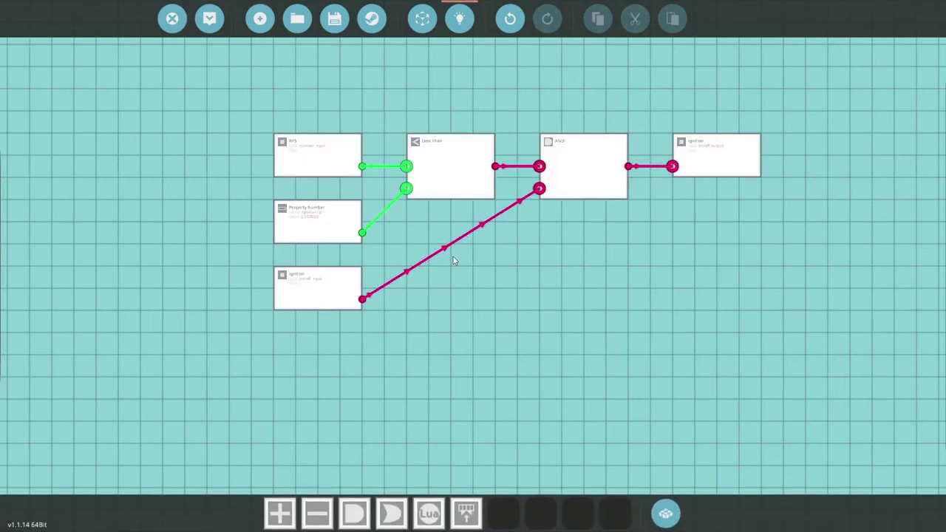
pyautogui.click(209, 24)
pyautogui.click(509, 365)
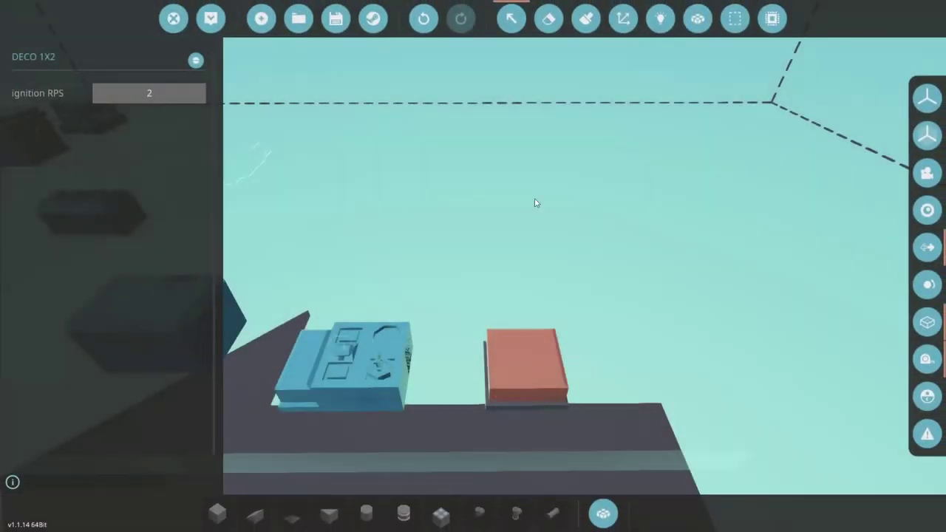
# Wire the key button to the microcontroller's ignition input and the radiator's Fan On/Off, and the microcontroller's ignition output to the engine's on/off input
pyautogui.click(660, 20)
pyautogui.press('s')
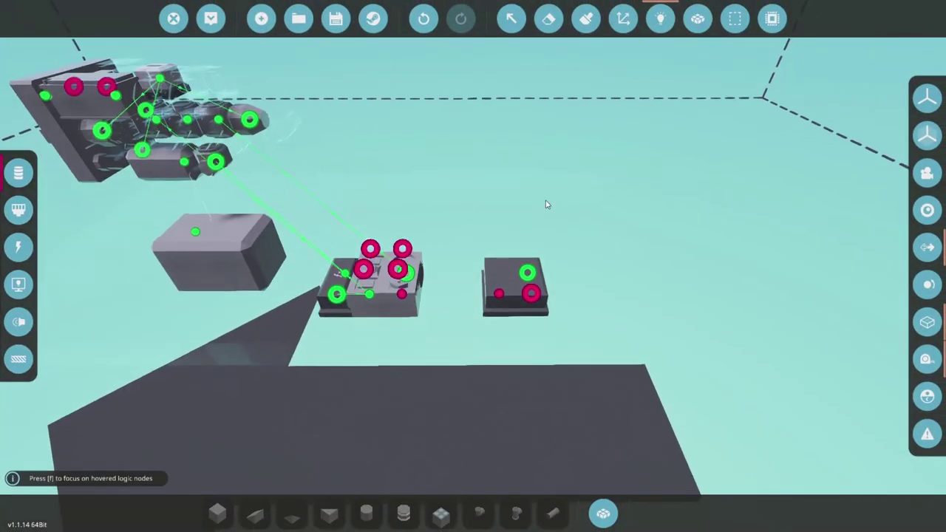
pyautogui.press('w')
pyautogui.moveTo(365, 308); pyautogui.dragTo(399, 157)
pyautogui.press('a')
pyautogui.press('w')
pyautogui.press('s')
pyautogui.press('d')
pyautogui.moveTo(690, 417); pyautogui.dragTo(317, 181)
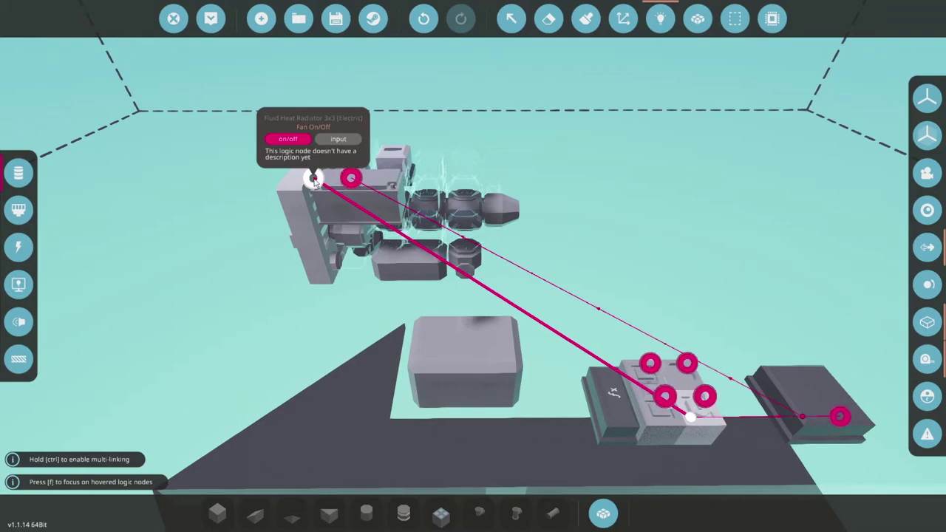
pyautogui.click(314, 181)
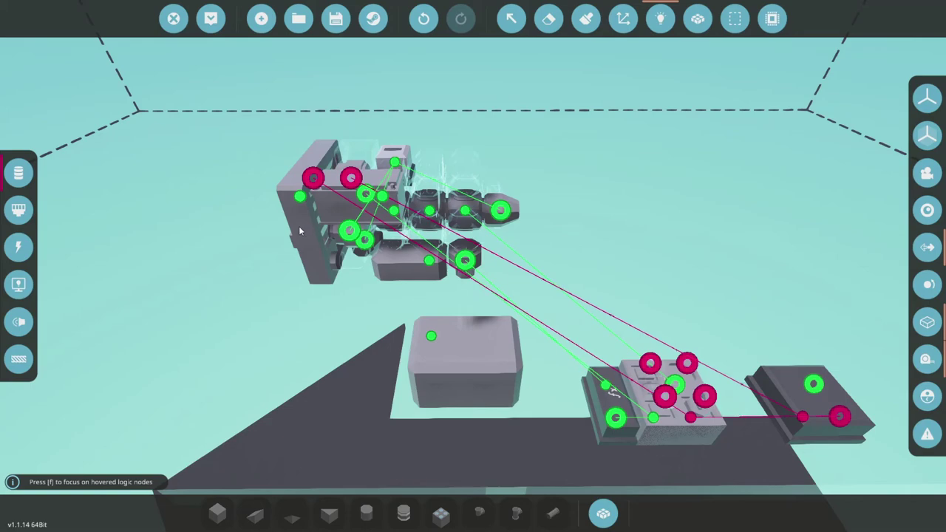
# Wire the microcontroller's RPS input to the engine's number output
pyautogui.press('d')
pyautogui.press('s')
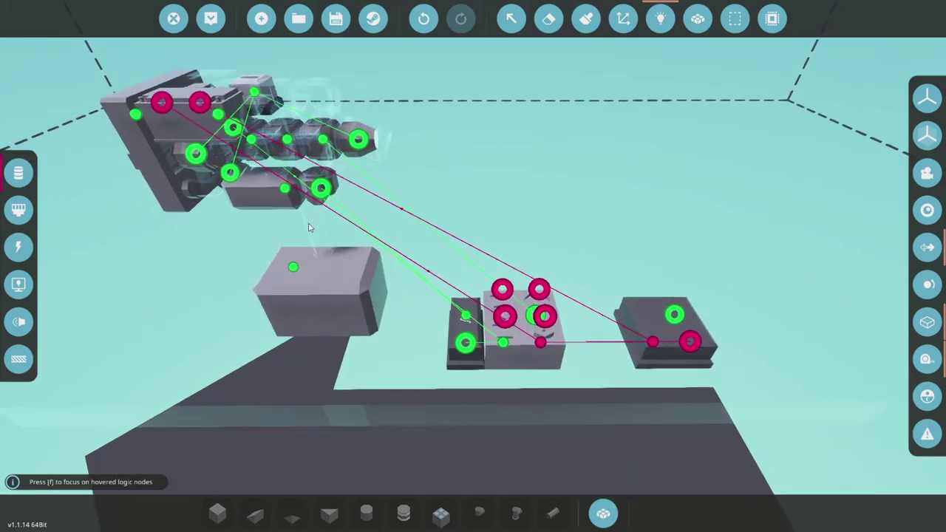
pyautogui.press('d')
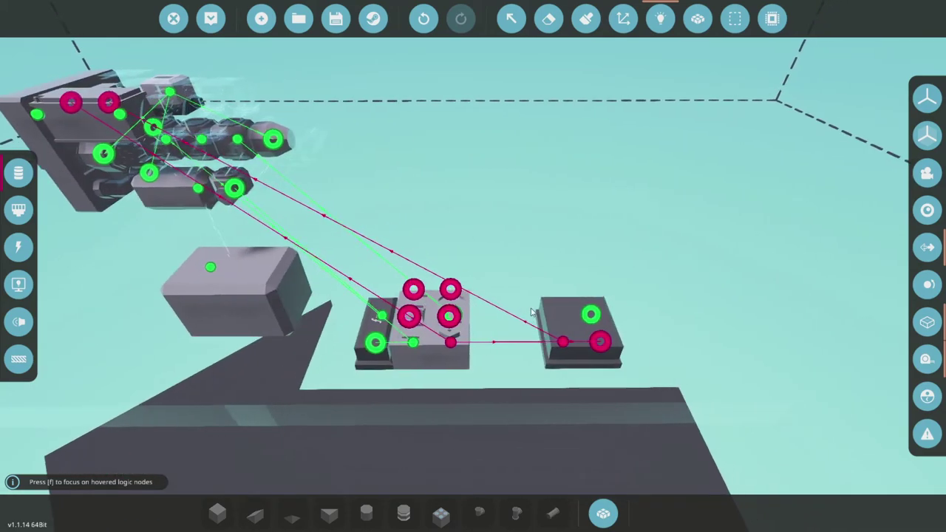
pyautogui.moveTo(590, 314); pyautogui.dragTo(238, 141)
# Connect the electric nodes of the alternator and other engine parts, and power the three control panel components including the throttle lever
pyautogui.click(18, 246)
pyautogui.press('a')
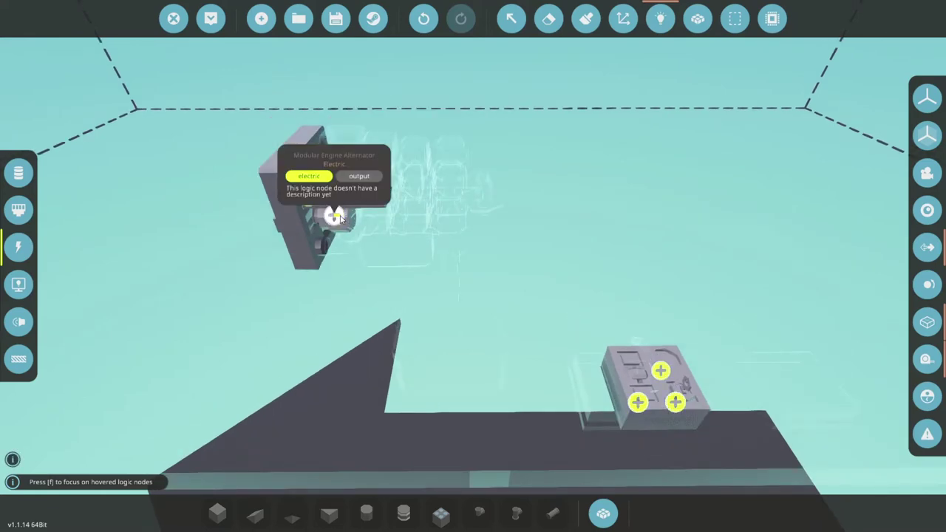
pyautogui.moveTo(336, 215); pyautogui.dragTo(487, 324)
pyautogui.moveTo(420, 341); pyautogui.dragTo(526, 302)
pyautogui.scroll(-2, 525, 302)
pyautogui.press('s')
pyautogui.press('d')
pyautogui.scroll(1, 519, 302)
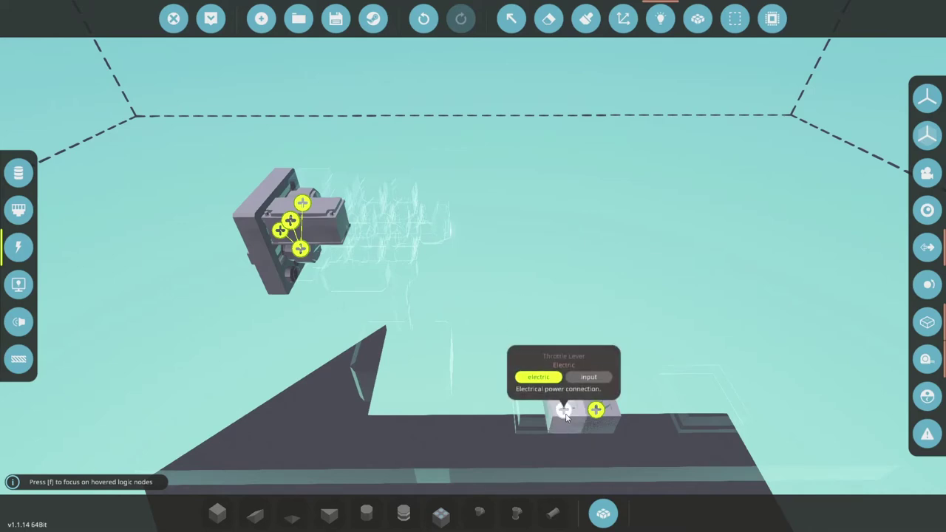
pyautogui.moveTo(290, 220); pyautogui.dragTo(492, 273)
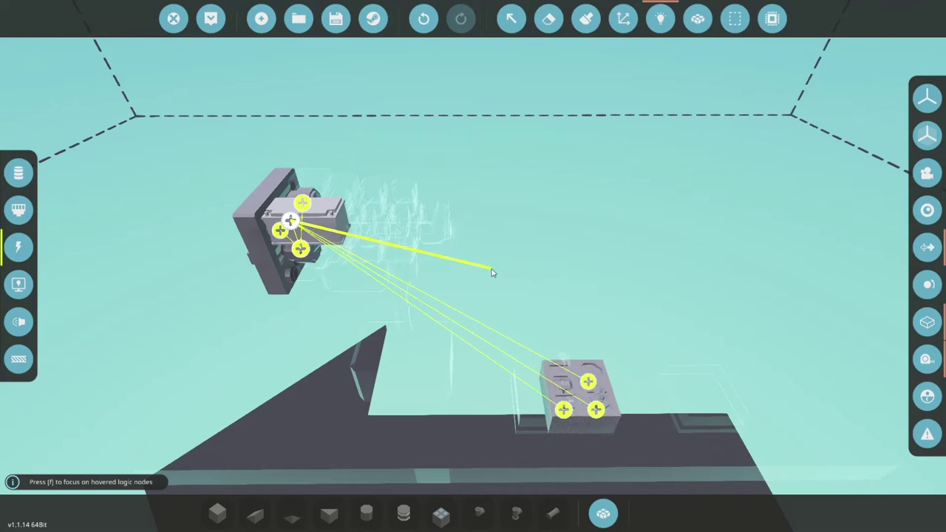
# Spawn the vehicle and start the engine at its control panel with the throttle lever at 0.08 and the key button on
pyautogui.click(210, 18)
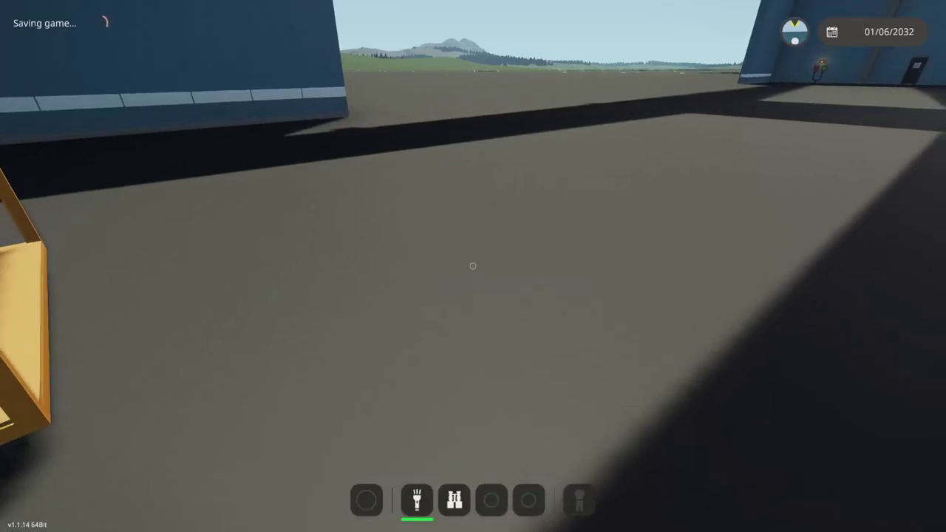
pyautogui.press('w')
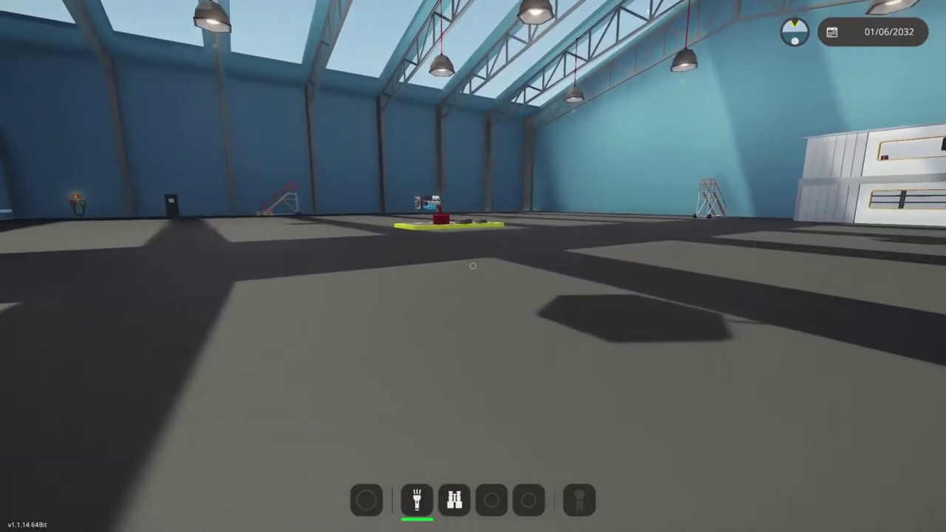
pyautogui.press('w')
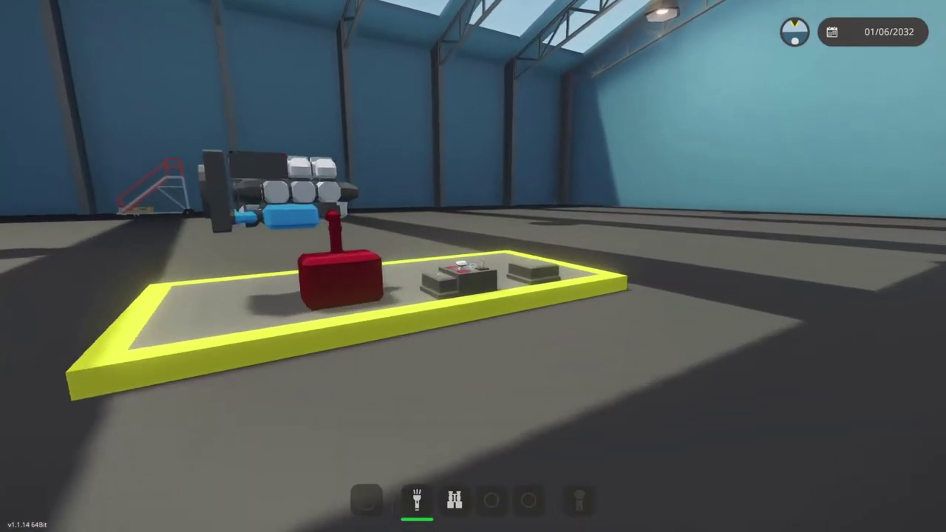
pyautogui.press('a')
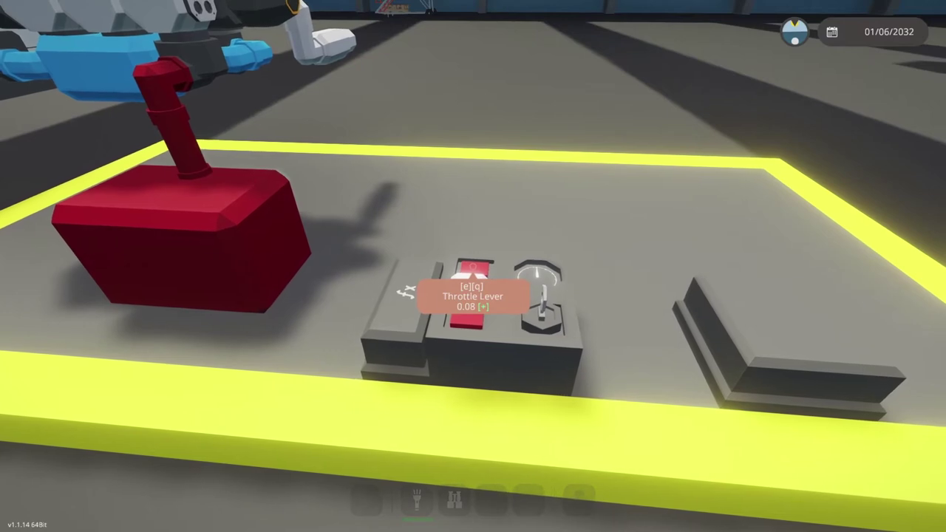
pyautogui.press('q')
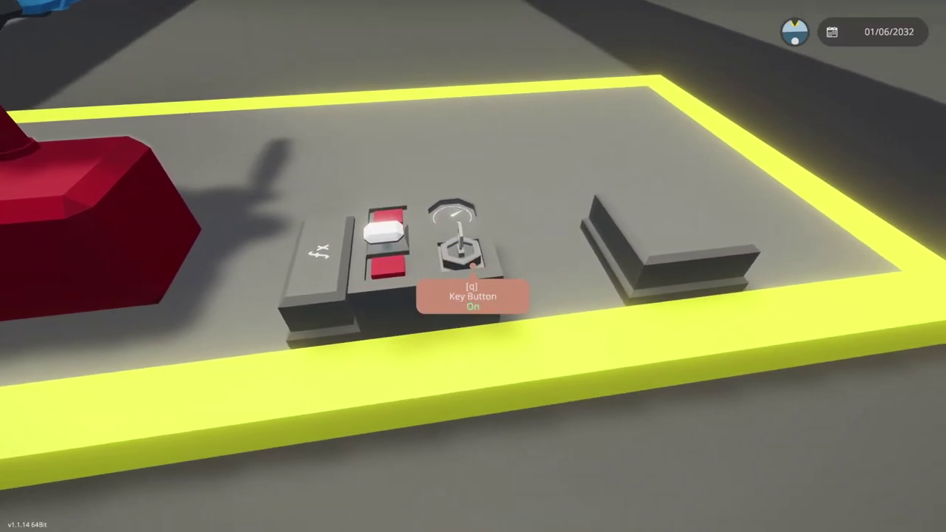
pyautogui.press('s')
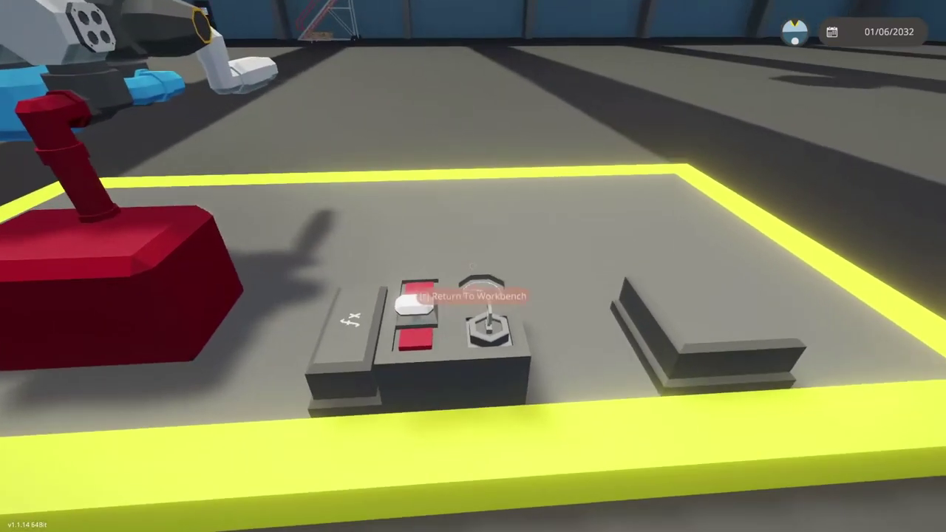
# Check the dial while trying the throttle lever, and return to the workbench
pyautogui.moveTo(473, 266)
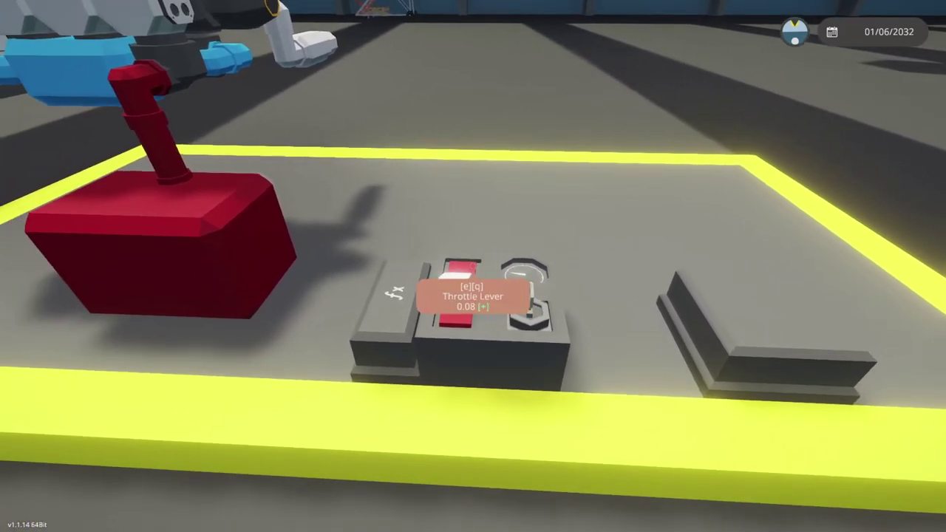
pyautogui.moveTo(473, 266); pyautogui.dragTo(473, 260)
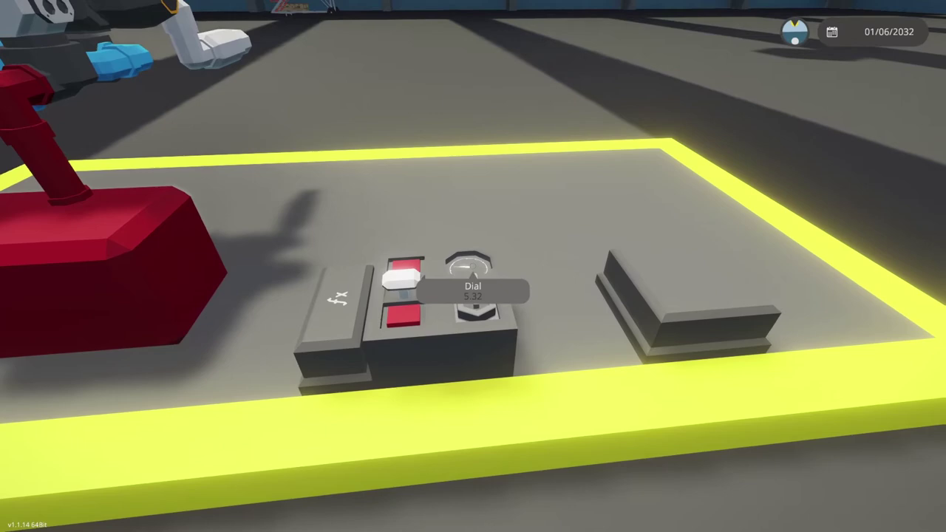
pyautogui.press('e')
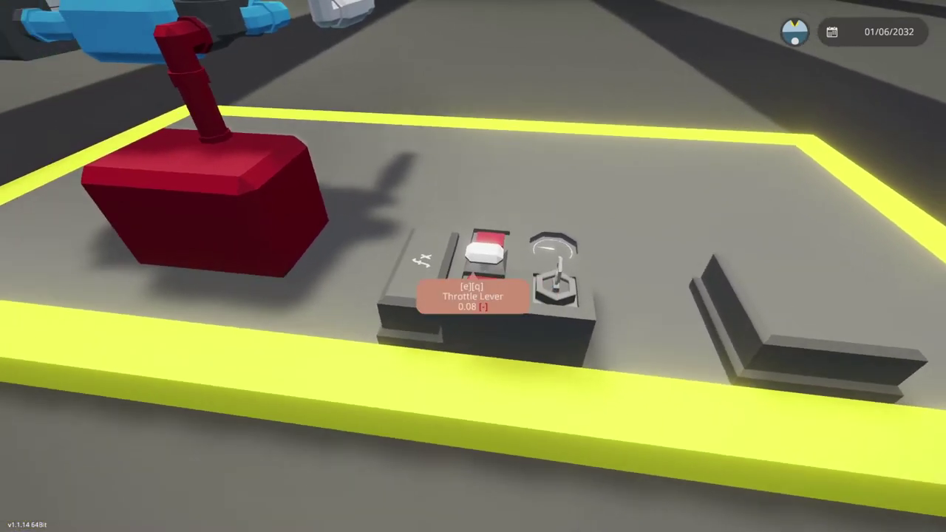
pyautogui.press('e')
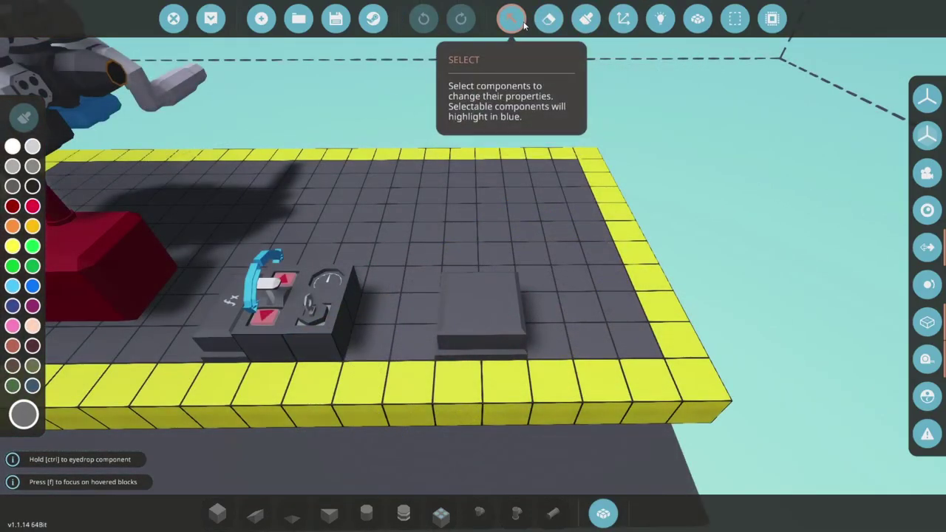
# Open the Deco 1x2 microcontroller for editing and extend its length to three grid cells
pyautogui.click(516, 22)
pyautogui.click(467, 320)
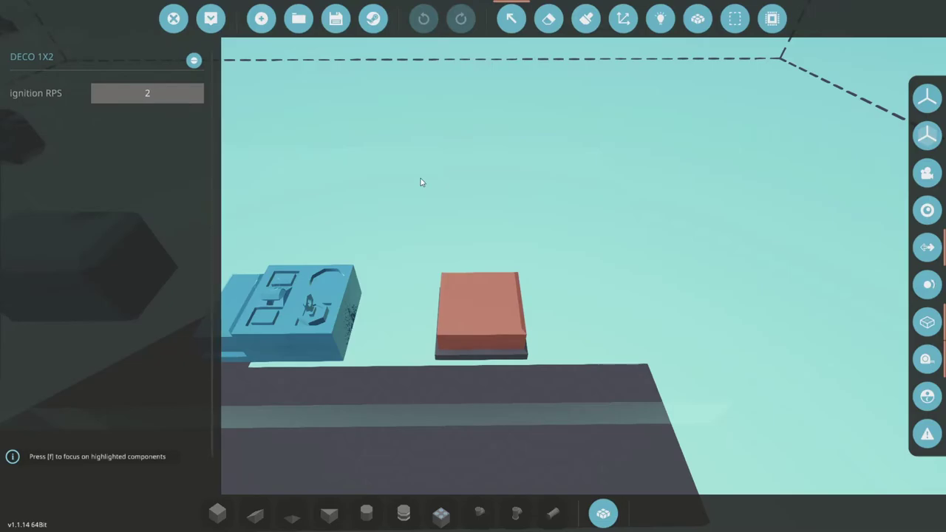
pyautogui.click(196, 62)
pyautogui.click(517, 351)
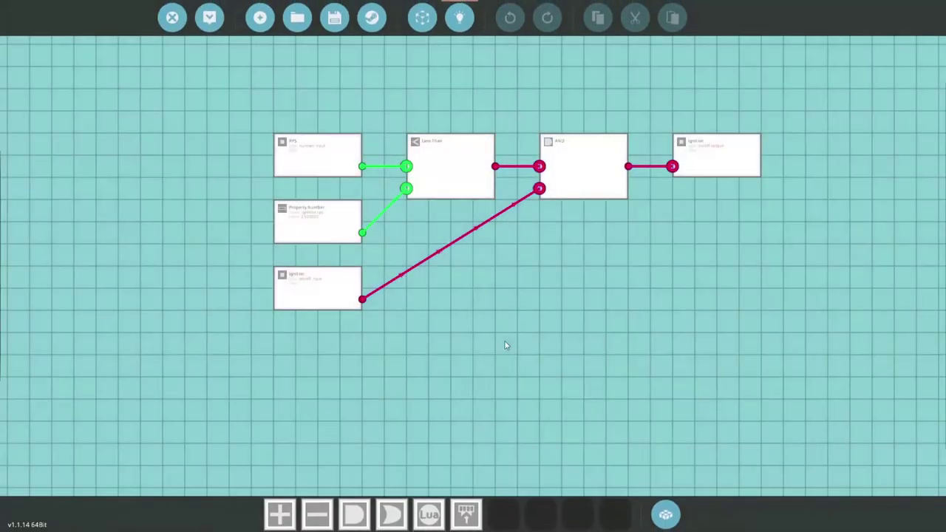
pyautogui.click(422, 18)
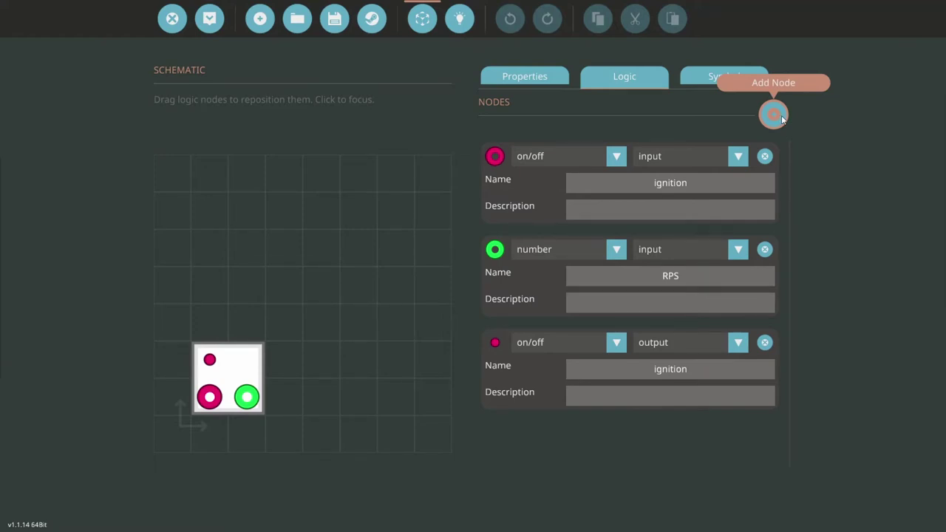
pyautogui.click(547, 80)
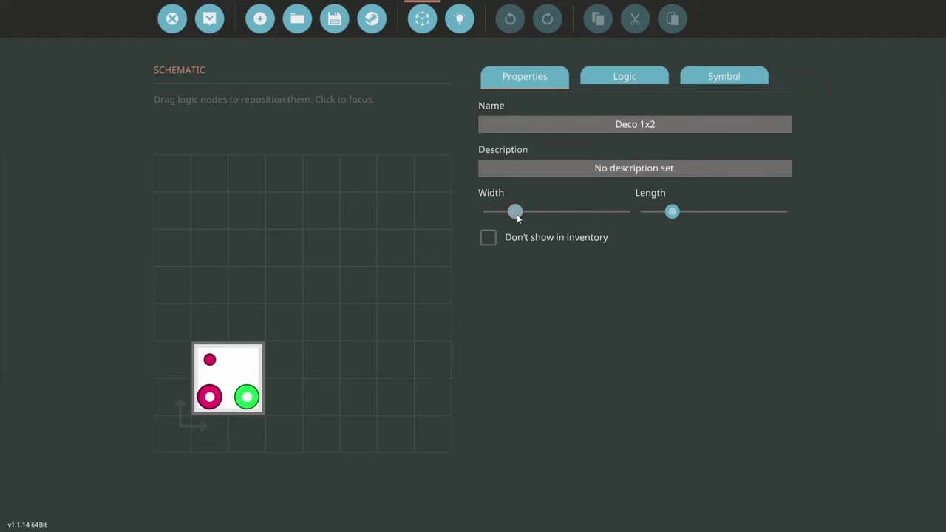
pyautogui.moveTo(517, 212); pyautogui.dragTo(524, 212)
pyautogui.moveTo(681, 211); pyautogui.dragTo(687, 212)
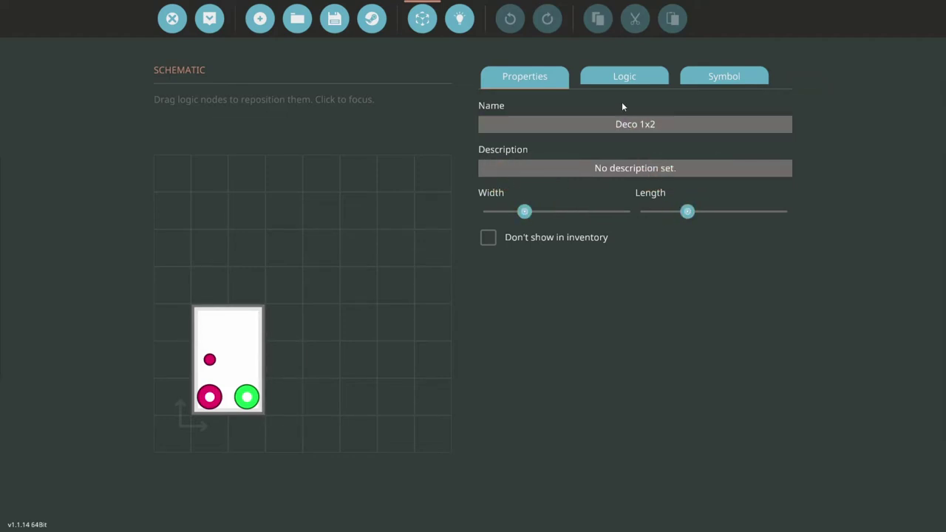
# Add two nodes to the microcontroller, one as a number input and the other as a number output
pyautogui.click(620, 81)
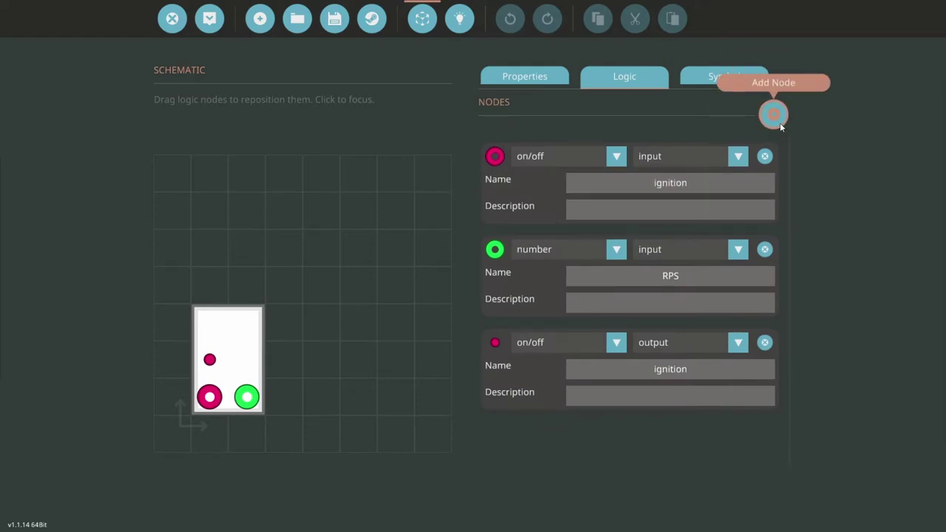
pyautogui.click(774, 114)
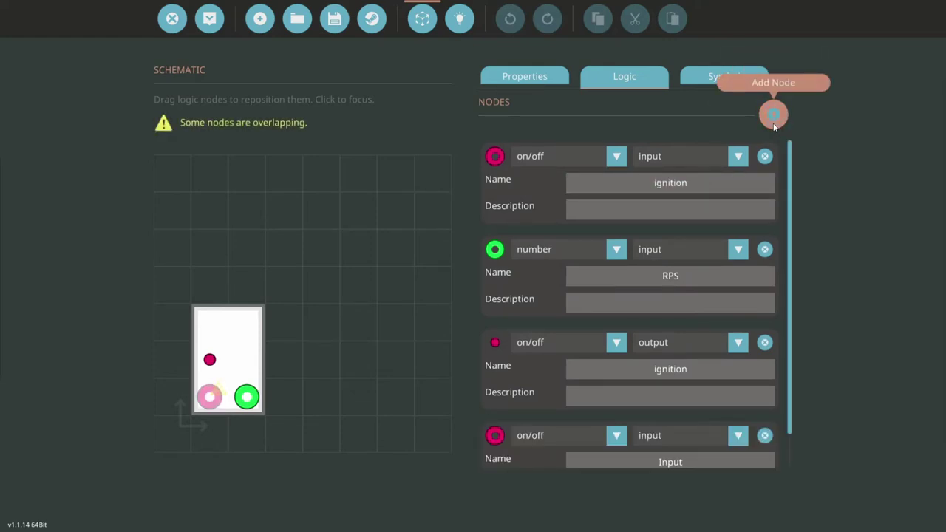
pyautogui.click(774, 114)
pyautogui.scroll(-3, 624, 287)
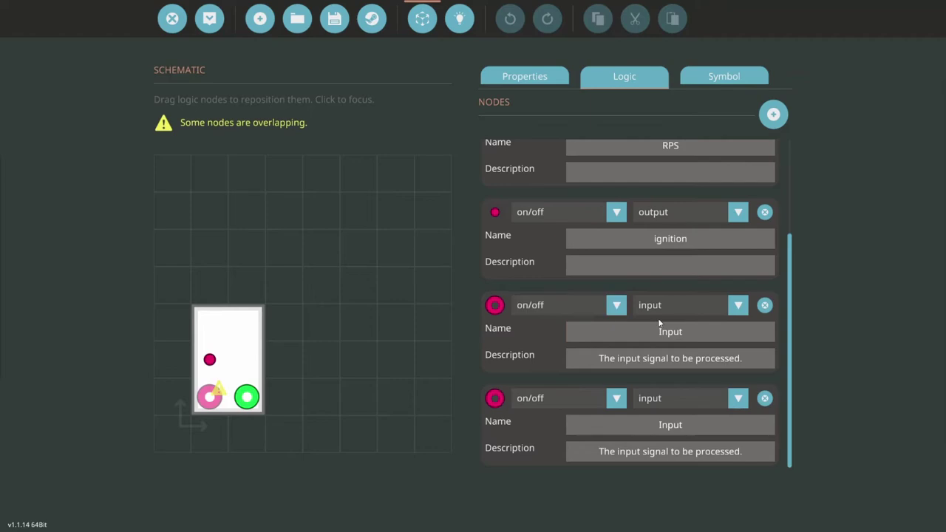
pyautogui.click(597, 306)
pyautogui.click(556, 342)
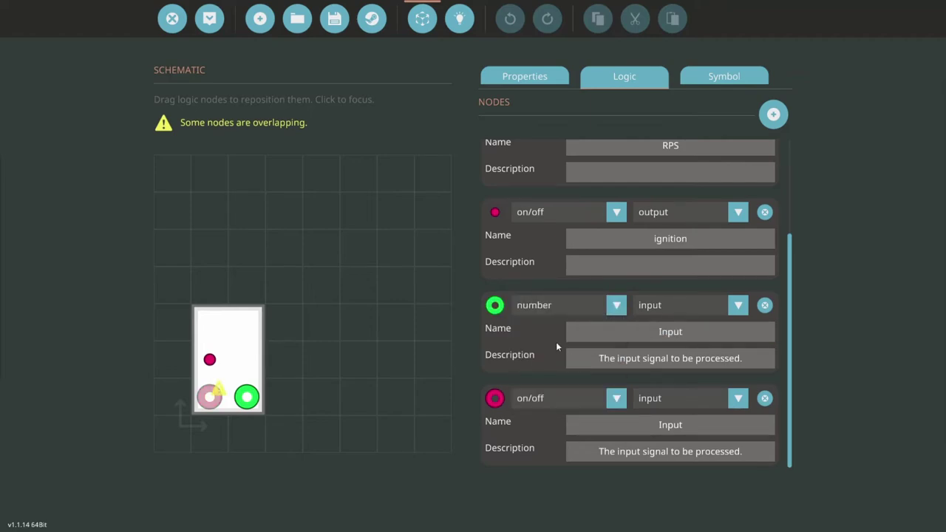
pyautogui.click(552, 397)
pyautogui.click(564, 437)
pyautogui.click(649, 399)
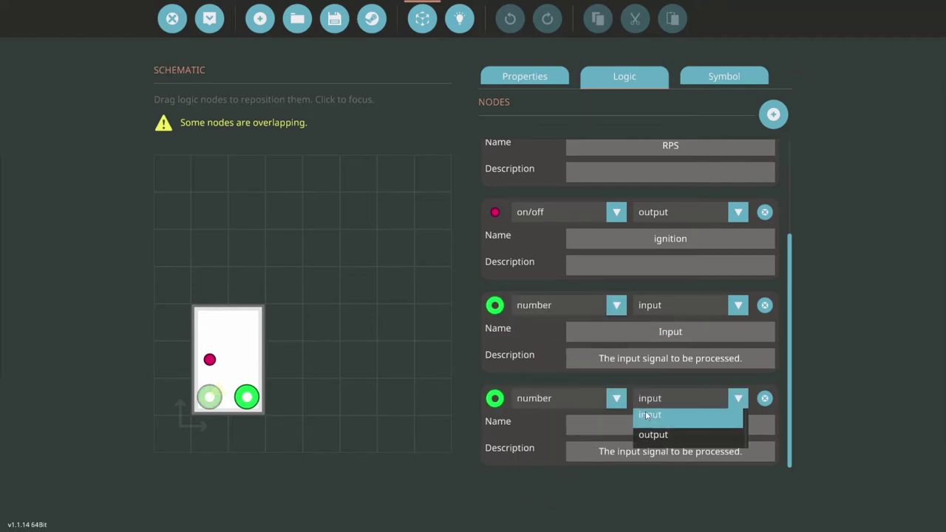
pyautogui.click(695, 435)
# Clear the descriptions of the two new number nodes and name both of them "throttle"
pyautogui.press('Delete')
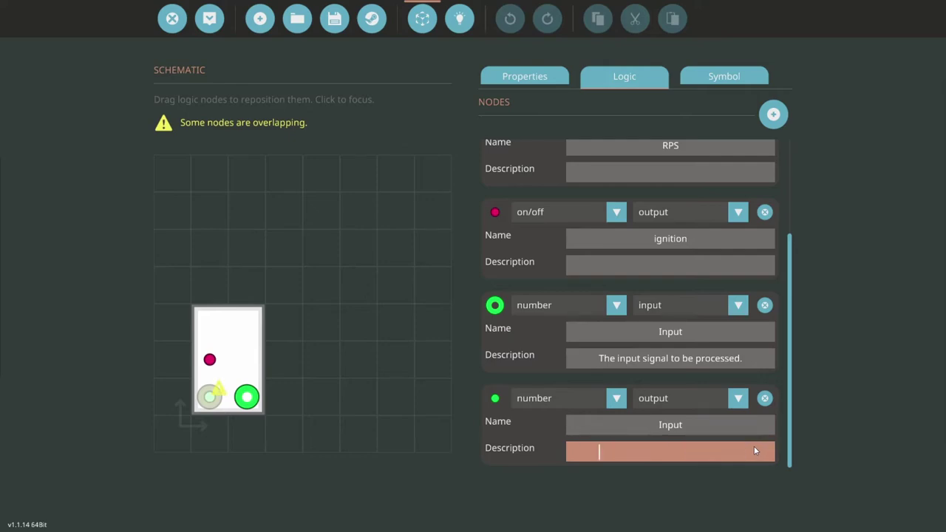
pyautogui.click(713, 431)
pyautogui.press('Delete')
pyautogui.click(754, 362)
pyautogui.hotkey('ctrl', 'a')
pyautogui.press('BackSpace')
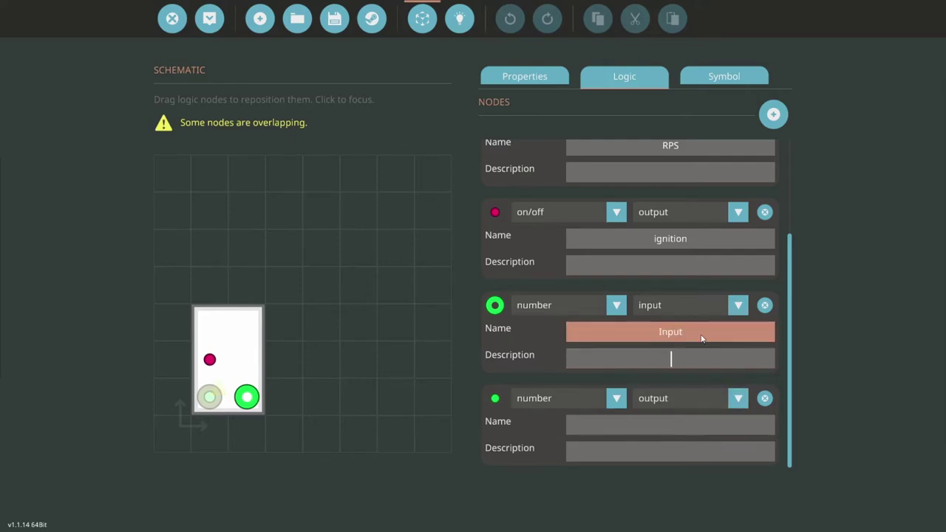
pyautogui.write('throttle')
pyautogui.moveTo(714, 334); pyautogui.dragTo(621, 332)
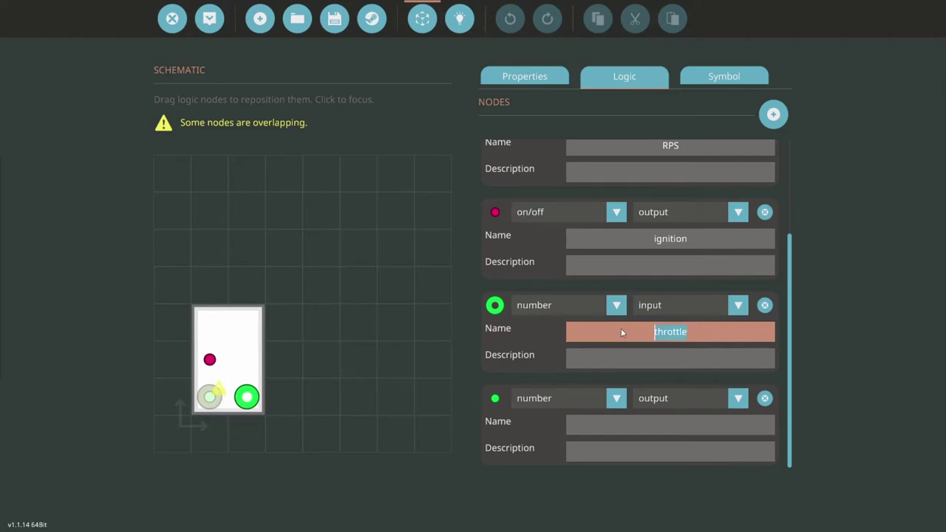
pyautogui.hotkey('ctrl', 'c')
pyautogui.click(728, 432)
pyautogui.hotkey('ctrl', 'v')
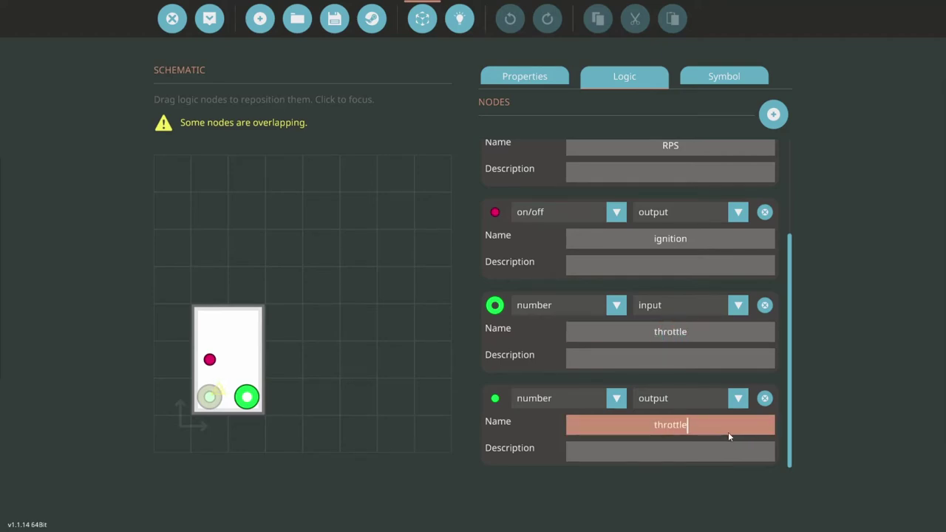
# Place the throttle input in the schematic's upper-right cell and the throttle output in its upper-left cell, and return to the logic diagram
pyautogui.moveTo(213, 399)
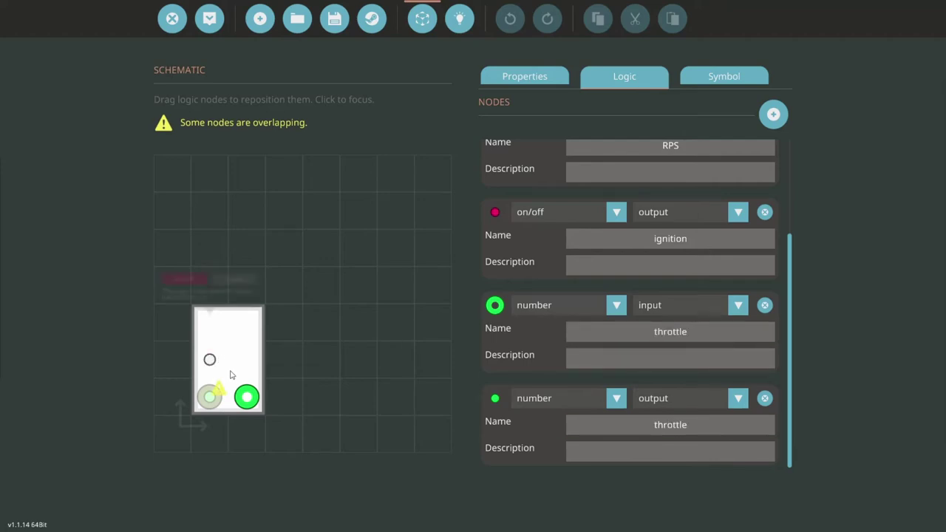
pyautogui.moveTo(211, 395); pyautogui.dragTo(237, 334)
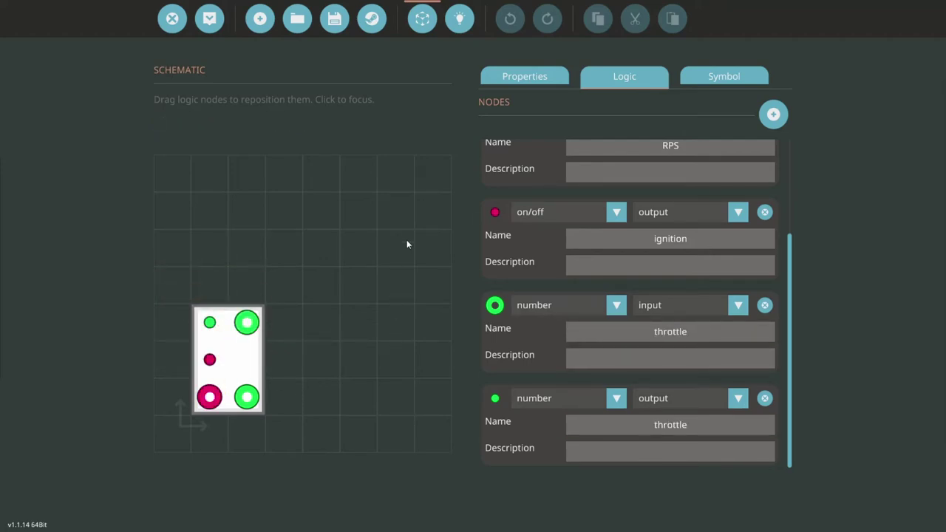
pyautogui.click(459, 19)
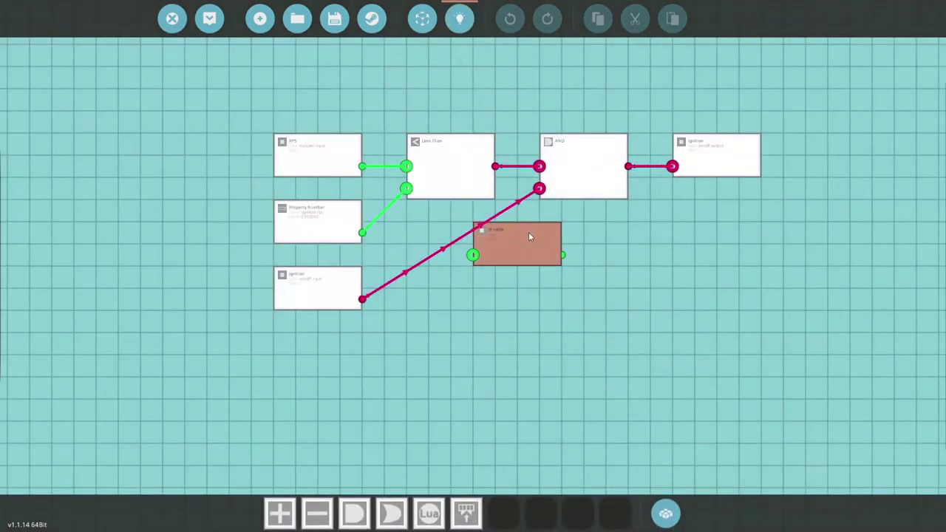
# Arrange the throttle input node below the ignition input and the throttle output node below the ignition output
pyautogui.moveTo(528, 236); pyautogui.dragTo(322, 343)
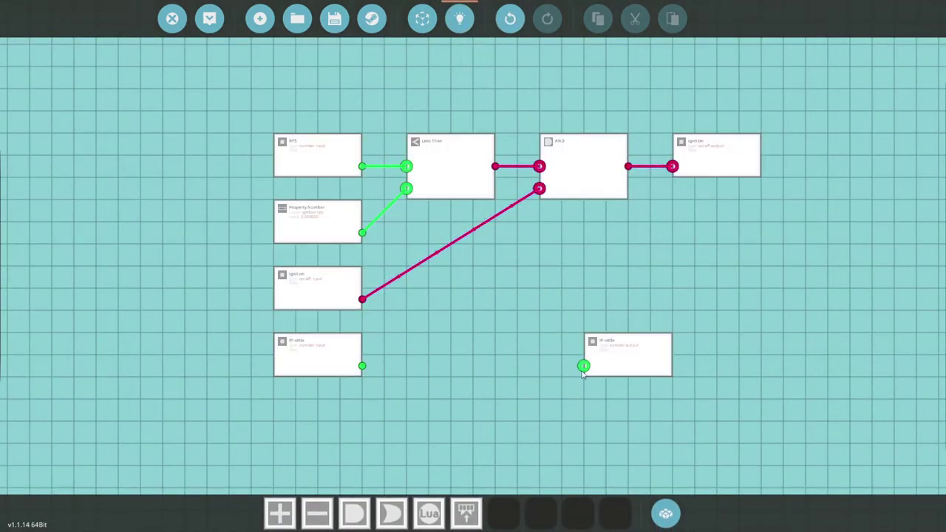
pyautogui.moveTo(638, 356); pyautogui.dragTo(732, 362)
pyautogui.moveTo(529, 330); pyautogui.dragTo(522, 256)
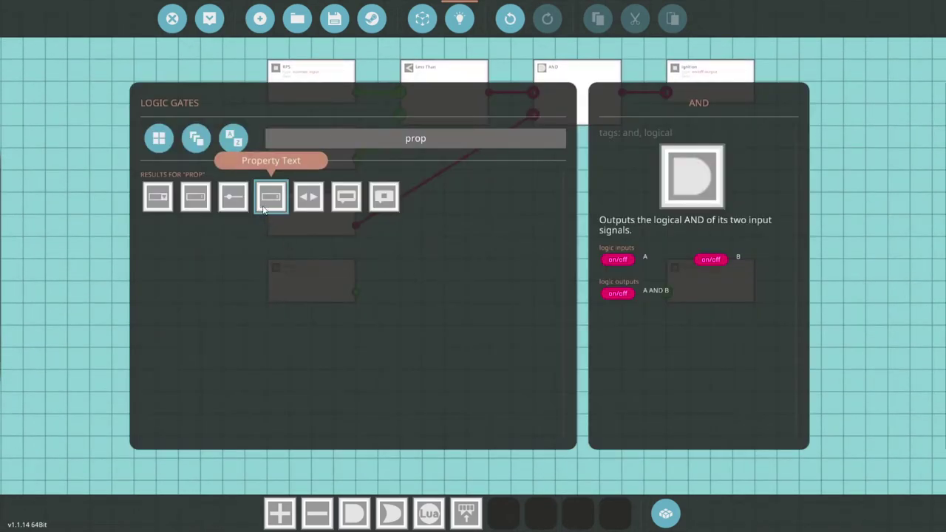
# Add a Property Number gate below the throttle input, name it "idle RPS" and set its value to 4
pyautogui.click(245, 198)
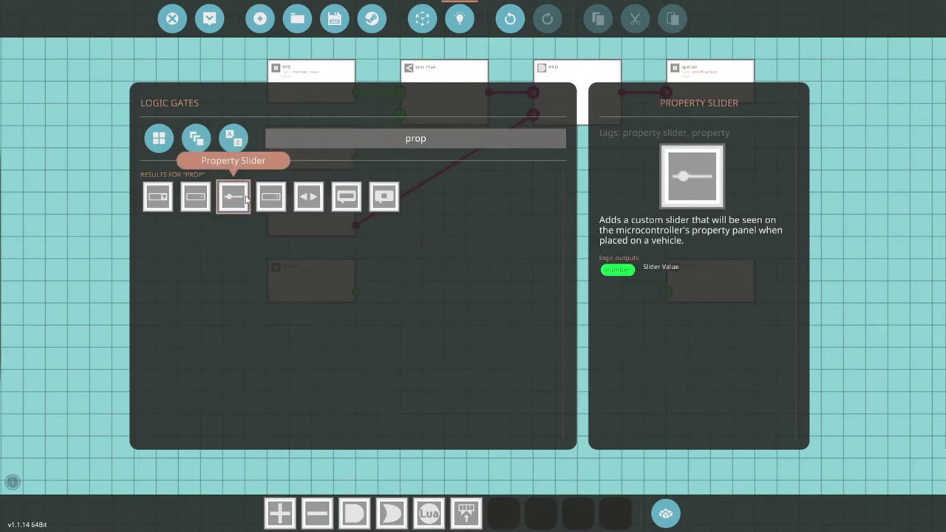
pyautogui.click(196, 196)
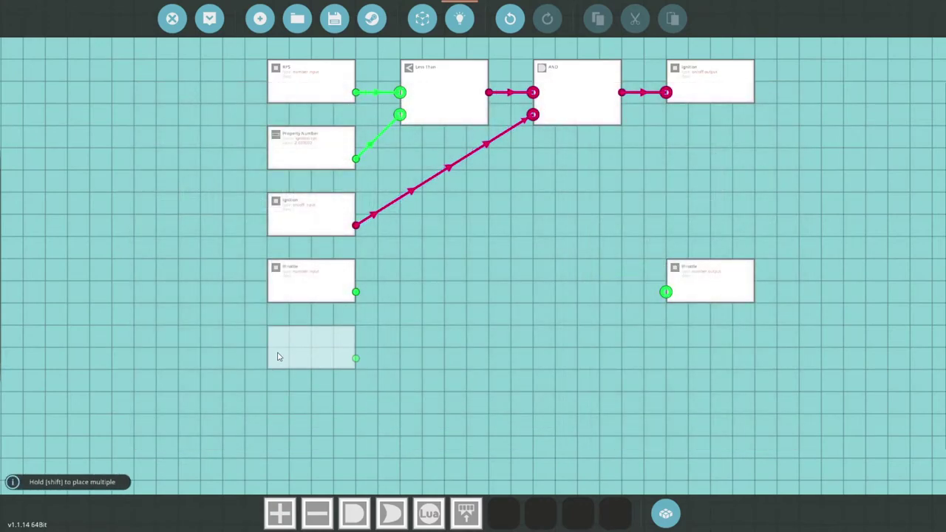
pyautogui.click(279, 355)
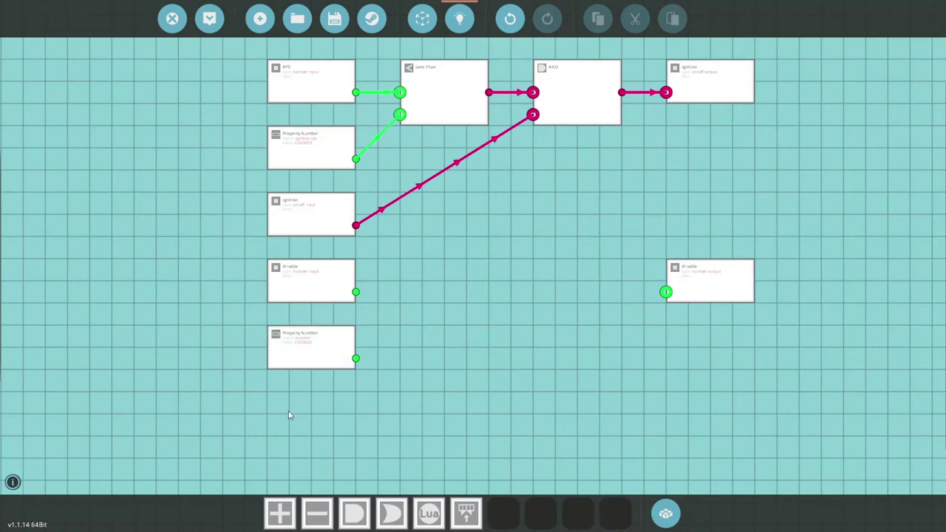
pyautogui.click(289, 353)
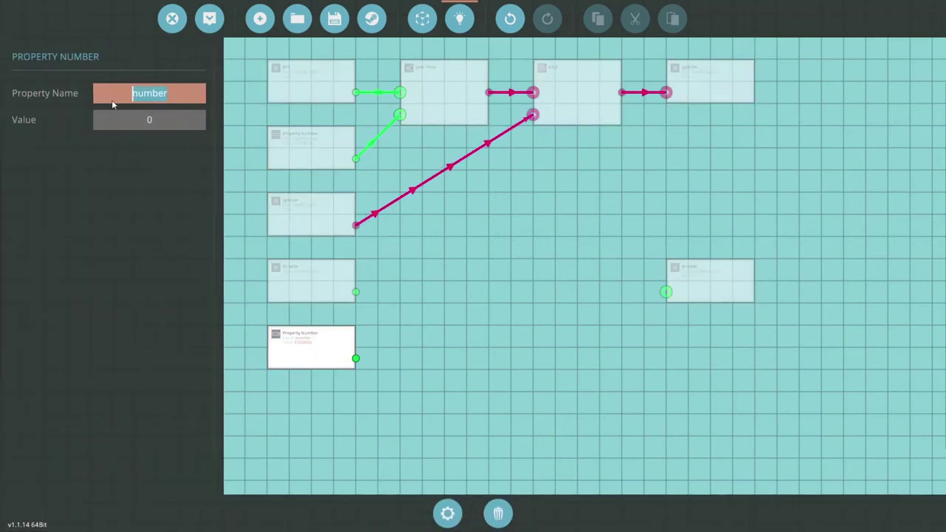
pyautogui.write('idle RPS')
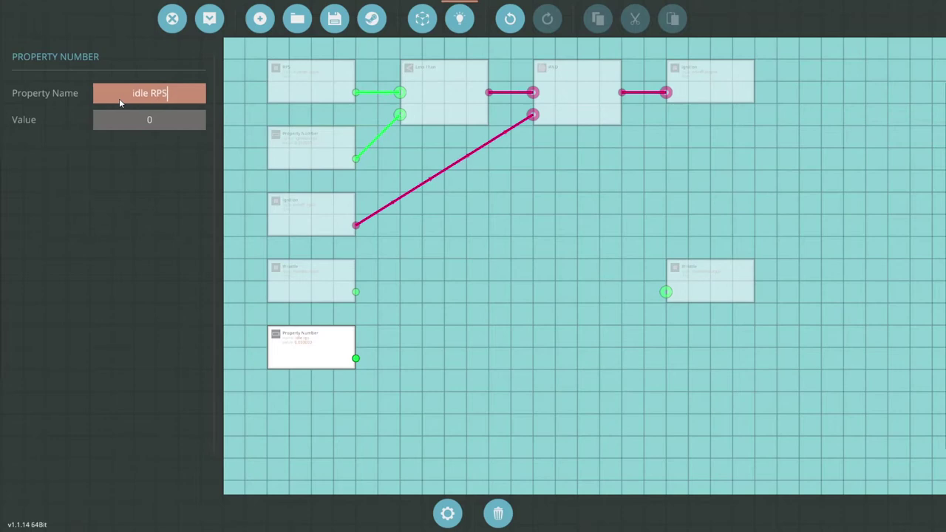
pyautogui.press('Return')
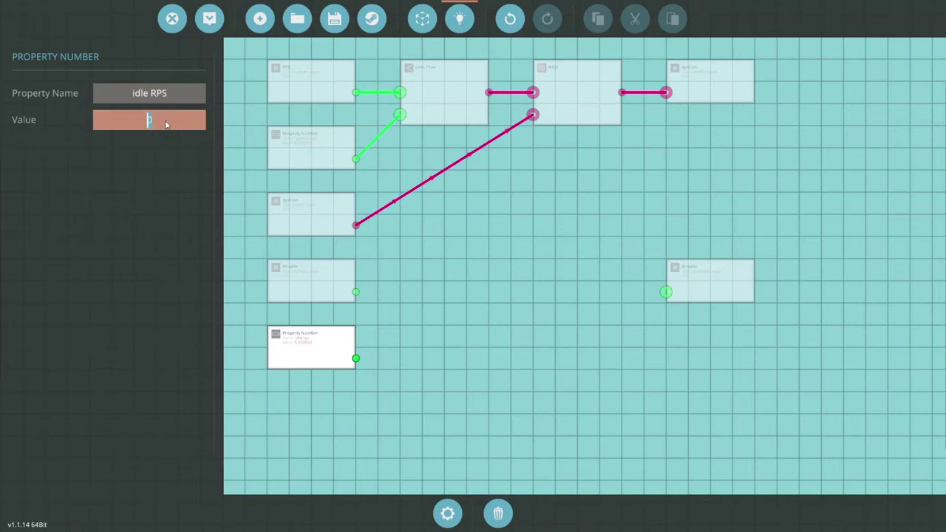
pyautogui.write('4')
pyautogui.click(489, 237)
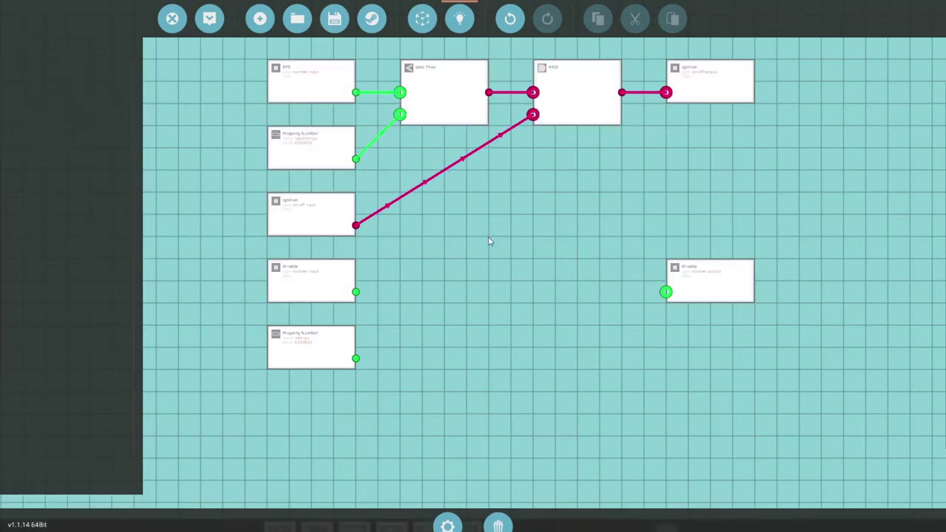
# Add a second Less Than gate and wire RPS to its first input and the idle RPS number to its second
pyautogui.press('Tab')
pyautogui.write('less')
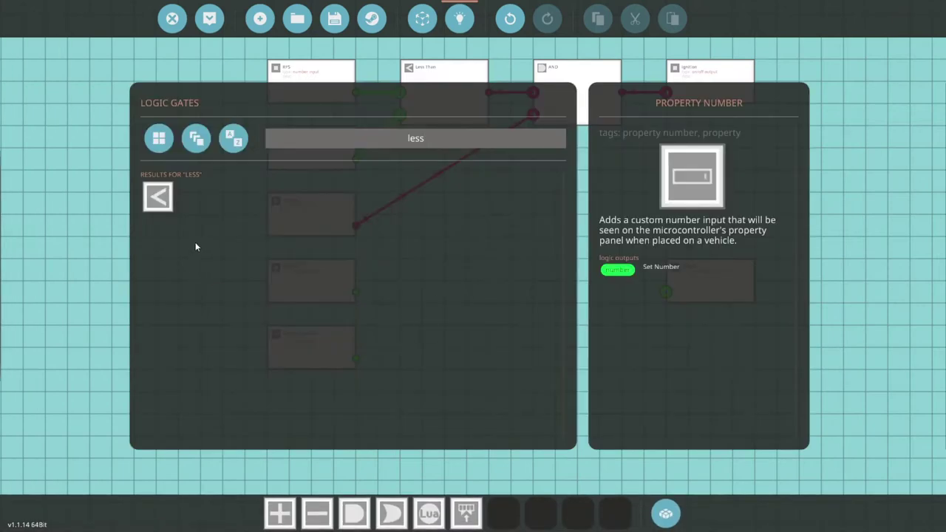
pyautogui.click(157, 197)
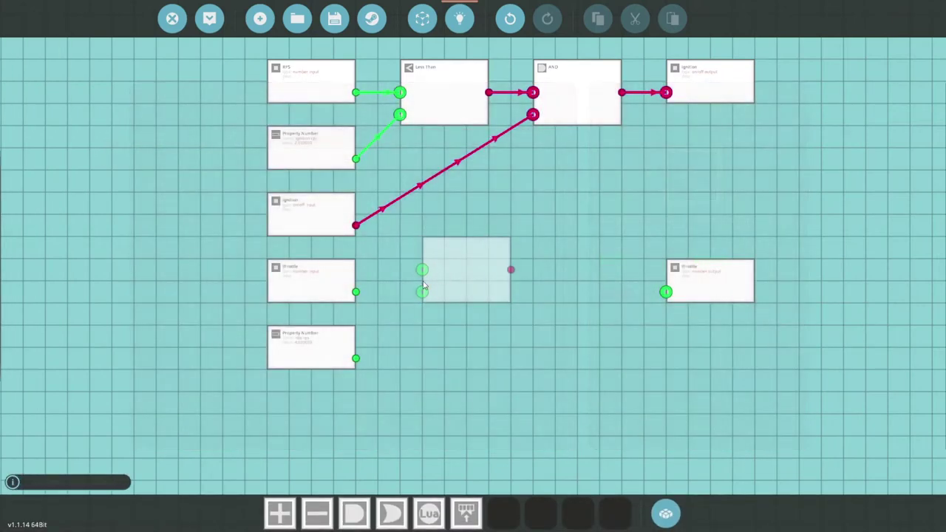
pyautogui.moveTo(355, 93); pyautogui.dragTo(362, 107)
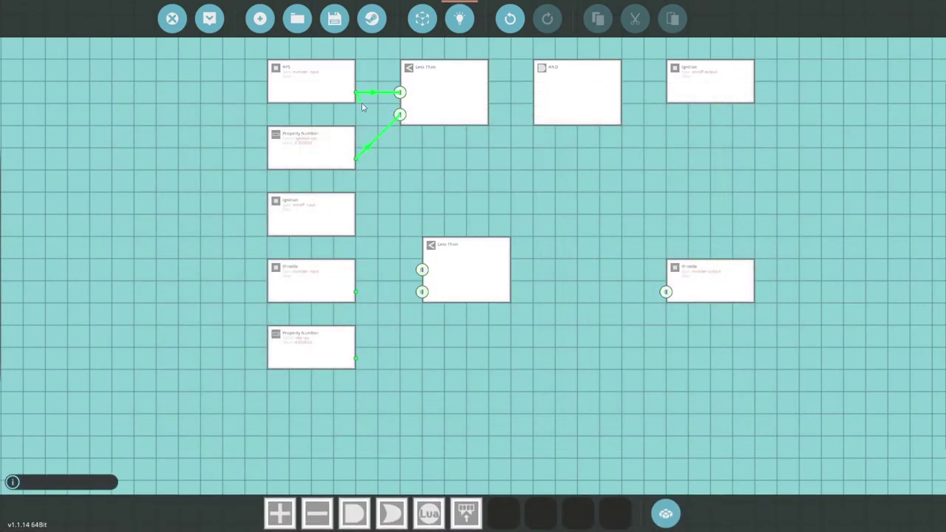
pyautogui.moveTo(412, 246); pyautogui.dragTo(355, 359)
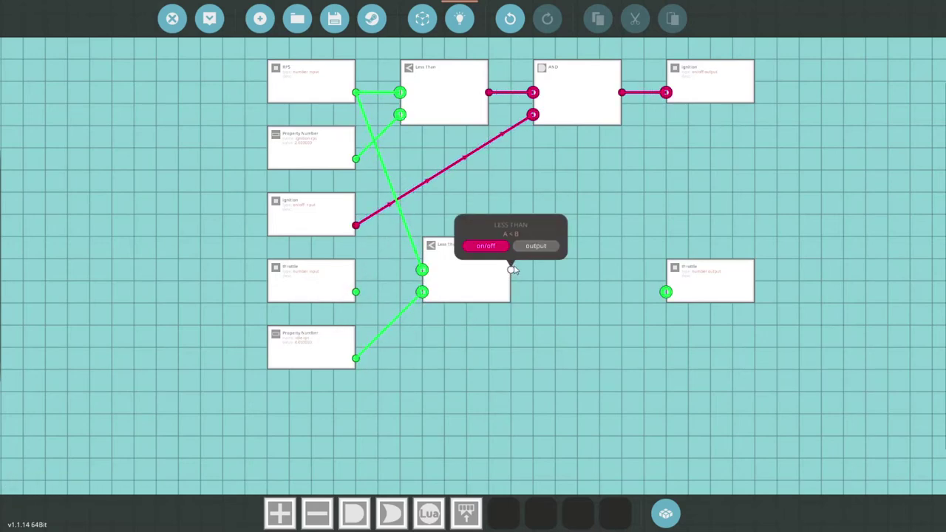
# Swap the positions of the throttle input and the idle RPS property so the throttle input sits lowest in the column
pyautogui.moveTo(296, 273); pyautogui.dragTo(295, 406)
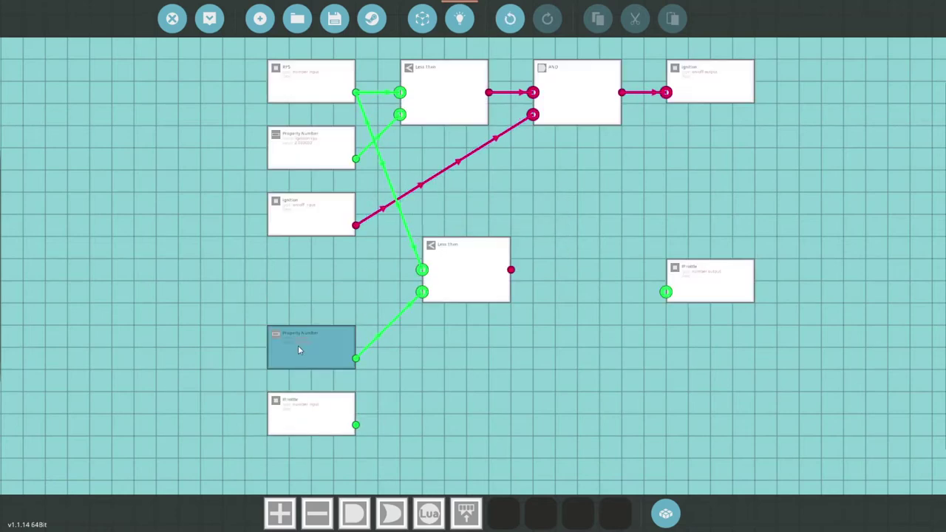
pyautogui.moveTo(298, 347); pyautogui.dragTo(298, 282)
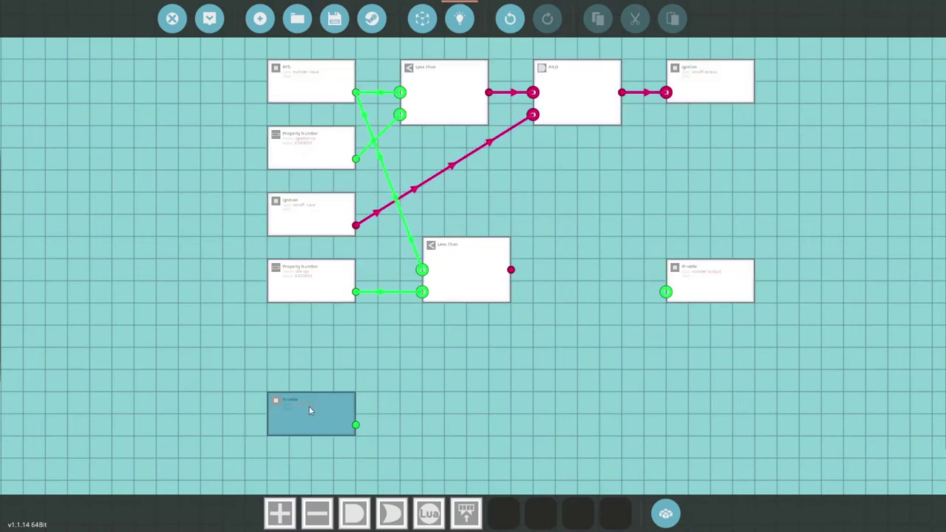
pyautogui.moveTo(310, 411); pyautogui.dragTo(312, 344)
# Add a Numerical Switchbox beside the lower Less Than gate and realign the throttle output node next to it
pyautogui.moveTo(477, 357); pyautogui.dragTo(443, 310)
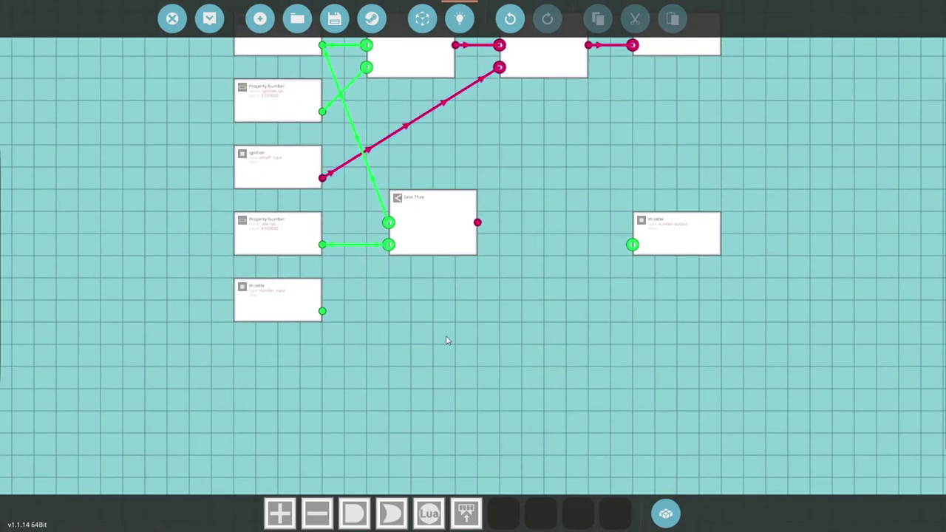
pyautogui.press('Tab')
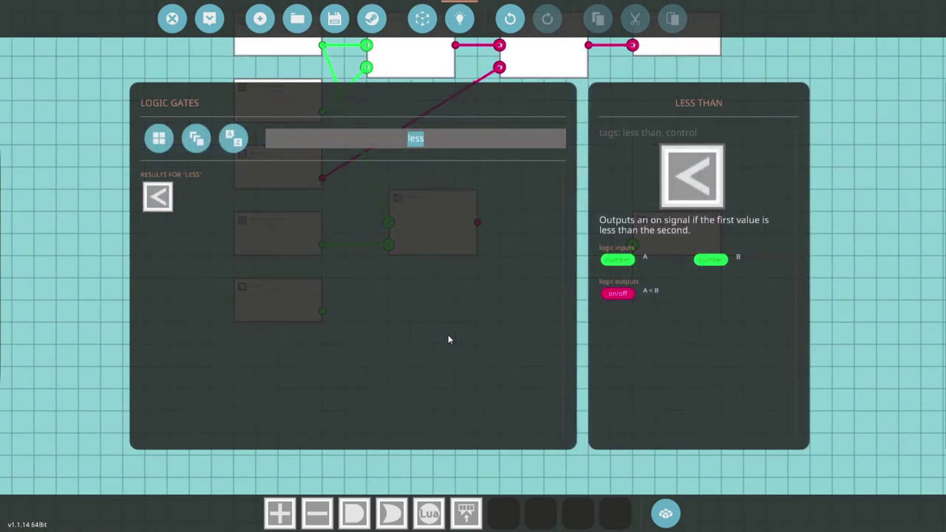
pyautogui.write('switch')
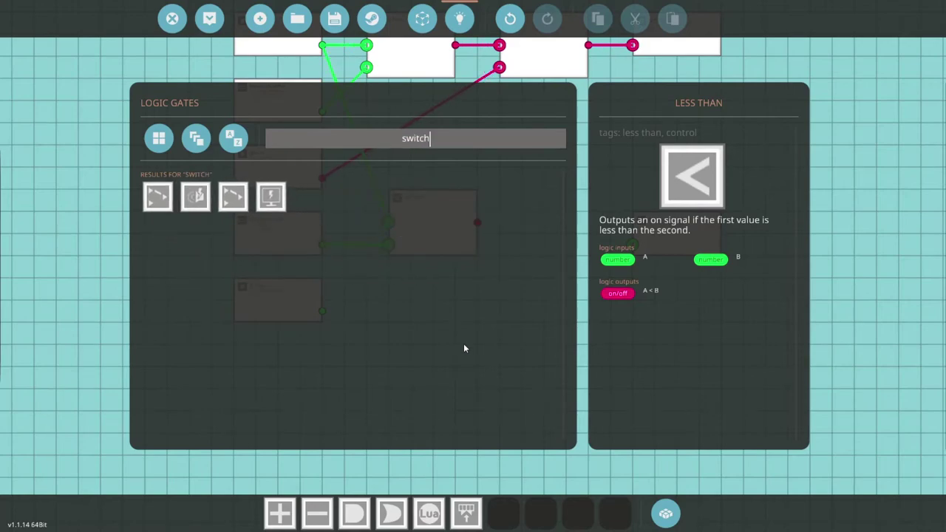
pyautogui.click(169, 196)
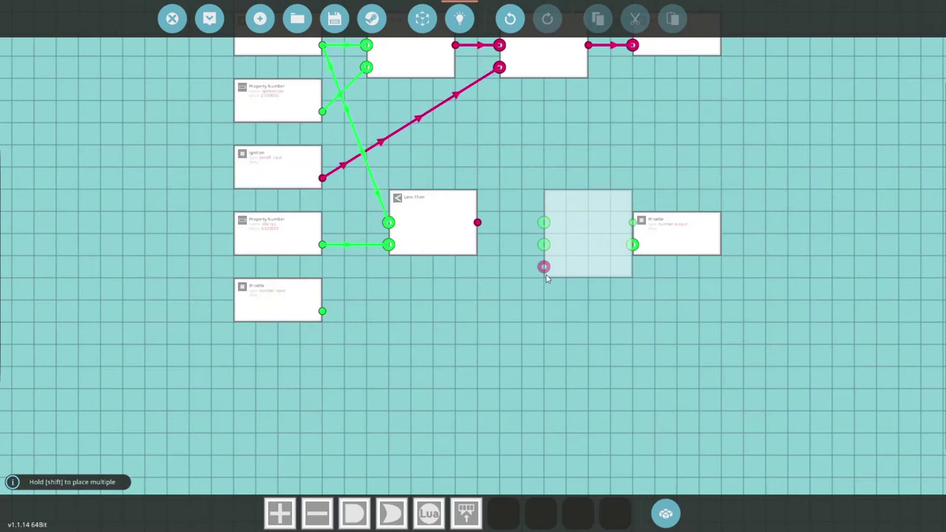
pyautogui.click(529, 280)
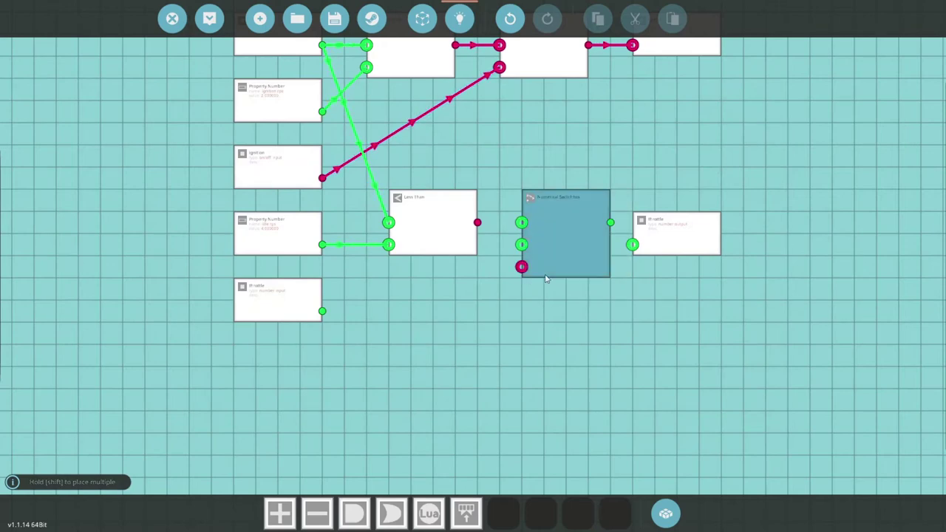
pyautogui.moveTo(694, 238); pyautogui.dragTo(717, 214)
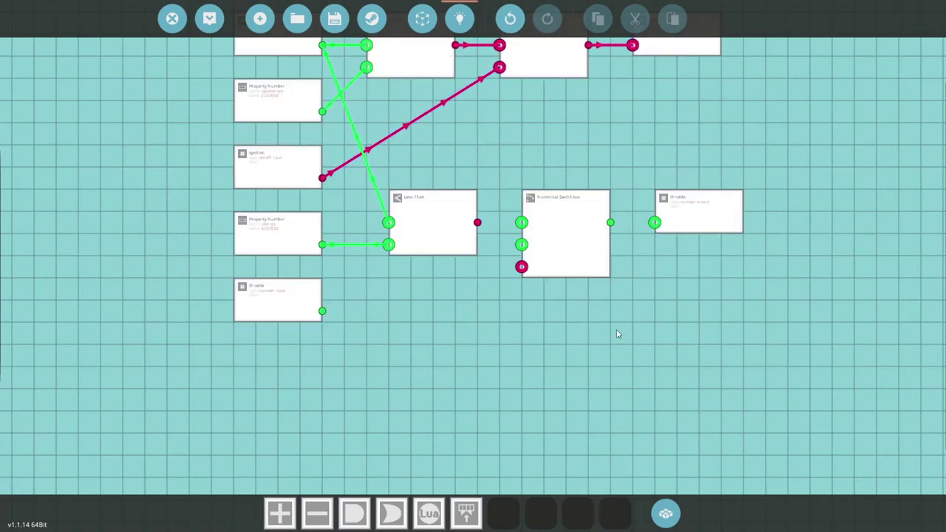
# Wire the lower Less Than to the switchbox's switch signal, the throttle input to its off value, and its output to the throttle output
pyautogui.moveTo(477, 221); pyautogui.dragTo(520, 266)
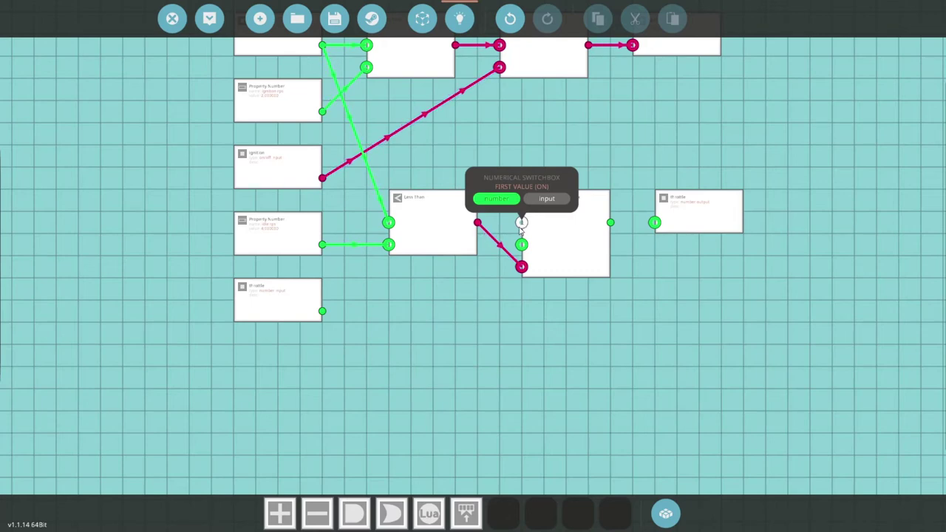
pyautogui.moveTo(521, 244); pyautogui.dragTo(322, 311)
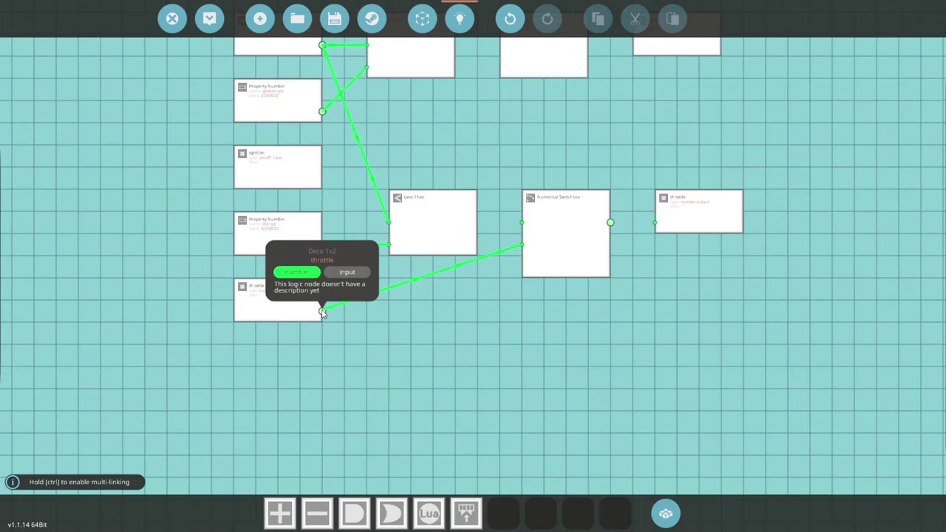
pyautogui.moveTo(322, 310); pyautogui.dragTo(321, 311)
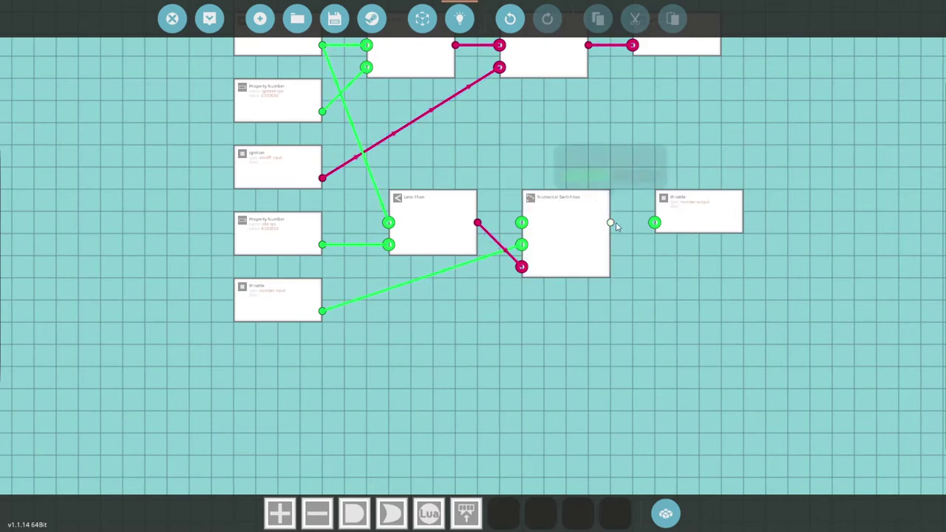
pyautogui.moveTo(610, 221); pyautogui.dragTo(654, 224)
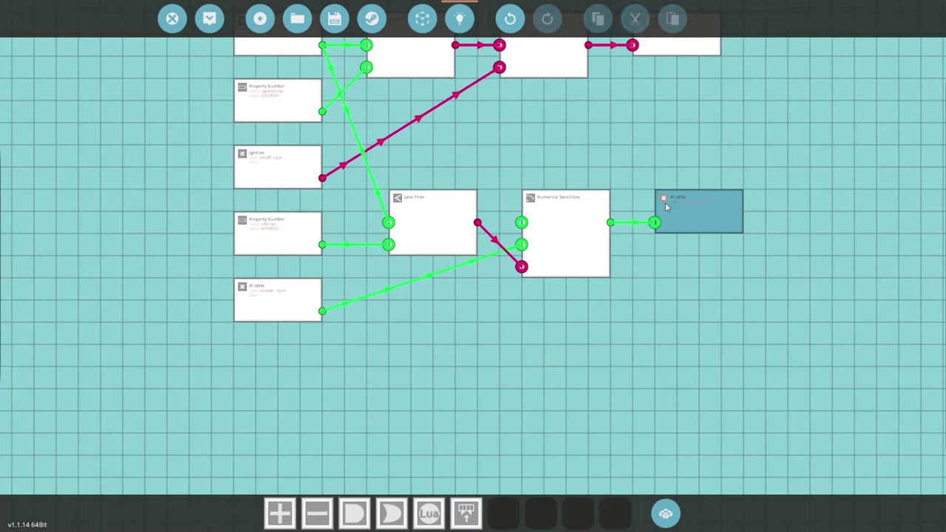
# Add a basic PID Controller directly below the lower Less Than gate
pyautogui.press('space')
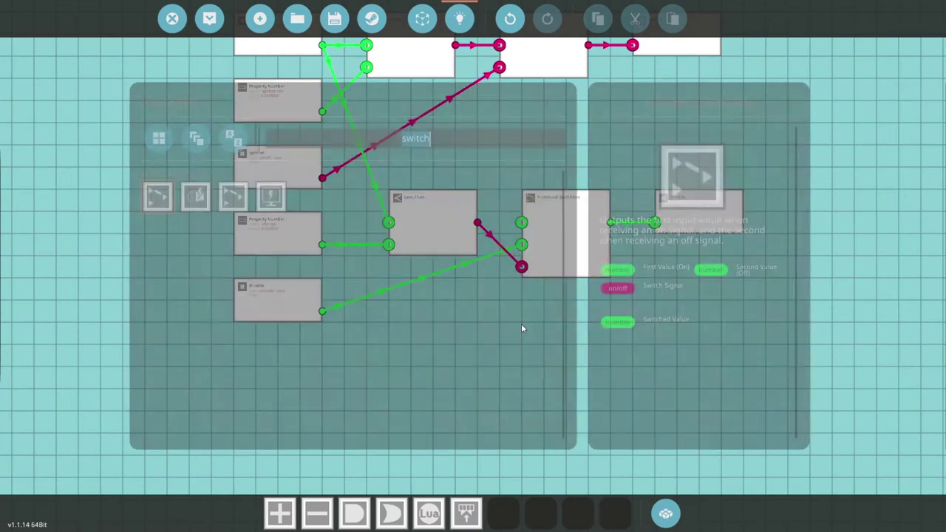
pyautogui.write('pid')
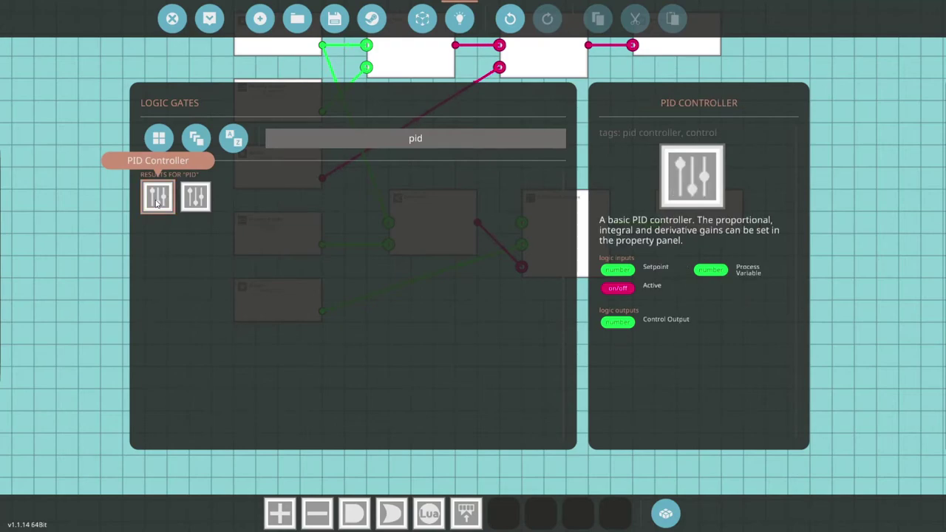
pyautogui.click(157, 198)
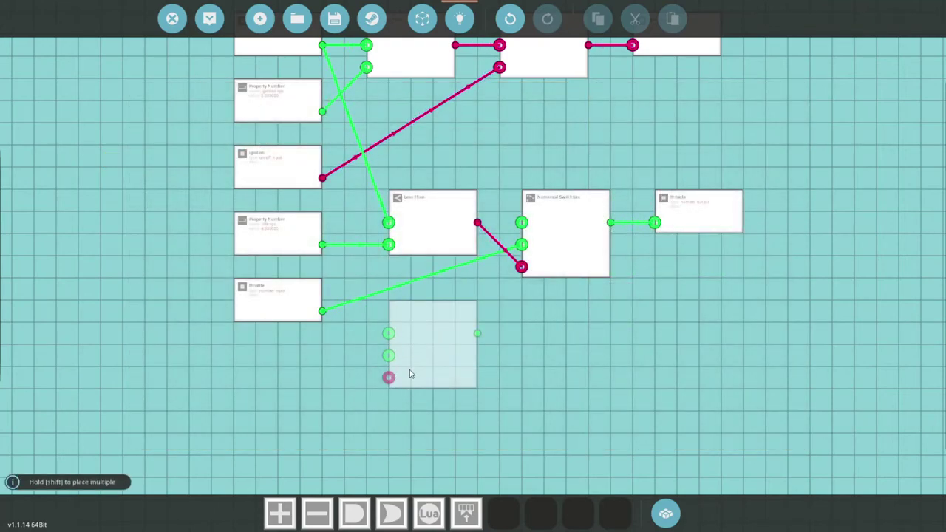
pyautogui.click(411, 352)
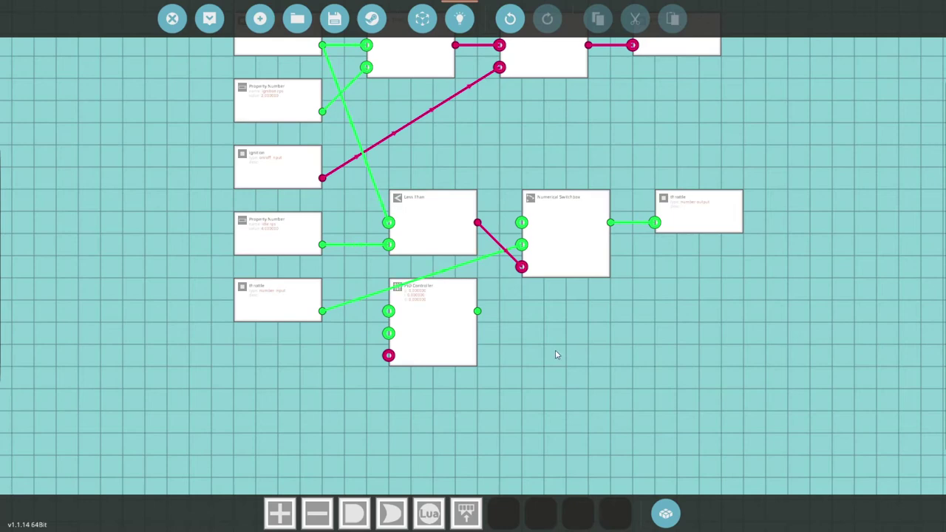
# Wire the PID's Active input from the lower Less Than, setpoint from idle RPS, process variable from RPS, and its output to the switchbox's on value
pyautogui.moveTo(478, 223); pyautogui.dragTo(387, 355)
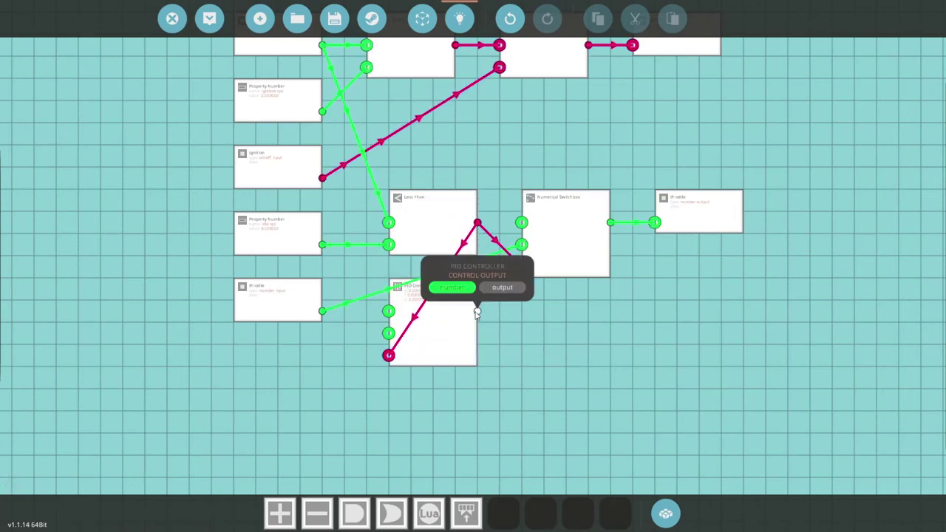
pyautogui.moveTo(477, 312); pyautogui.dragTo(521, 223)
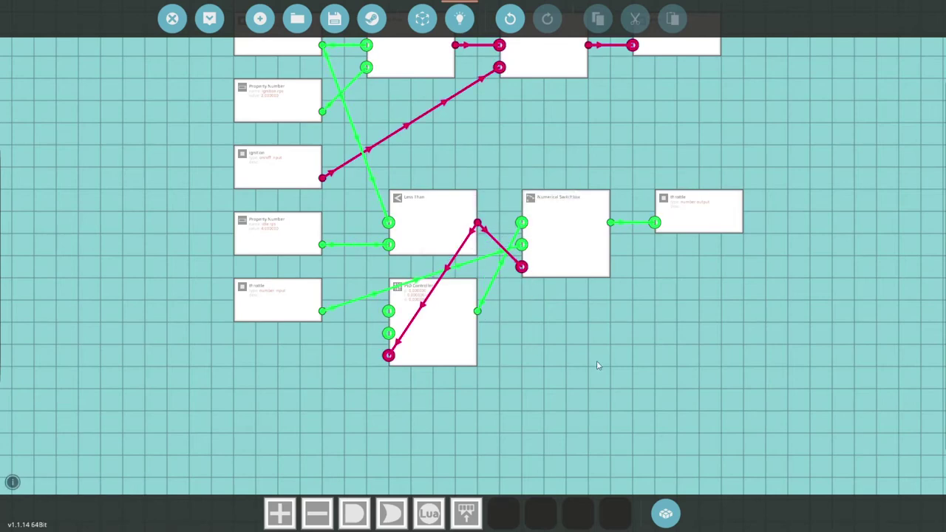
pyautogui.moveTo(391, 314); pyautogui.dragTo(325, 251)
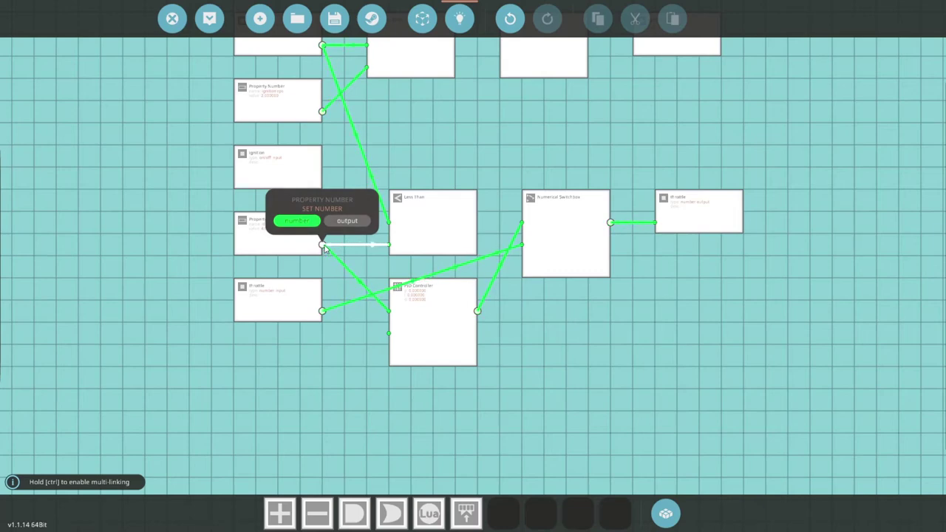
pyautogui.moveTo(325, 248); pyautogui.dragTo(323, 246)
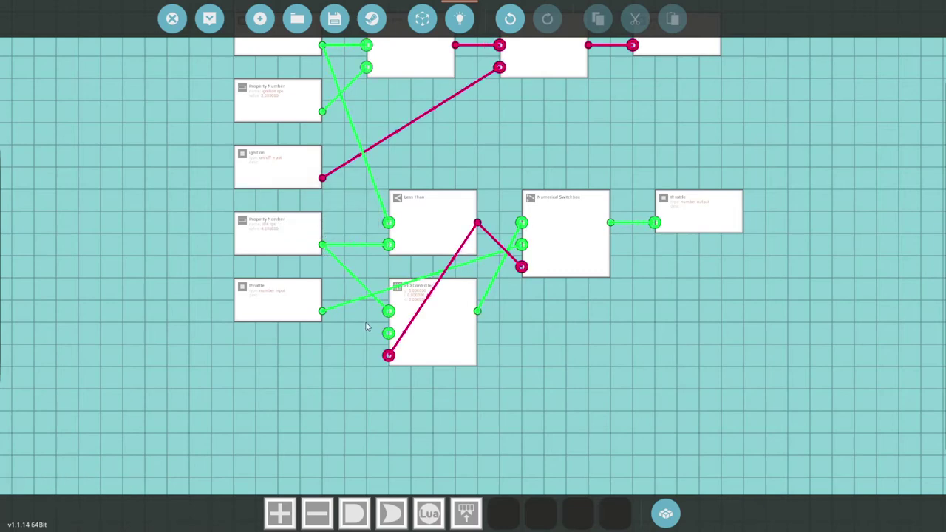
pyautogui.moveTo(389, 333); pyautogui.dragTo(389, 338)
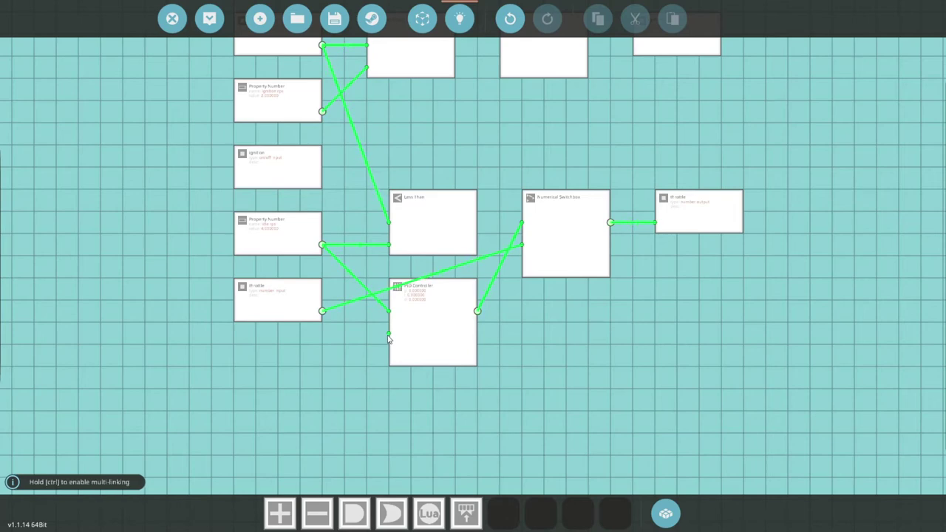
pyautogui.moveTo(349, 186); pyautogui.dragTo(319, 157)
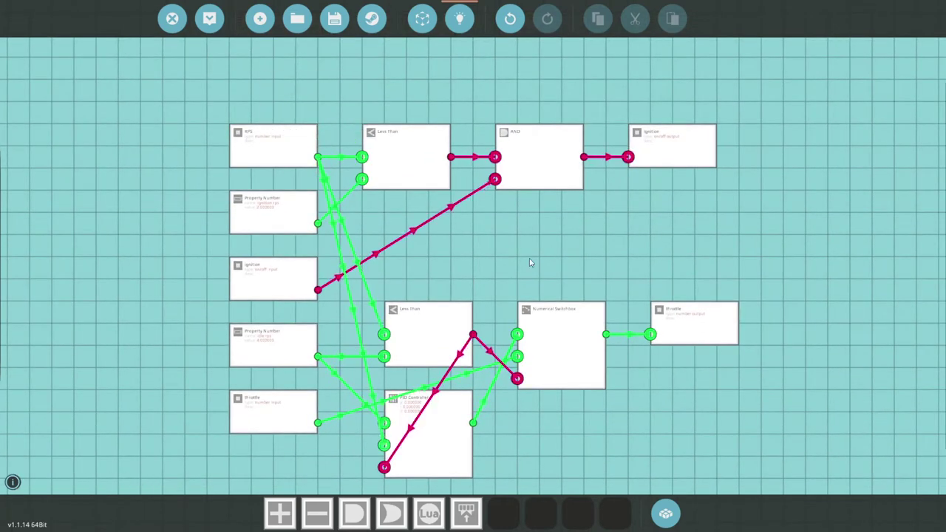
# Set the PID controller's proportional gain to 0.1 and update the microcontroller with the schematic
pyautogui.click(264, 287)
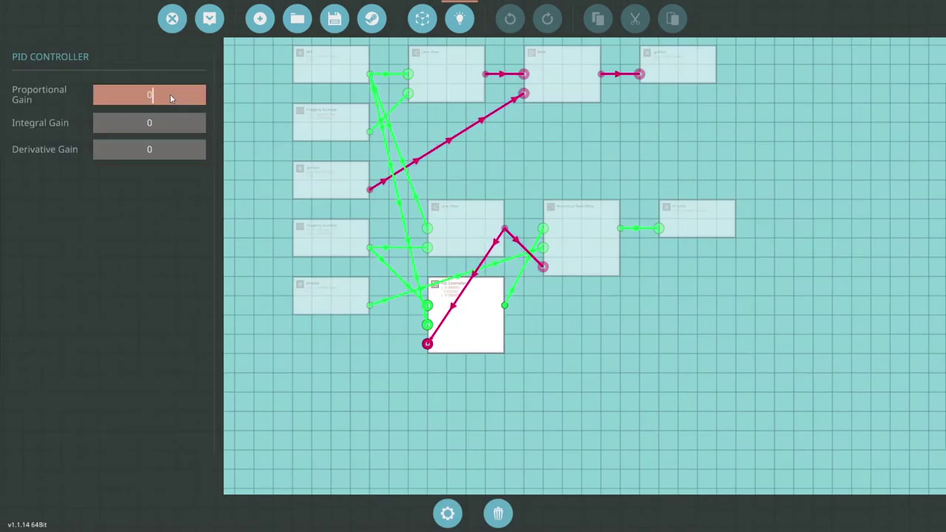
pyautogui.write('.1')
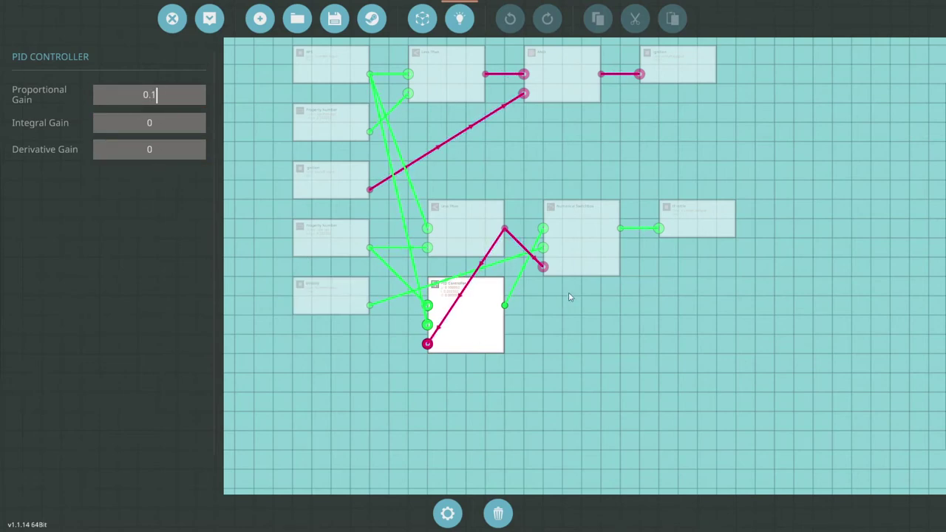
pyautogui.click(554, 321)
pyautogui.click(213, 36)
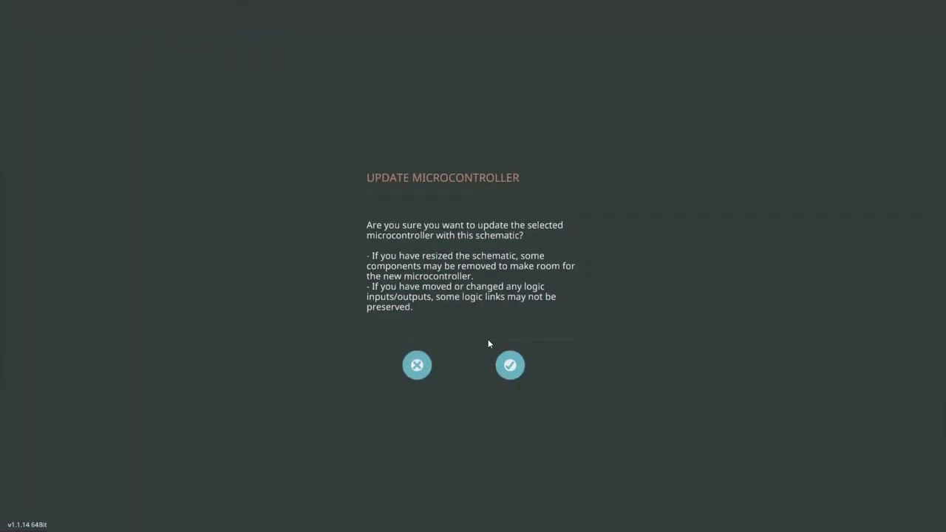
pyautogui.click(510, 365)
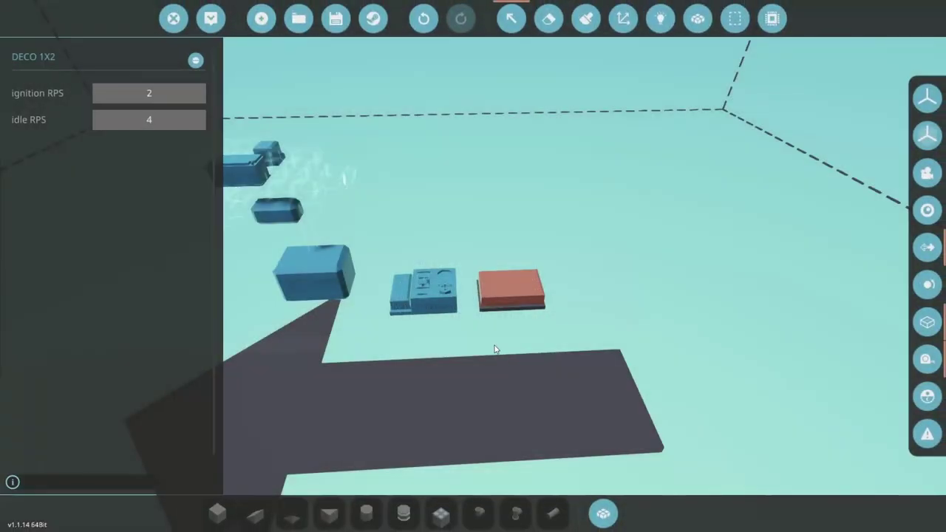
# Spawn the creation in the hangar and operate its key button to test the idle control
pyautogui.click(221, 24)
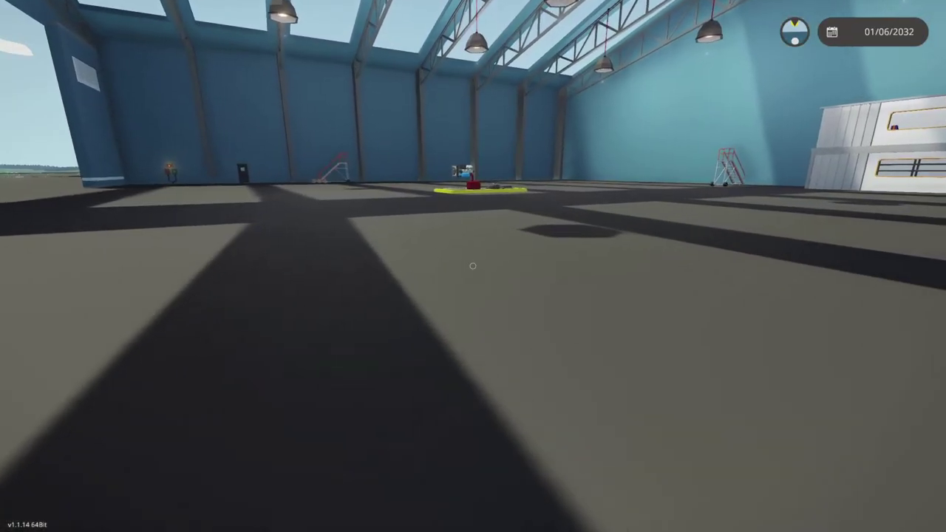
pyautogui.press('w')
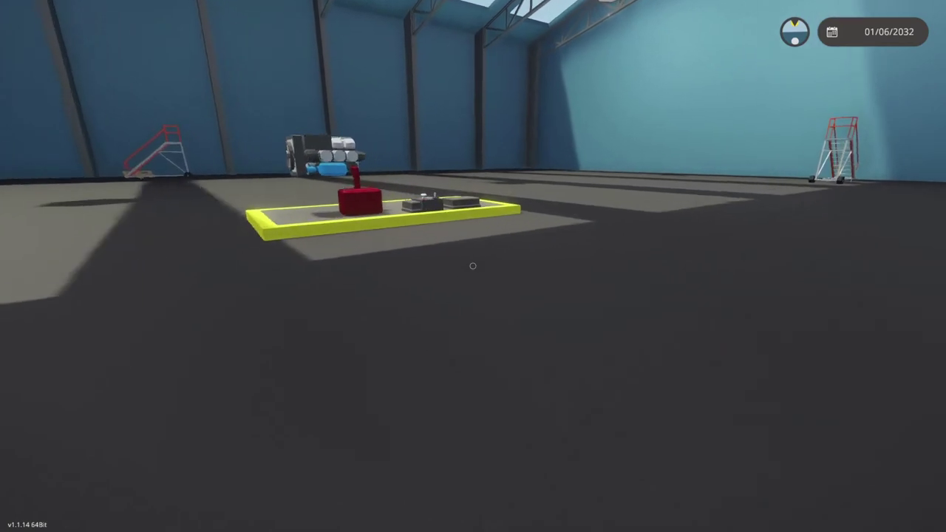
pyautogui.press('w')
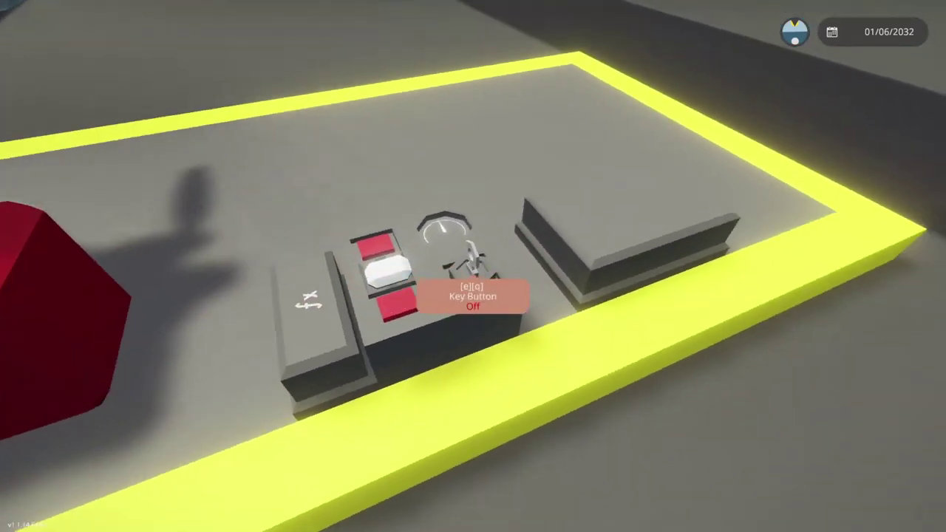
pyautogui.press('e')
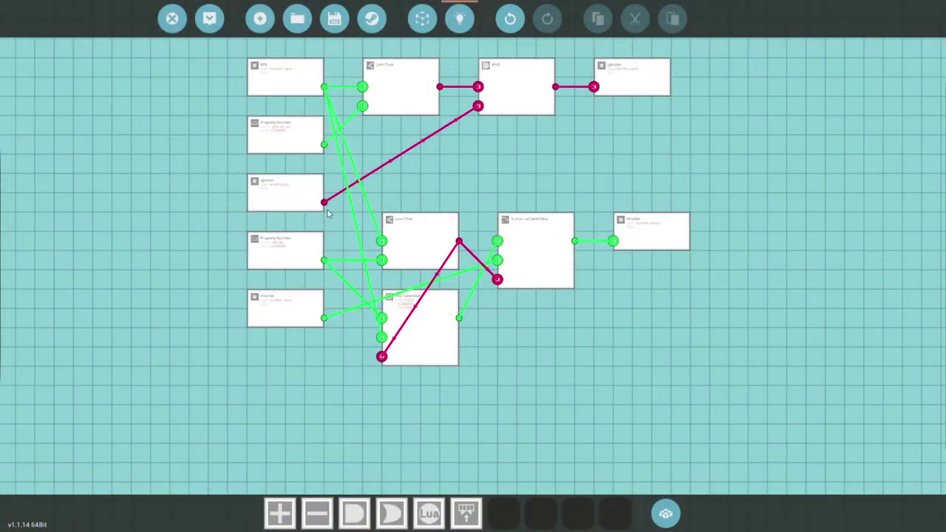
# Wire the ignition input to the PID controller's Active input in place of the lower Less Than gate's signal
pyautogui.moveTo(322, 204)
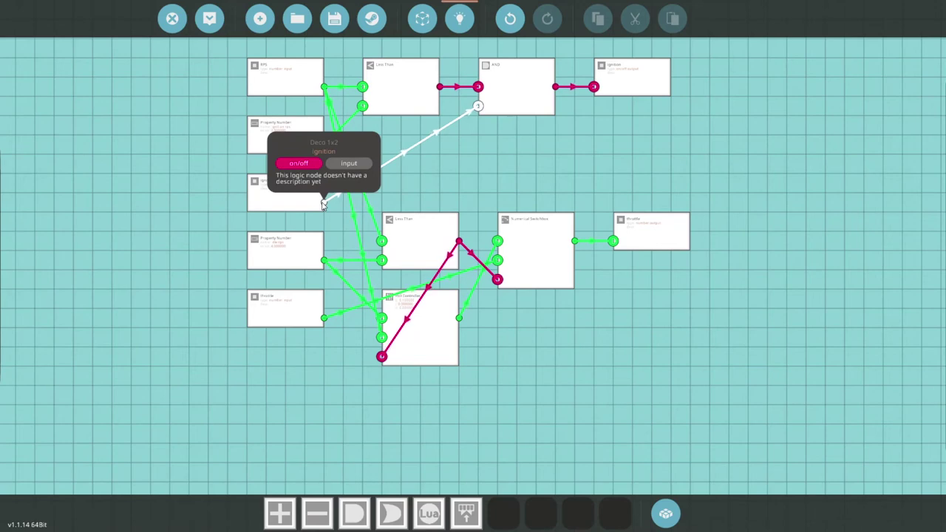
pyautogui.moveTo(323, 205); pyautogui.dragTo(381, 356)
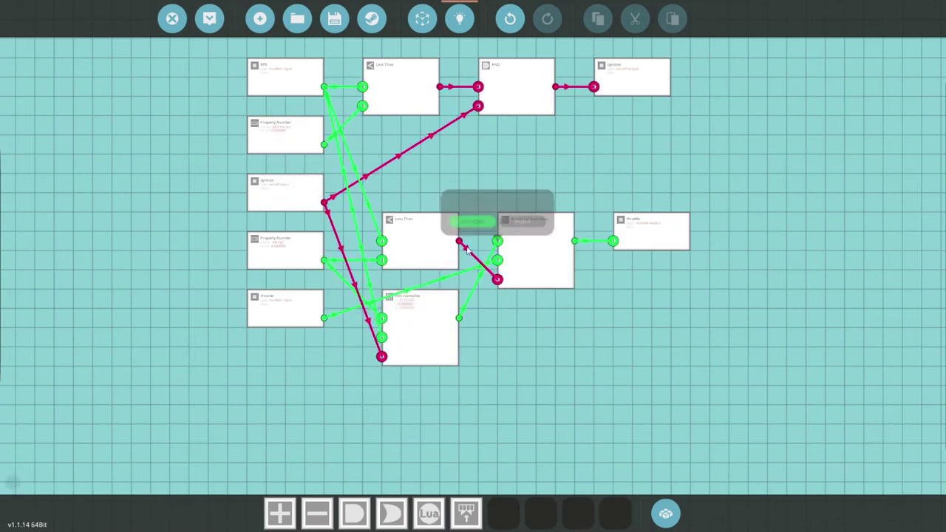
pyautogui.click(413, 235)
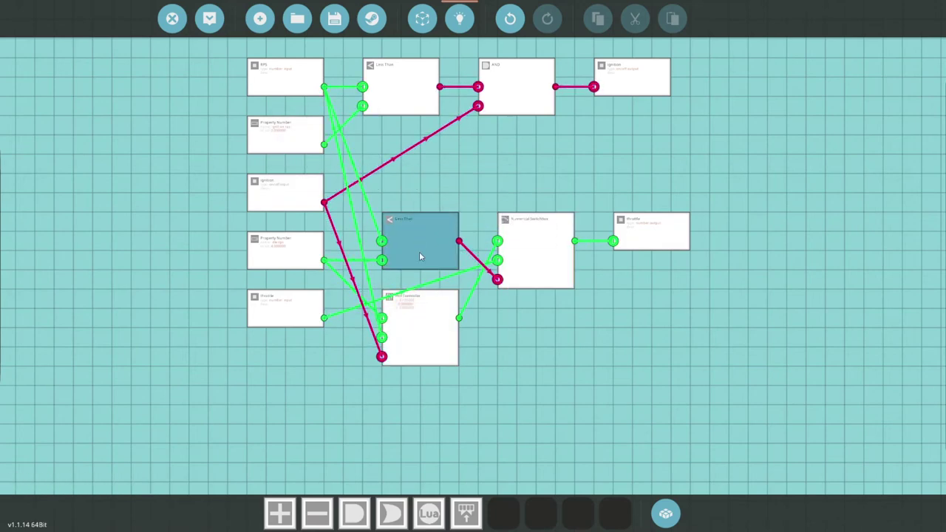
pyautogui.click(426, 272)
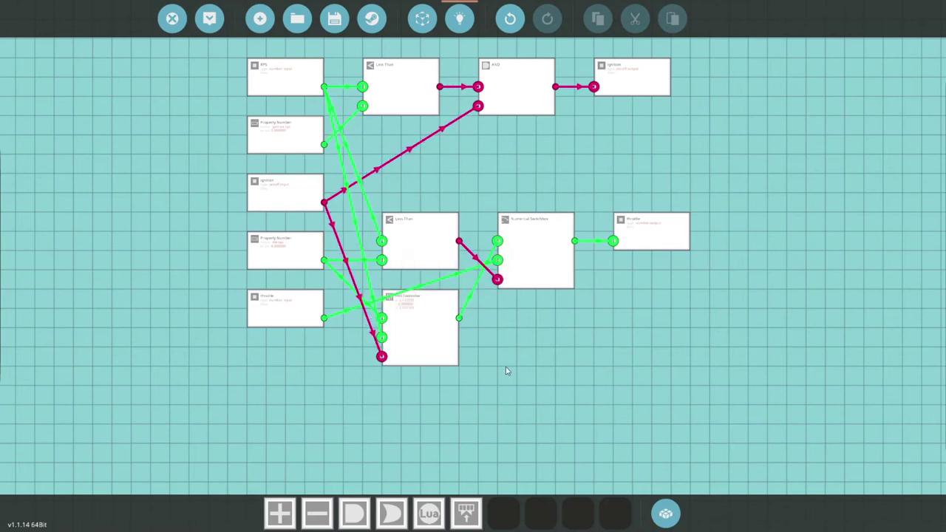
# Add a Clamp gate directly below the PID controller
pyautogui.press('Tab')
pyautogui.write('clam')
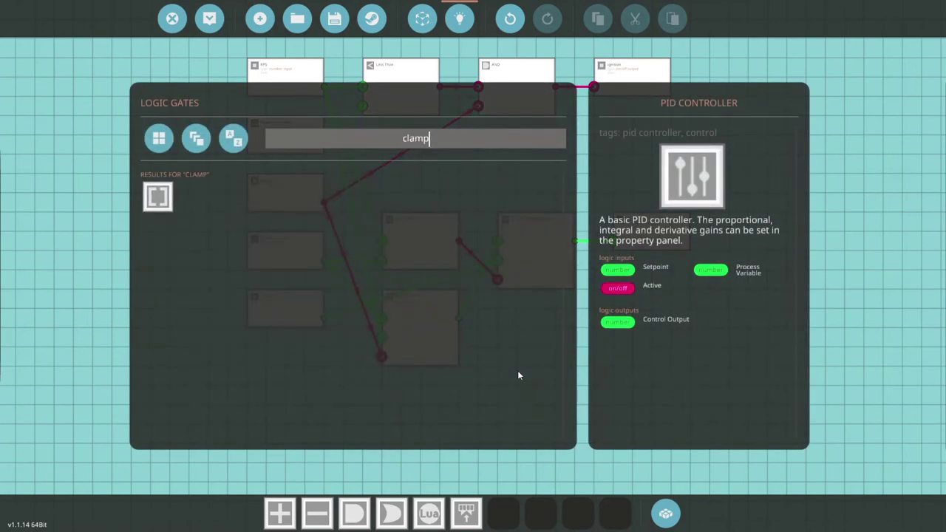
pyautogui.click(158, 198)
pyautogui.click(385, 397)
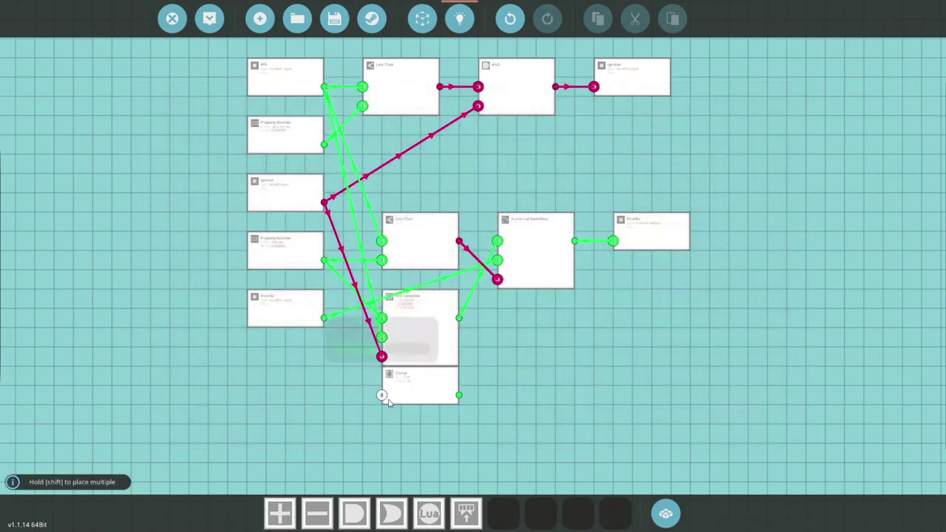
# Wire the PID controller's output into the Clamp and the Clamp's output to the Numerical Switchbox's on value
pyautogui.click(433, 381)
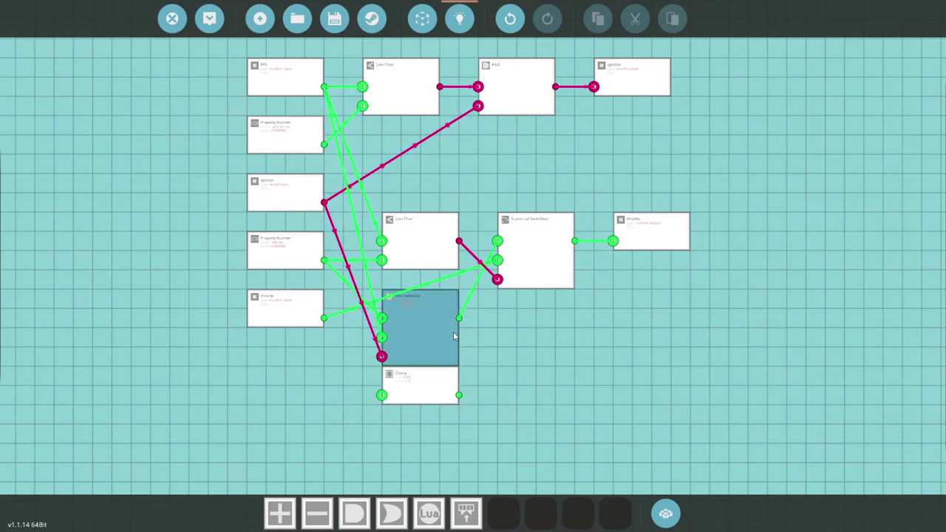
pyautogui.moveTo(459, 318); pyautogui.dragTo(384, 396)
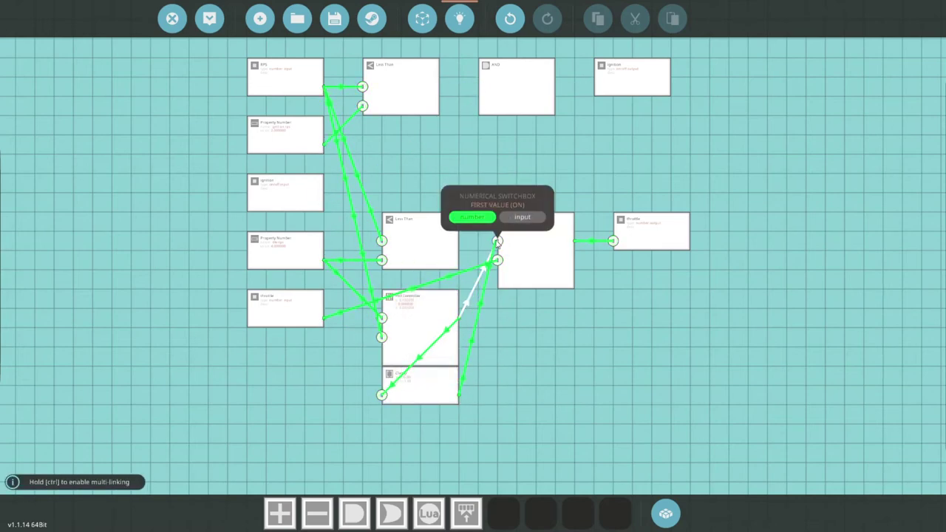
pyautogui.moveTo(497, 240); pyautogui.dragTo(498, 241)
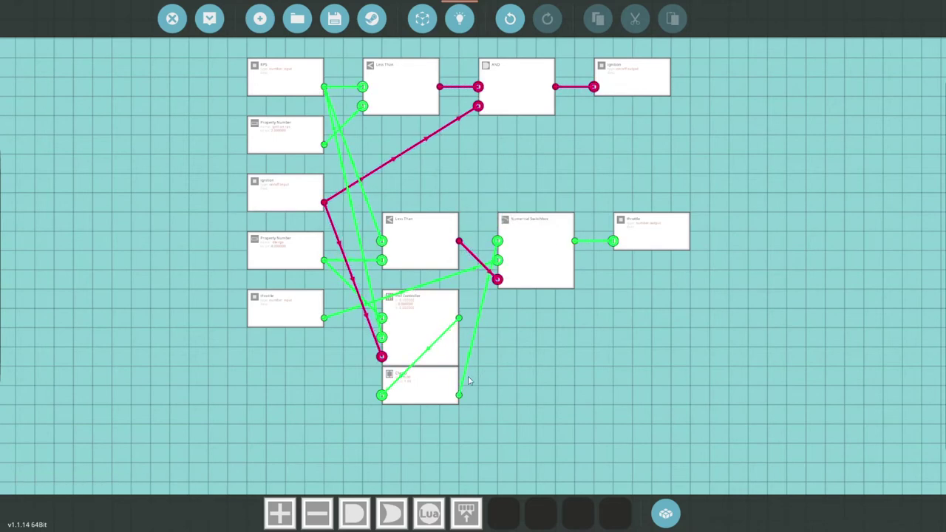
# Set the PID controller's gains to 0.2 proportional, 0.000001 integral and 0.00001 derivative
pyautogui.click(418, 336)
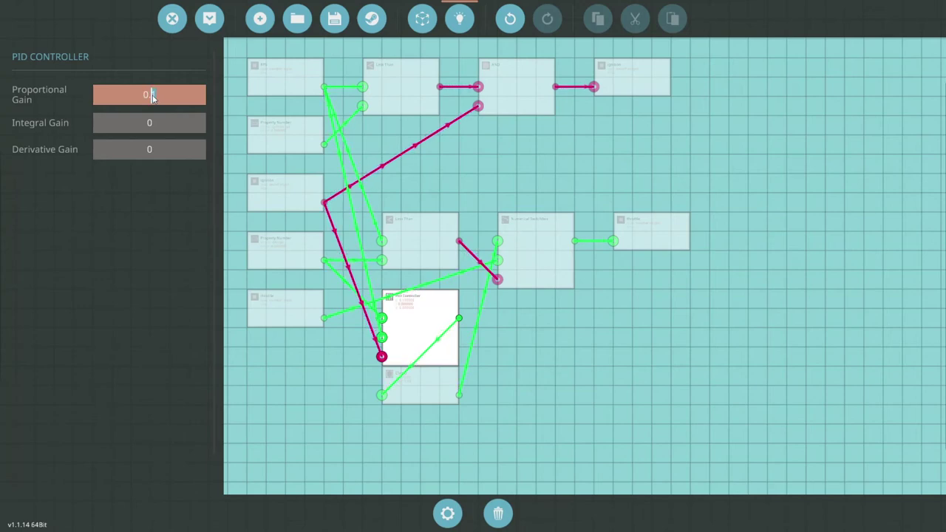
pyautogui.click(155, 102)
pyautogui.write('0.2')
pyautogui.press('Return')
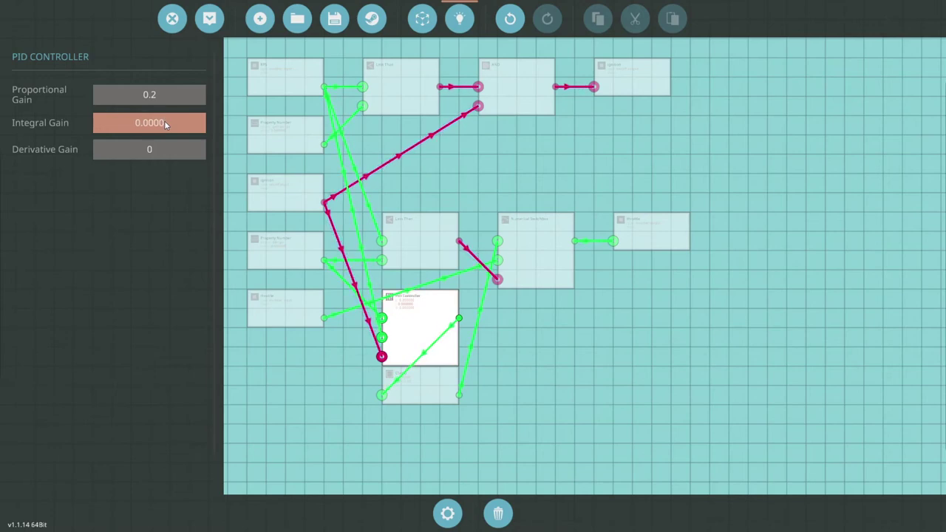
pyautogui.write('1')
pyautogui.press('Return')
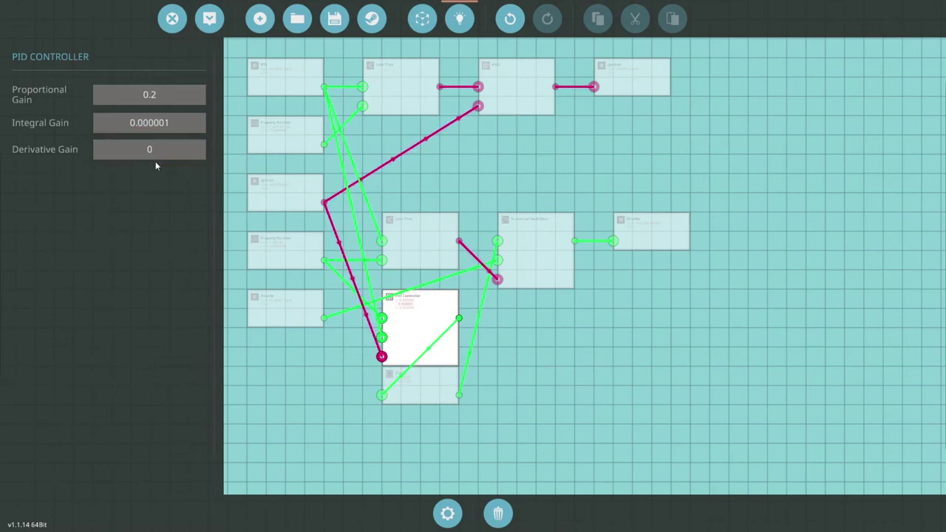
pyautogui.click(162, 156)
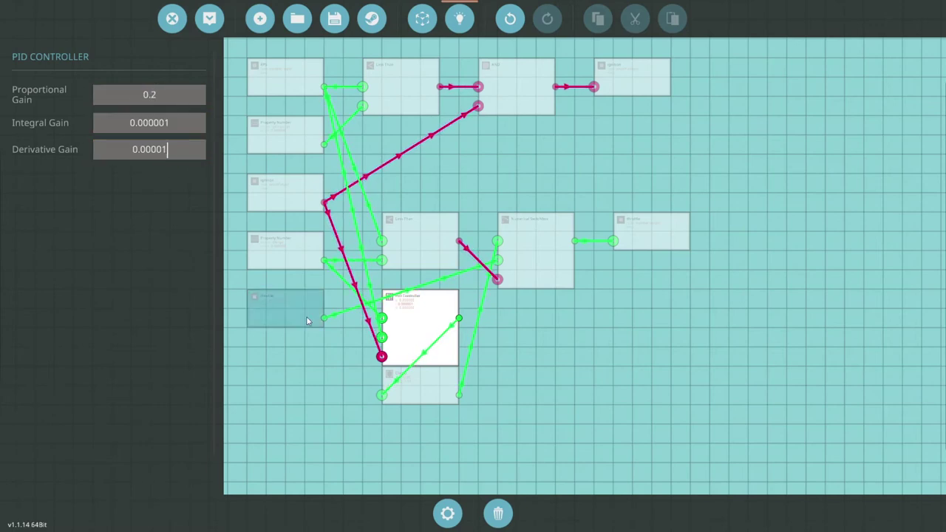
pyautogui.click(527, 330)
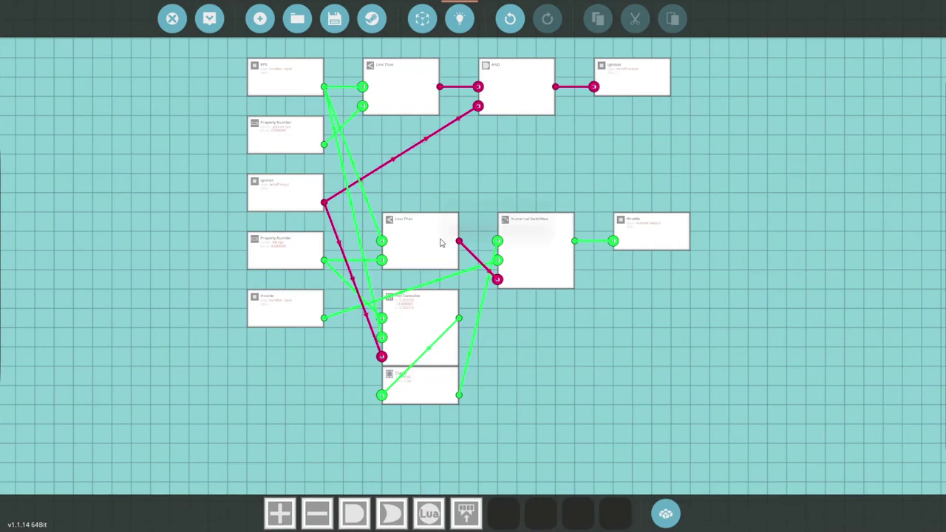
# Update the microcontroller with the revised schematic and spawn the creation
pyautogui.click(206, 16)
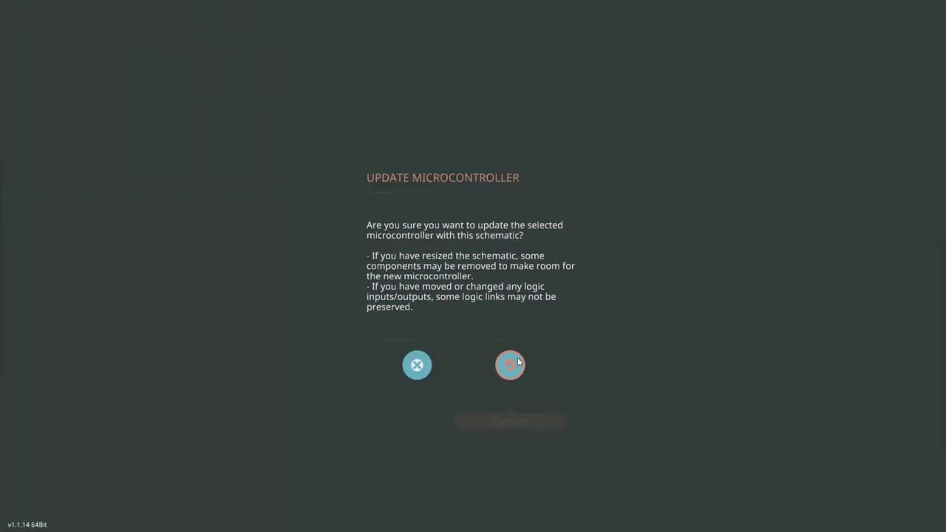
pyautogui.click(510, 364)
pyautogui.click(211, 17)
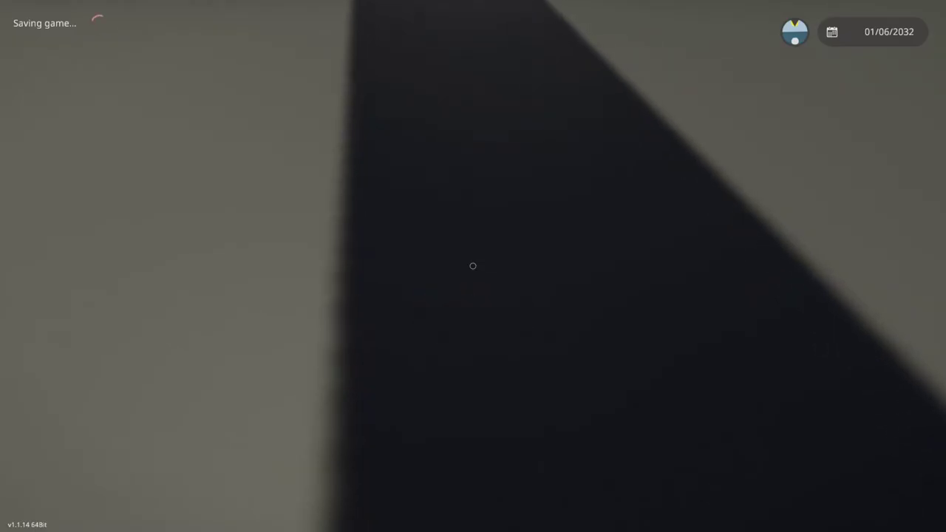
# Start the engine with the key button, read the RPS on the dial, and return to the workbench
pyautogui.press('w')
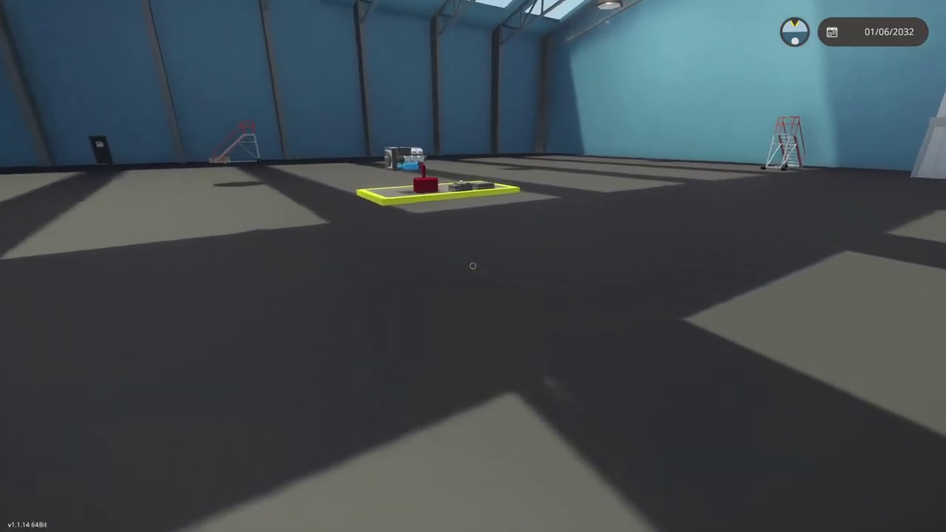
pyautogui.press('w')
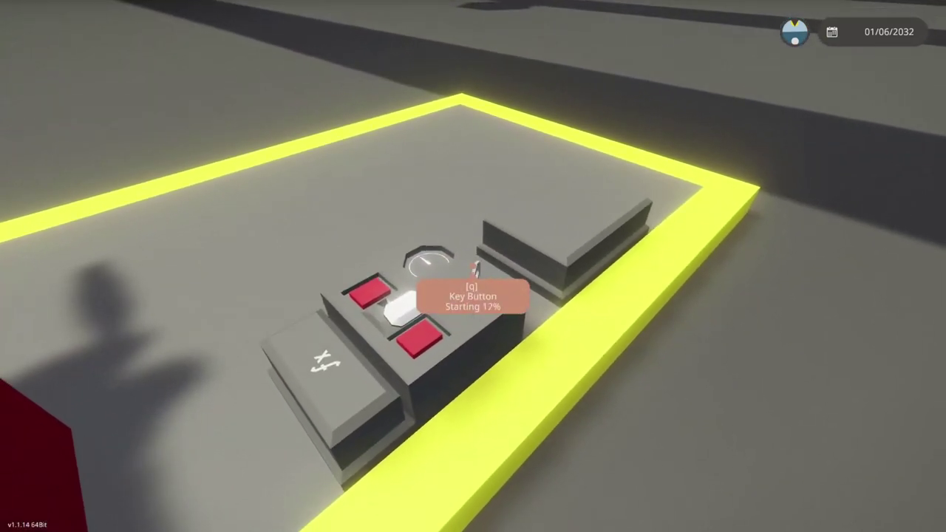
pyautogui.press('q')
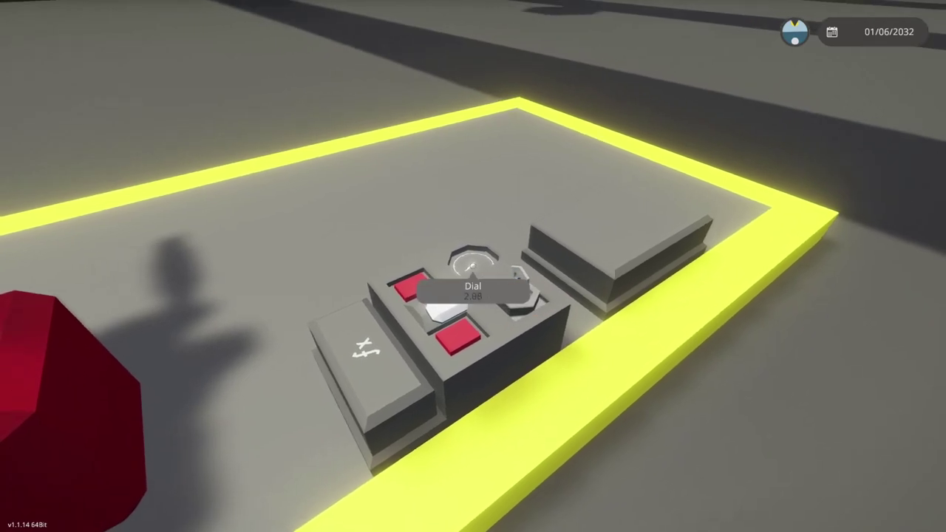
pyautogui.press('d')
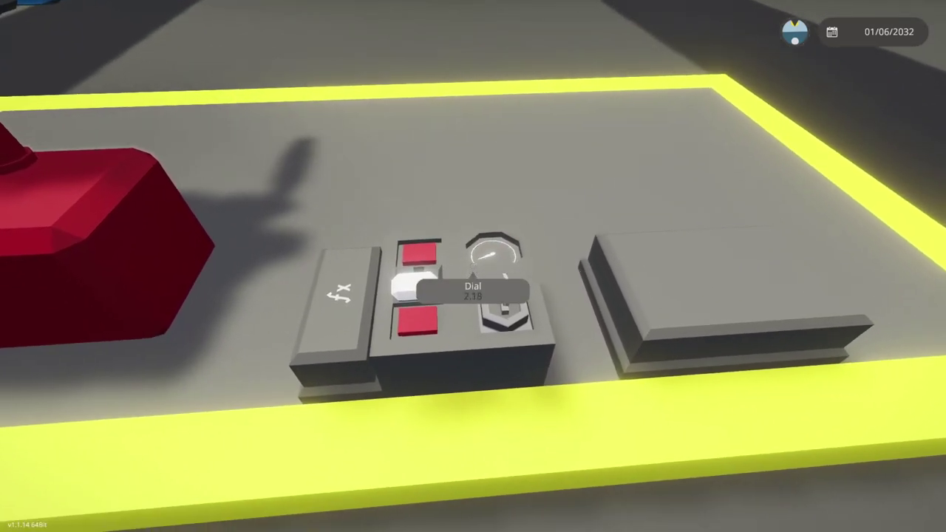
pyautogui.press('s')
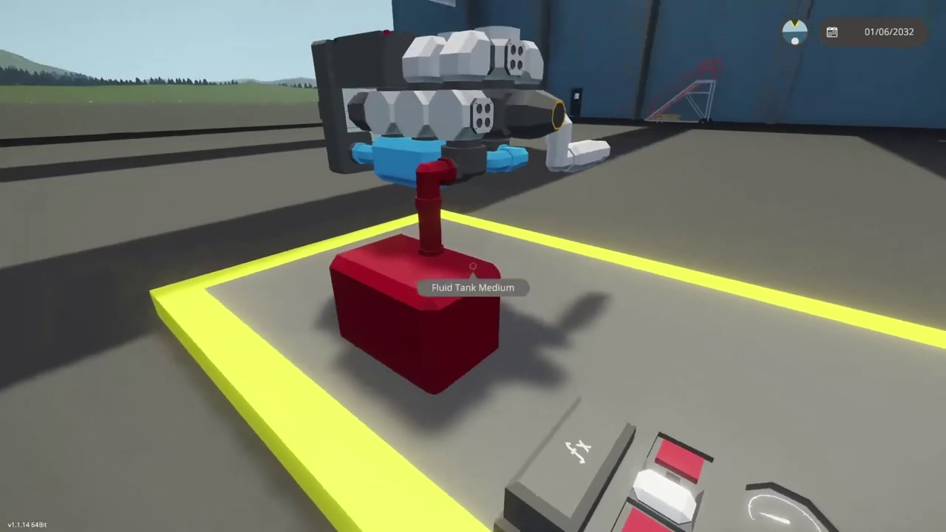
pyautogui.press('s')
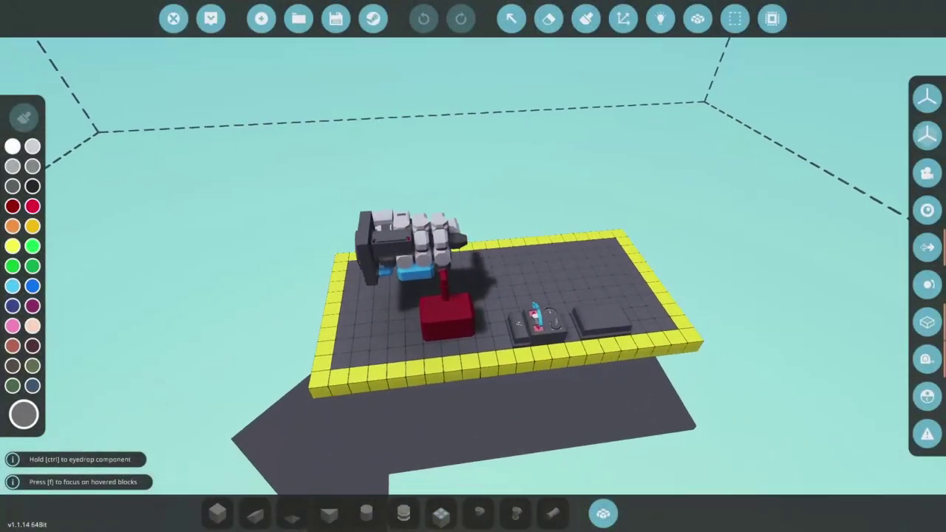
# Rewire the throttle logic links so the microcontroller's throttle output drives the engine in place of the throttle lever
pyautogui.click(659, 18)
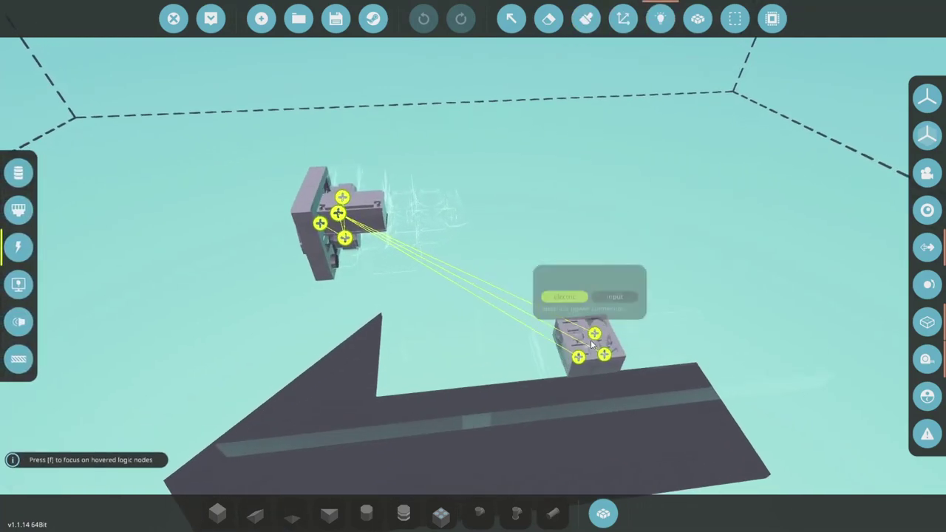
pyautogui.click(17, 170)
pyautogui.scroll(2, 593, 393)
pyautogui.press('d')
pyautogui.moveTo(470, 387)
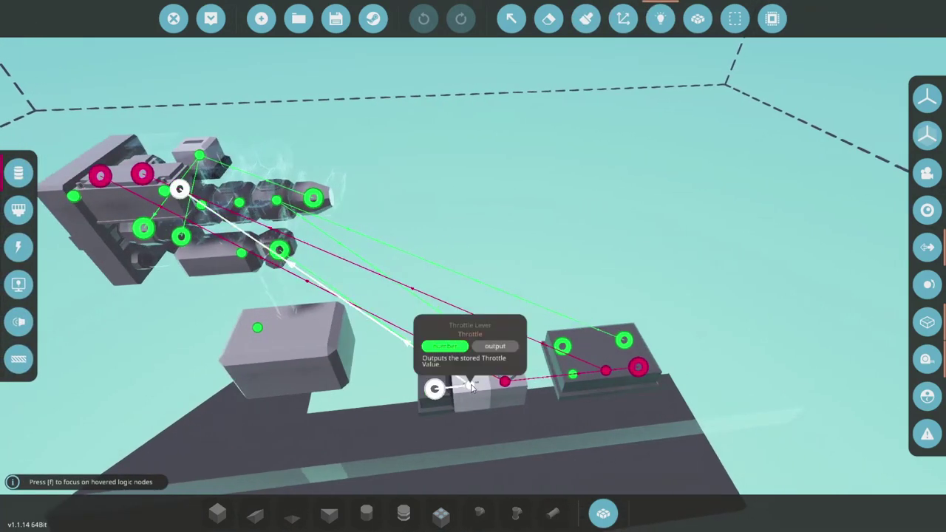
pyautogui.moveTo(471, 387); pyautogui.dragTo(437, 390)
pyautogui.moveTo(573, 375); pyautogui.dragTo(306, 282)
pyautogui.press('w')
pyautogui.press('a')
pyautogui.press('d')
pyautogui.press('s')
pyautogui.press('w')
pyautogui.press('d')
pyautogui.moveTo(520, 246); pyautogui.dragTo(523, 246)
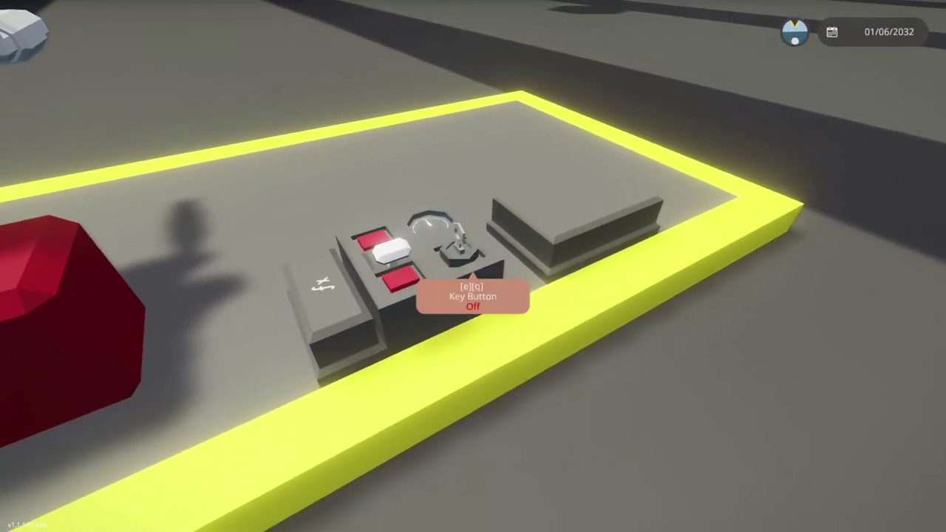
# Start the engine of the respawned creation with the key button and inspect it while it runs
pyautogui.press('q')
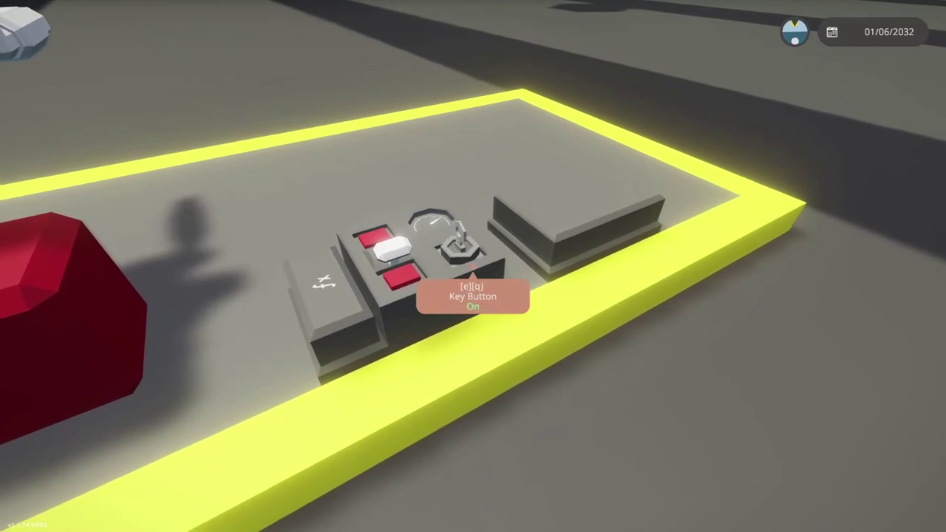
pyautogui.press('w')
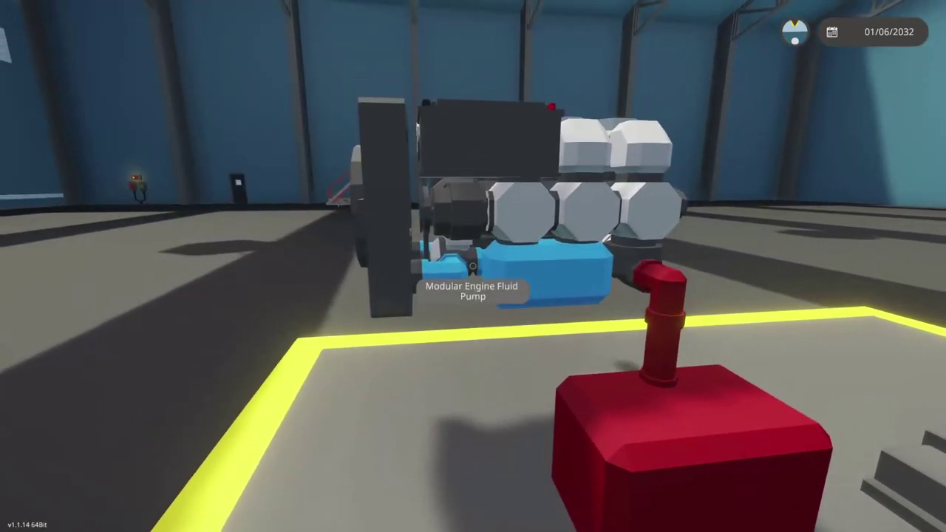
# Test the running engine by raising the throttle lever to 1.00 and lowering it to 0.00, and return to the workbench
pyautogui.press('s')
pyautogui.press('w')
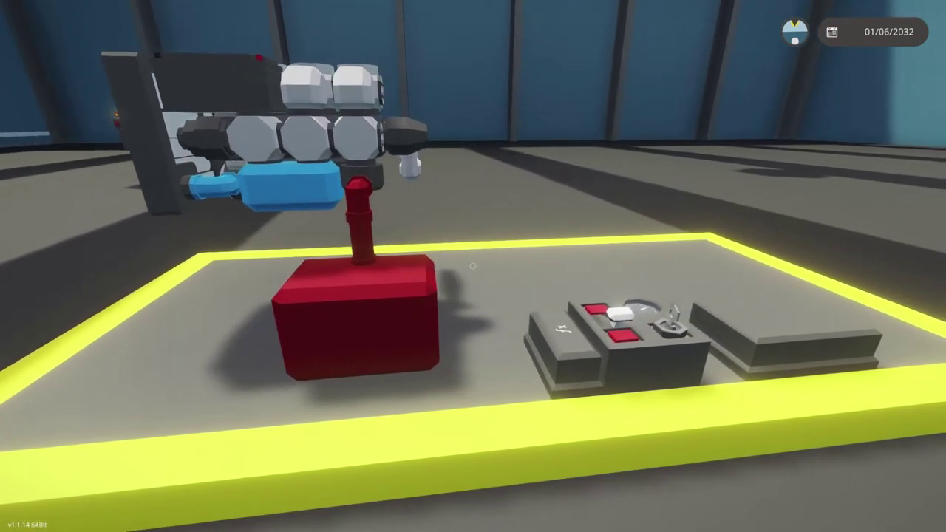
pyautogui.press('q')
pyautogui.press('q')
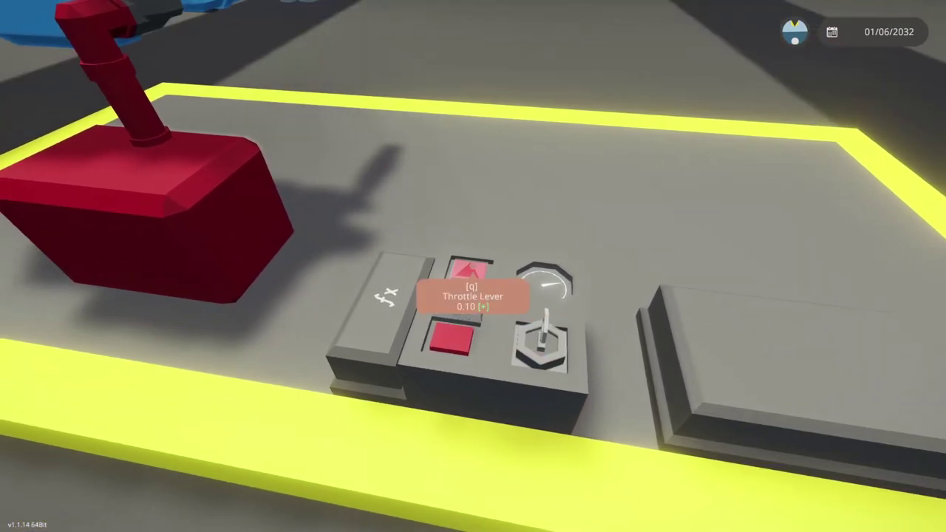
pyautogui.press('e')
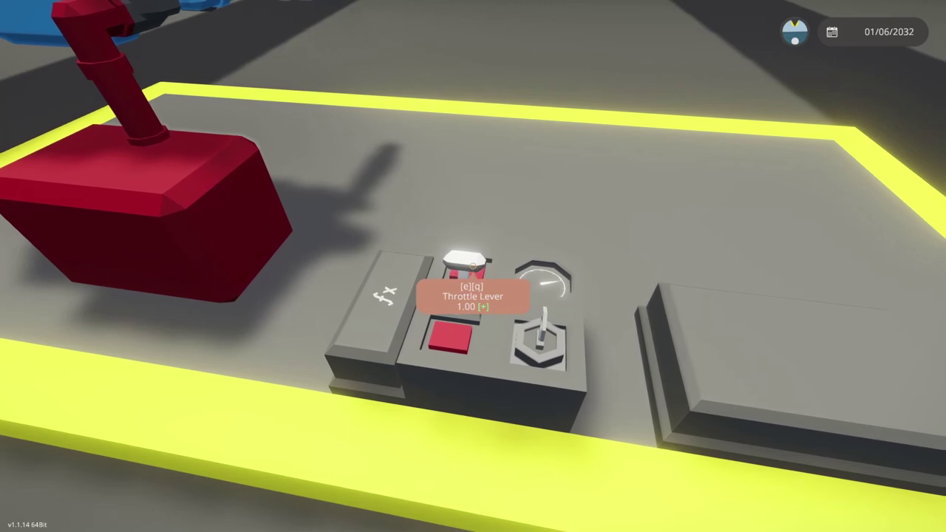
pyautogui.press('s')
pyautogui.press('w')
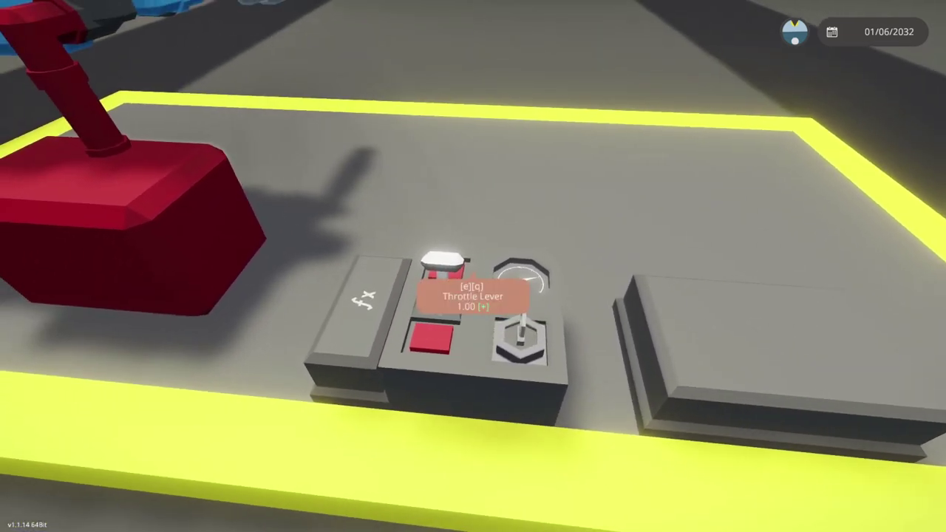
pyautogui.press('s')
pyautogui.press('w')
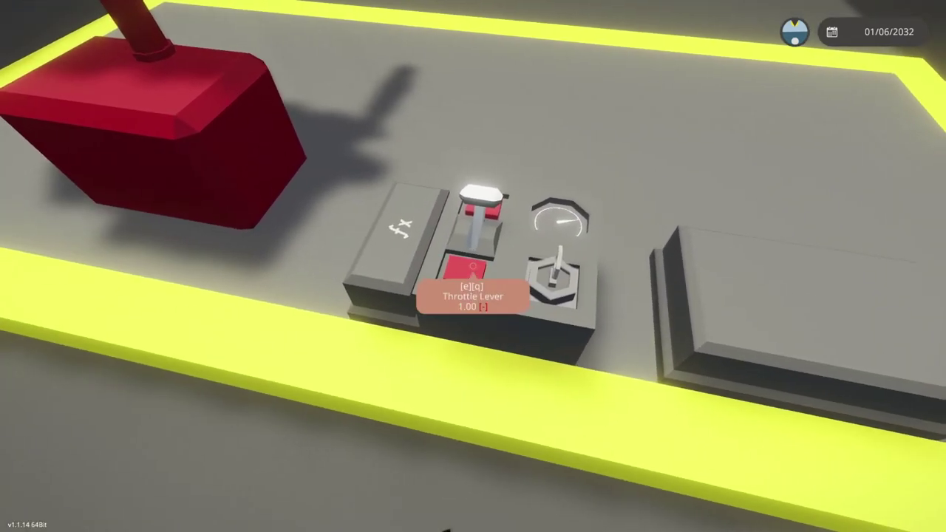
pyautogui.press('q')
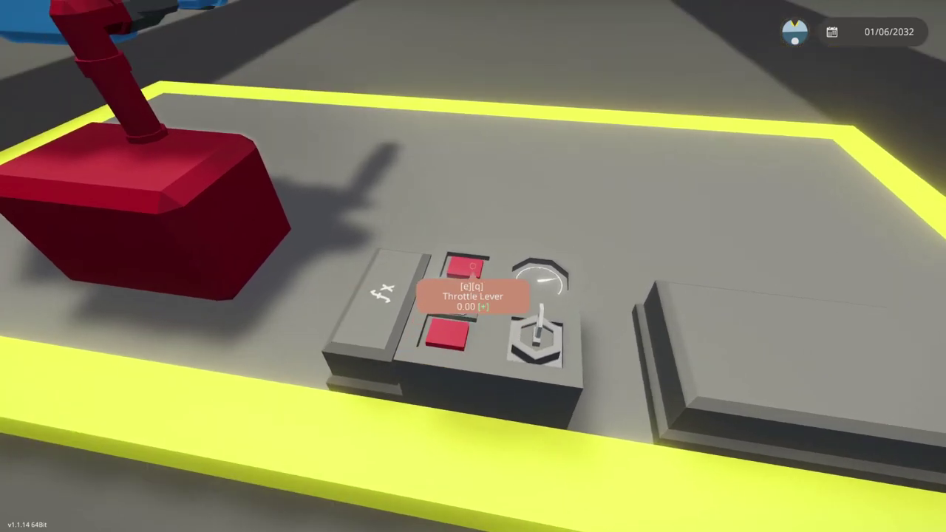
pyautogui.press('s')
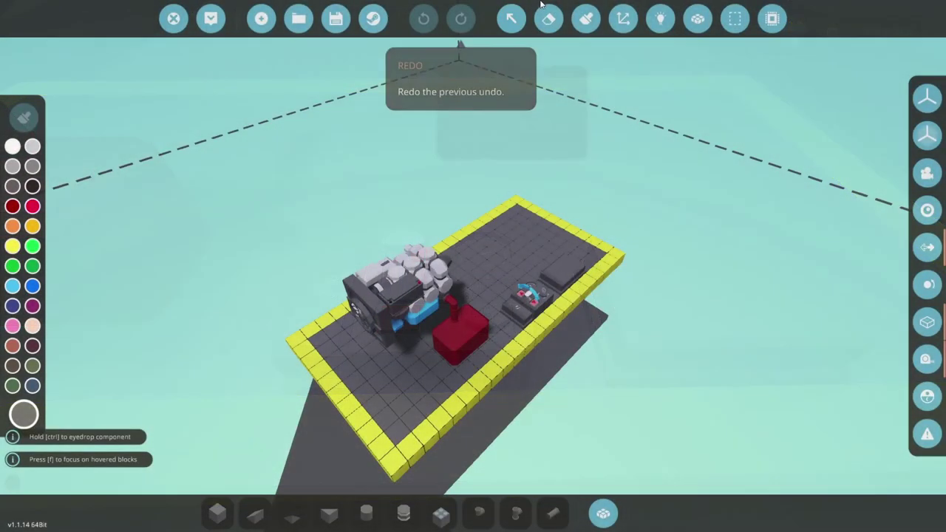
# Select the microcontroller on the platform and open it in the microcontroller editor
pyautogui.click(511, 18)
pyautogui.click(480, 275)
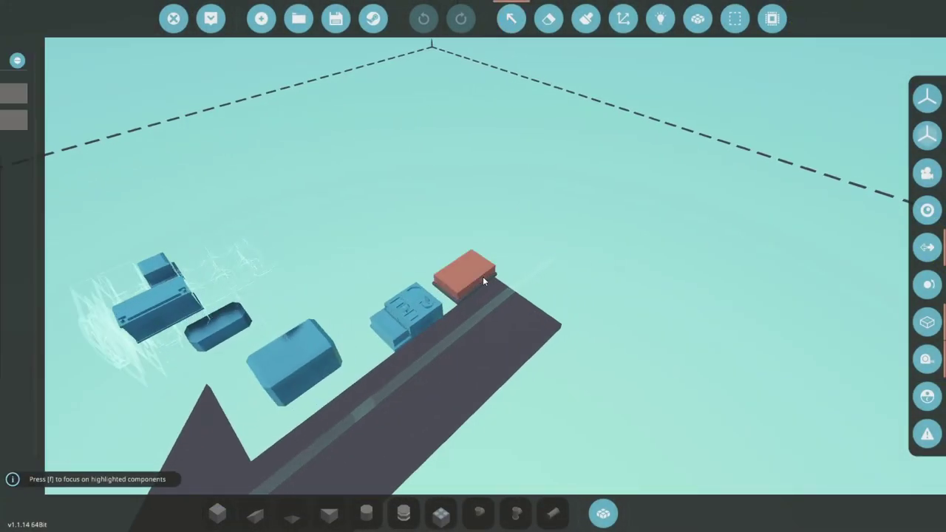
pyautogui.click(196, 60)
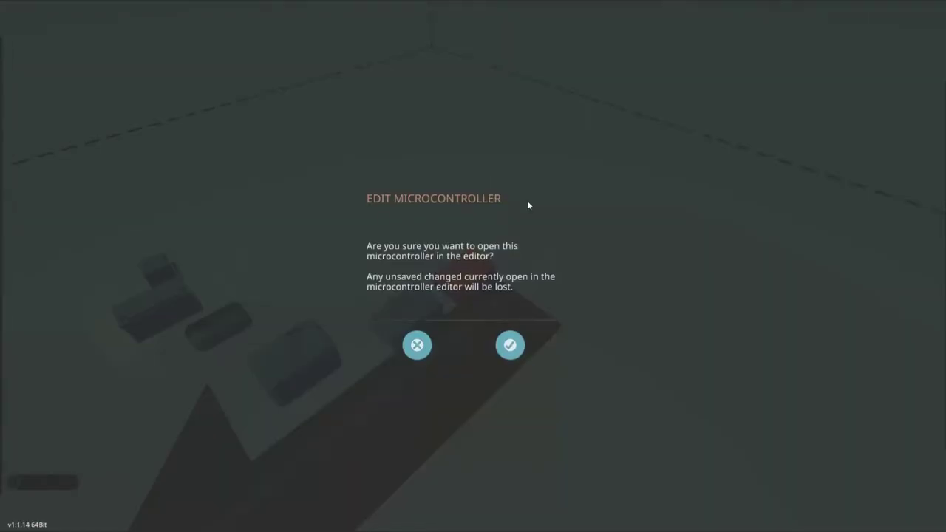
pyautogui.click(509, 344)
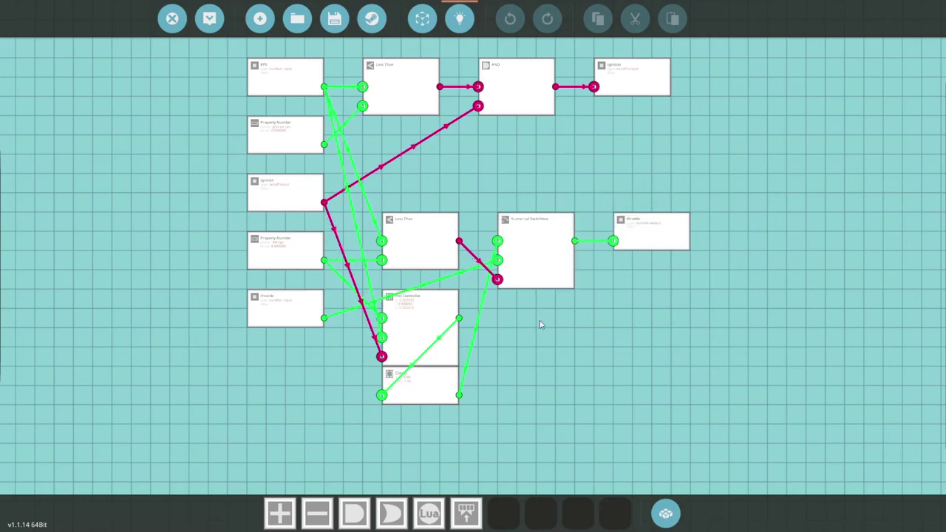
# Rewire the lower Less Than block with the throttle input on A and the PID Controller output on B, and check the idle RPS property
pyautogui.scroll(4, 505, 339)
pyautogui.scroll(-5, 504, 337)
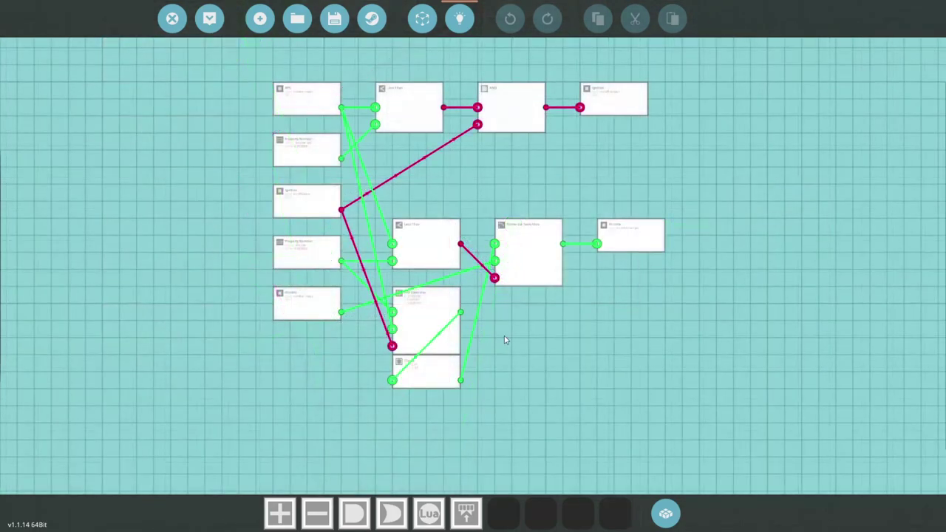
pyautogui.scroll(3, 349, 330)
pyautogui.scroll(-2, 325, 325)
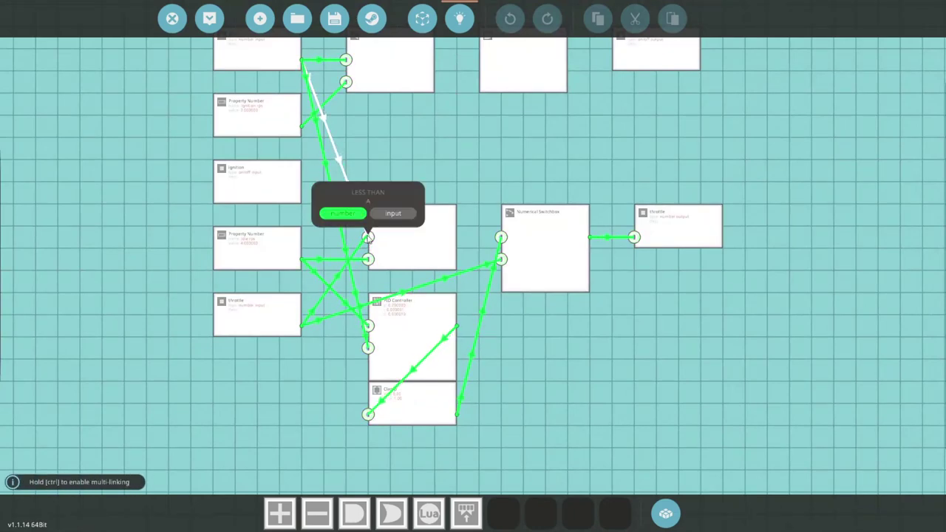
pyautogui.moveTo(369, 260); pyautogui.dragTo(368, 259)
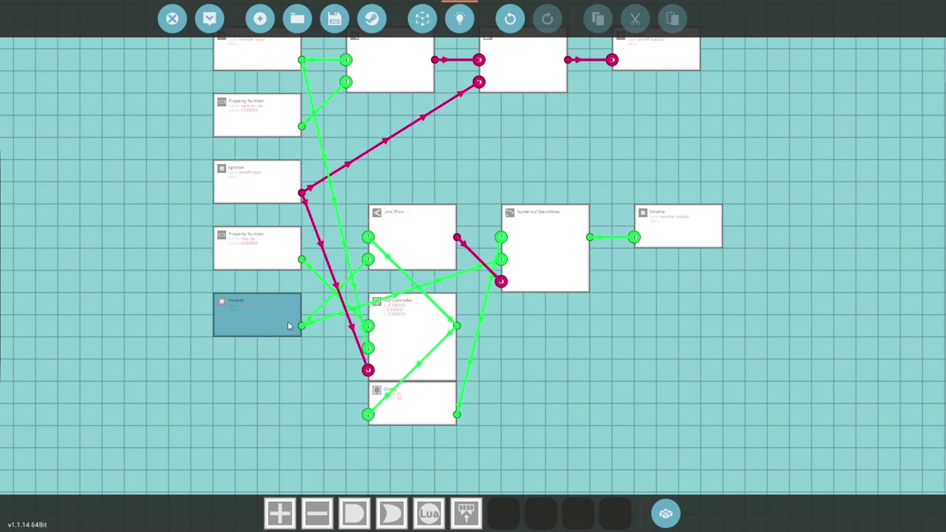
pyautogui.moveTo(301, 326); pyautogui.dragTo(352, 249)
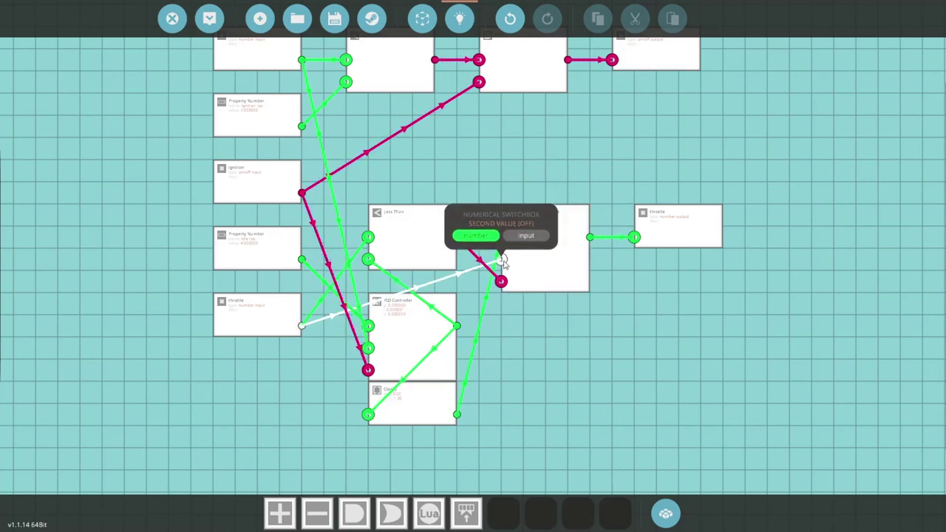
pyautogui.click(226, 243)
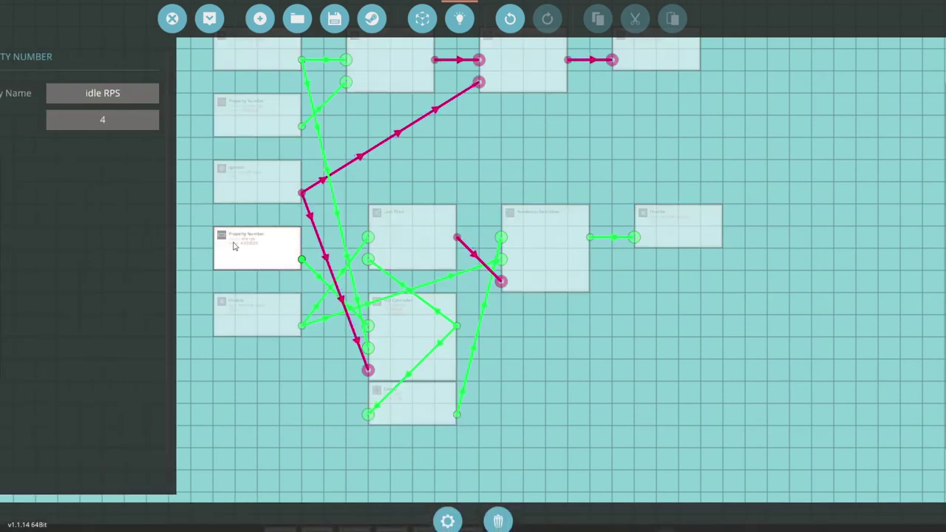
pyautogui.click(320, 362)
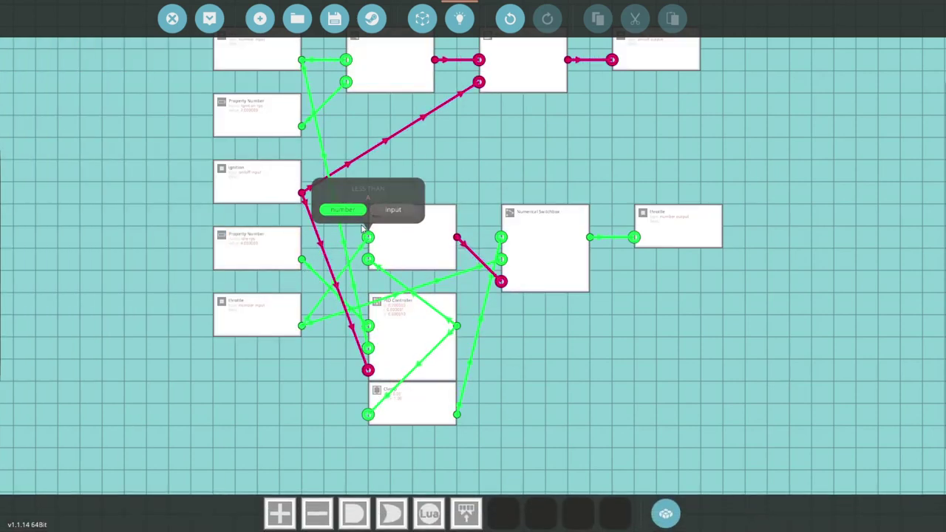
# Move the lower Less Than, PID Controller, Clamp, Numerical Switchbox and throttle output blocks together one grid cell to the right
pyautogui.scroll(-3, 368, 179)
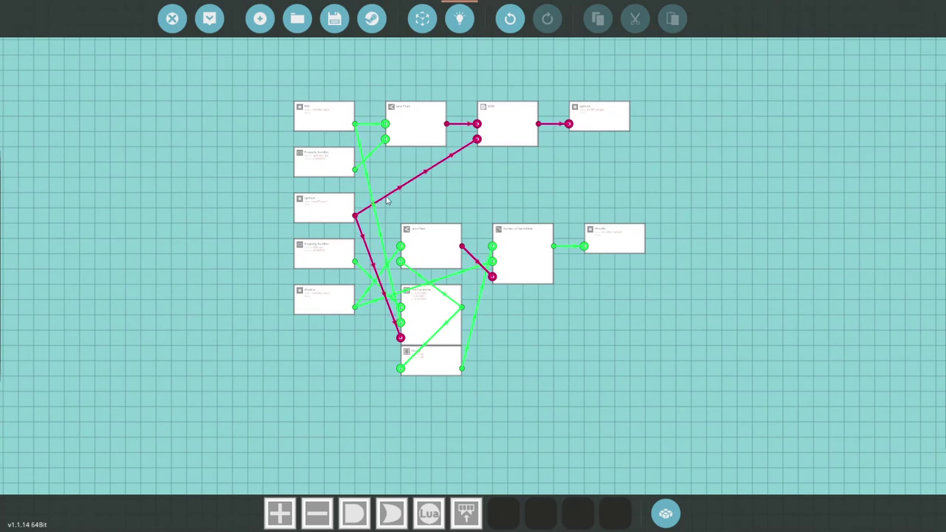
pyautogui.moveTo(386, 199); pyautogui.dragTo(701, 399)
pyautogui.moveTo(438, 246); pyautogui.dragTo(448, 246)
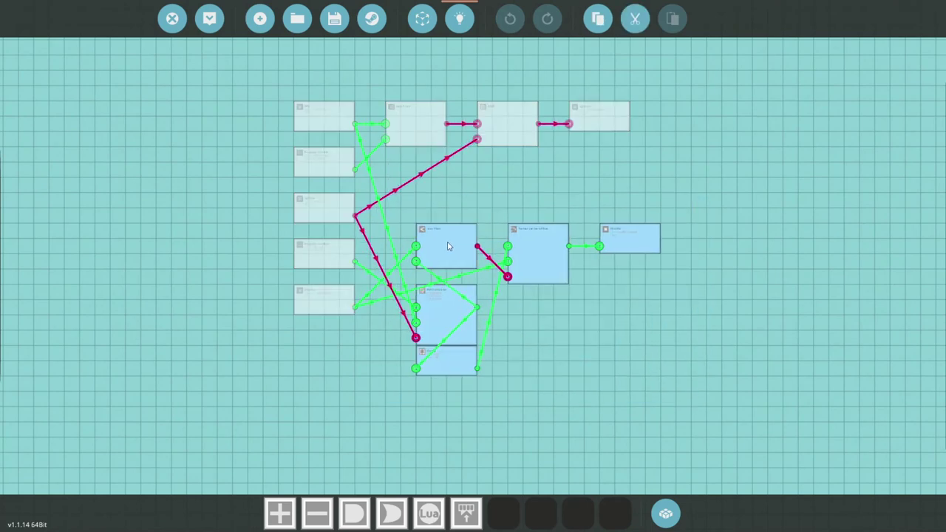
pyautogui.click(449, 210)
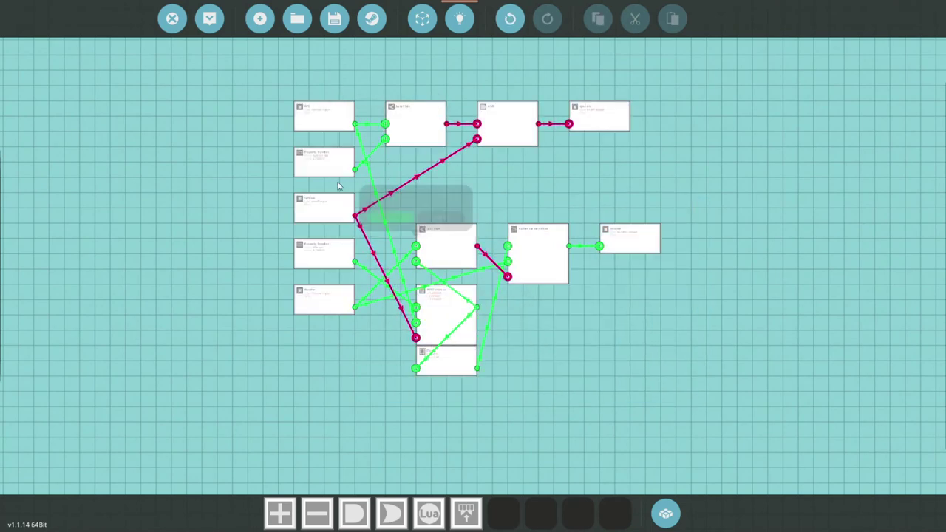
# Spawn the creation with the updated microcontroller and start the engine with the key button
pyautogui.click(211, 20)
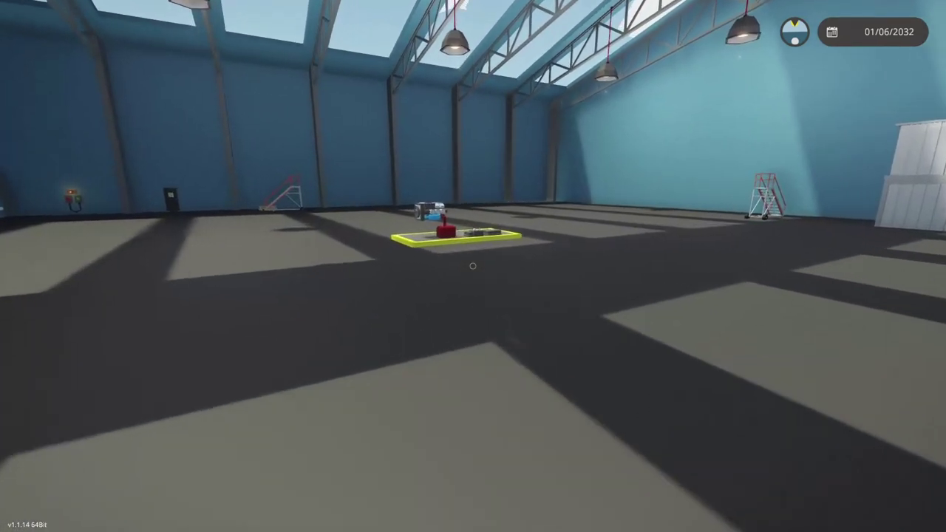
pyautogui.press('w')
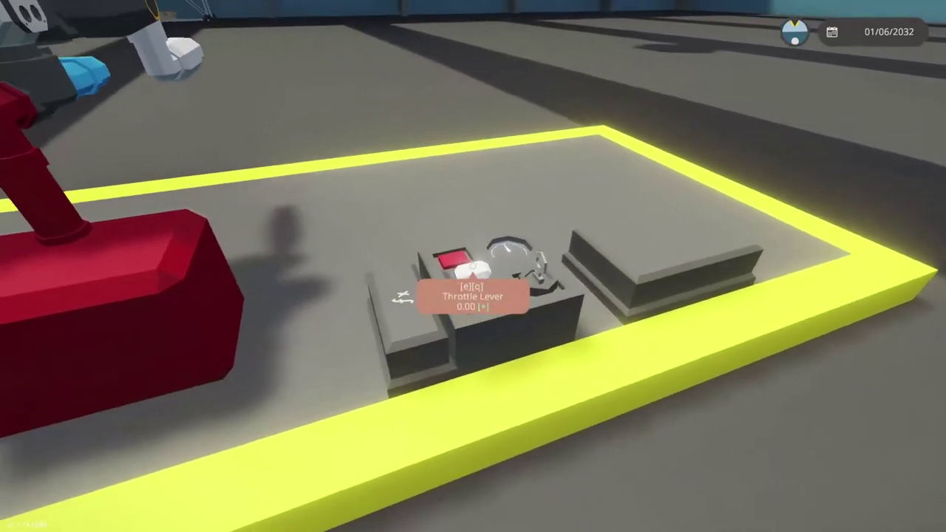
pyautogui.press('e')
pyautogui.press('q')
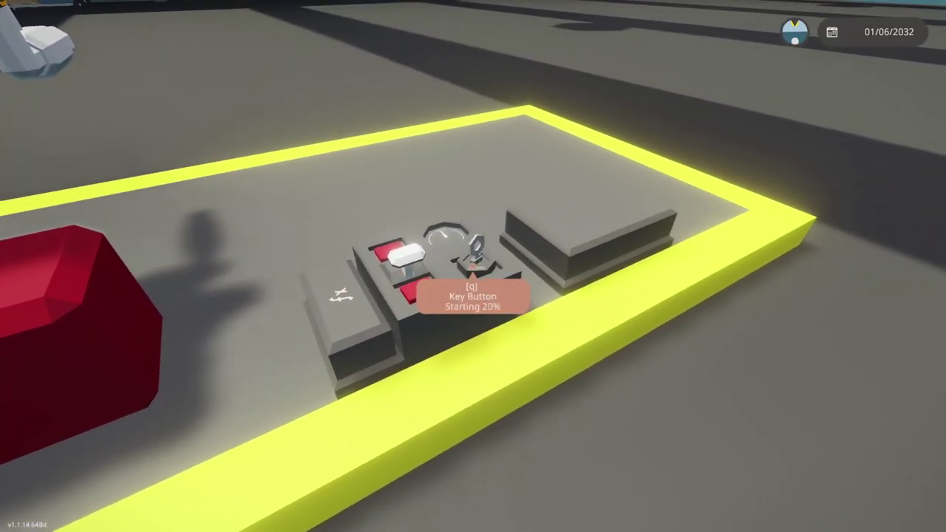
pyautogui.press('w')
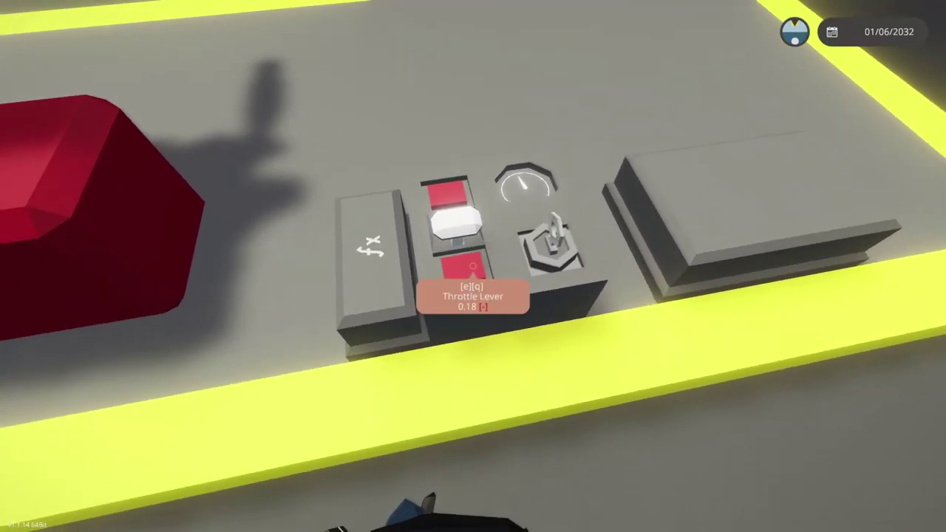
# Vary the throttle lever and return it to 0.00 while checking the RPS dial and inspecting the running engine
pyautogui.press('q')
pyautogui.press('s')
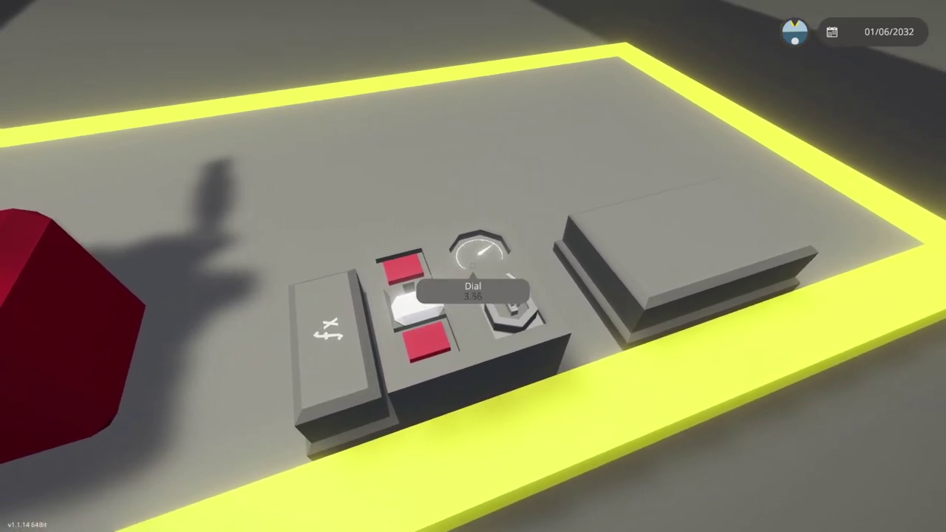
pyautogui.press('a')
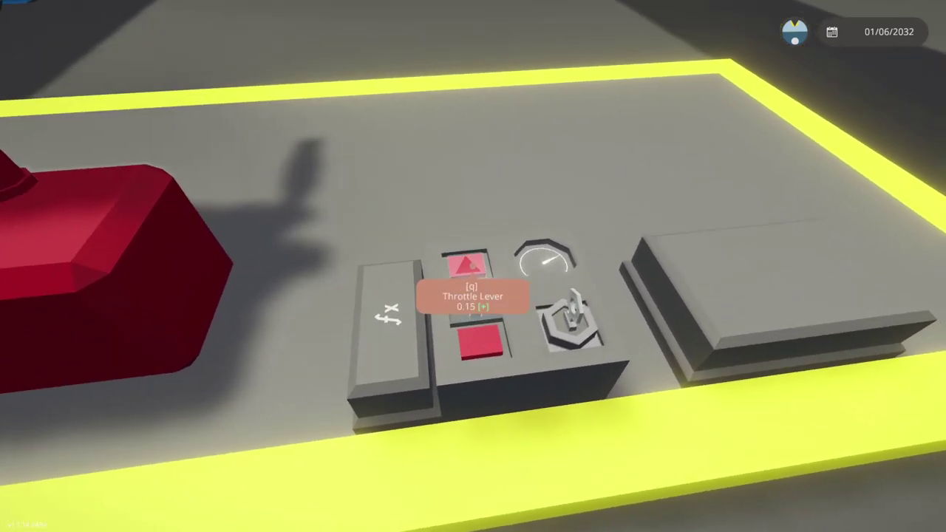
pyautogui.press('e')
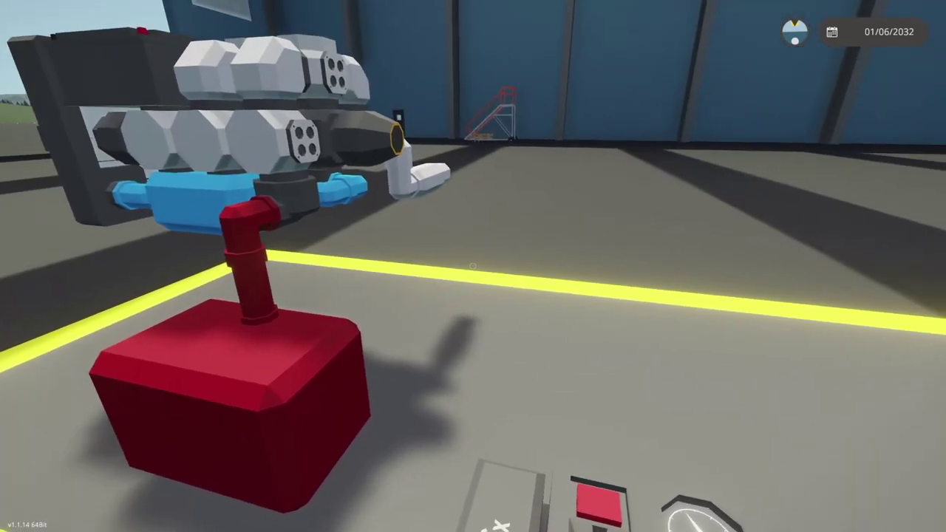
pyautogui.press('s')
pyautogui.press('s')
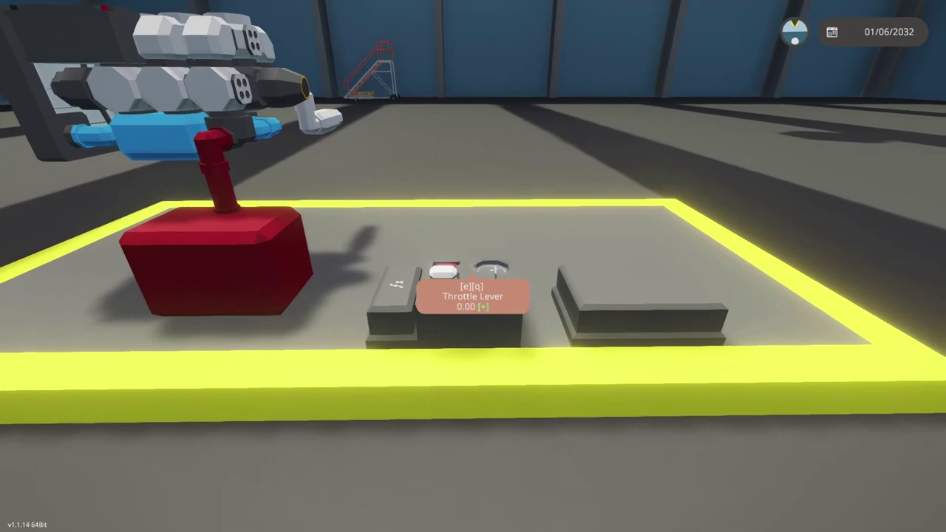
pyautogui.press('w')
pyautogui.press('w')
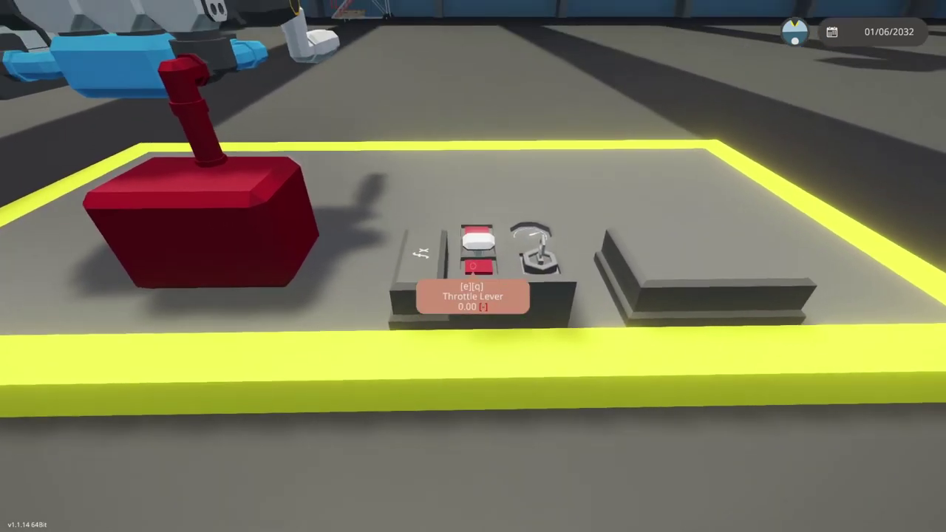
pyautogui.press('s')
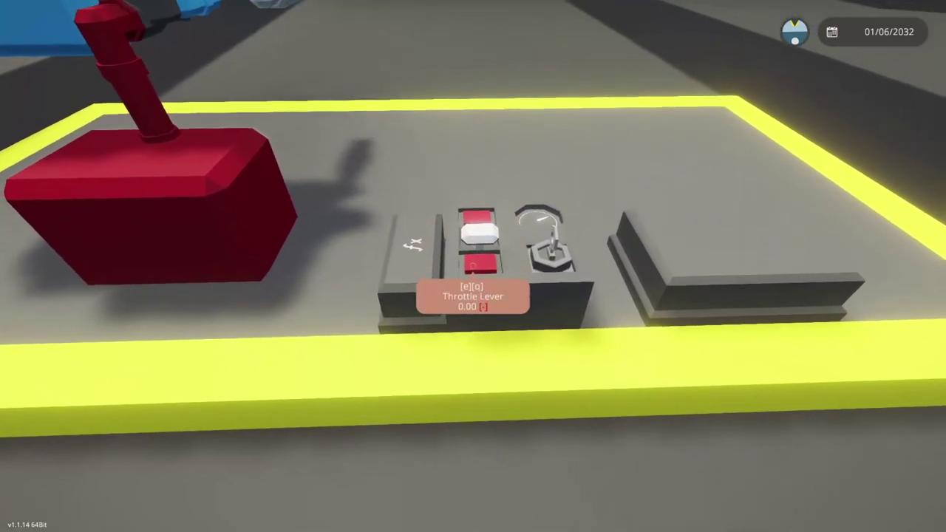
pyautogui.press('d')
pyautogui.press('a')
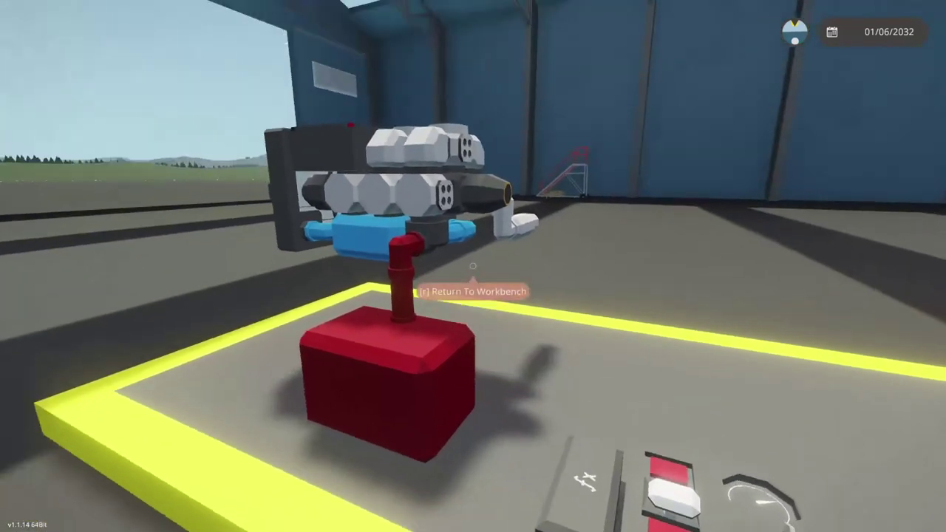
pyautogui.press('d')
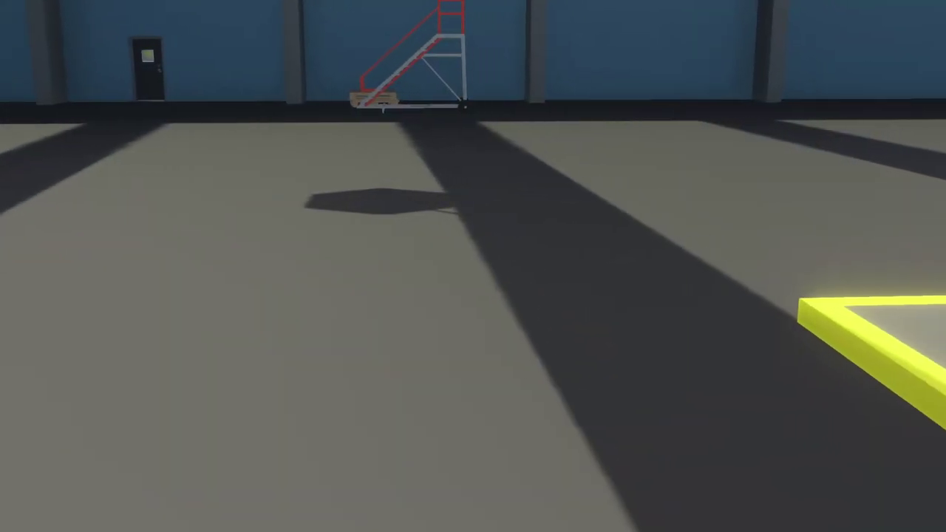
pyautogui.press('d')
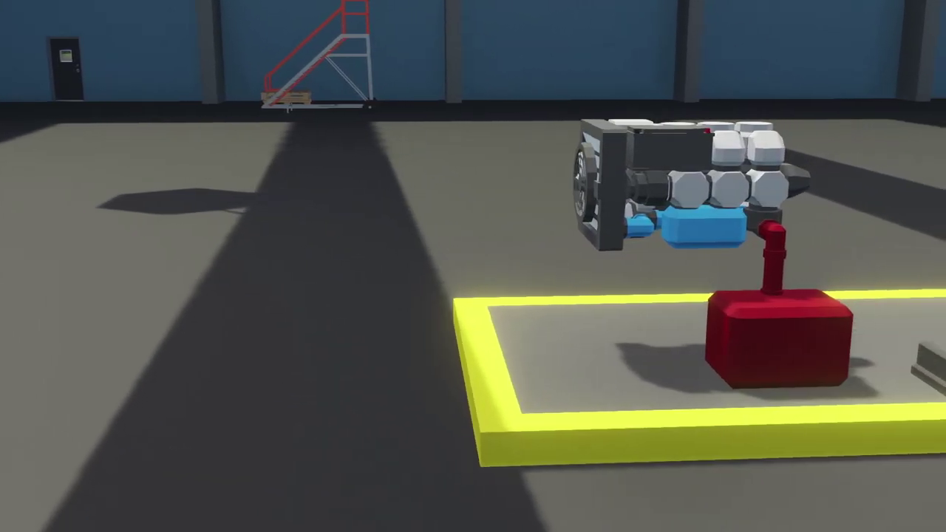
pyautogui.press('d')
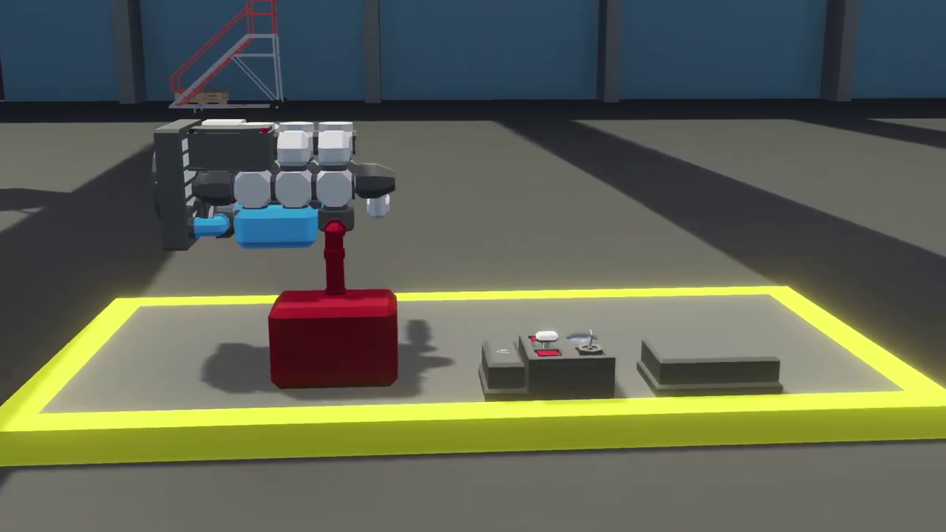
pyautogui.press('d')
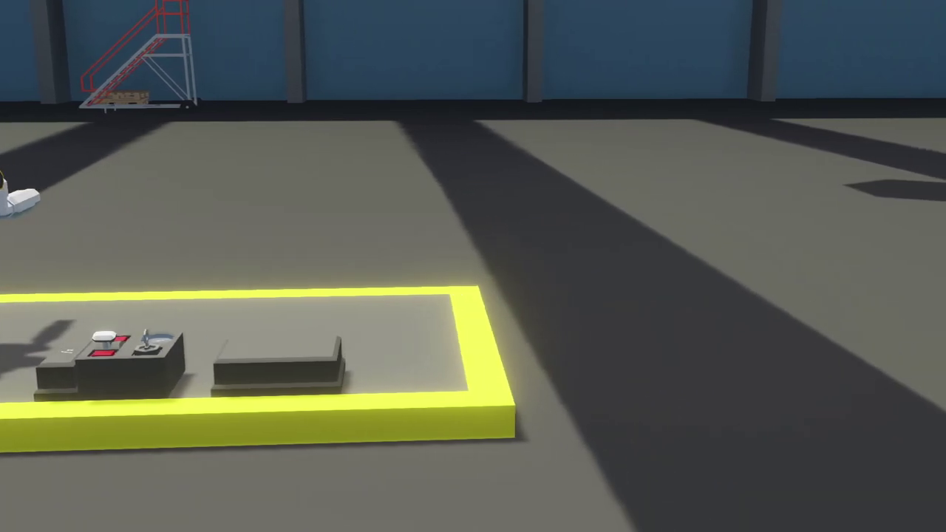
pyautogui.press('d')
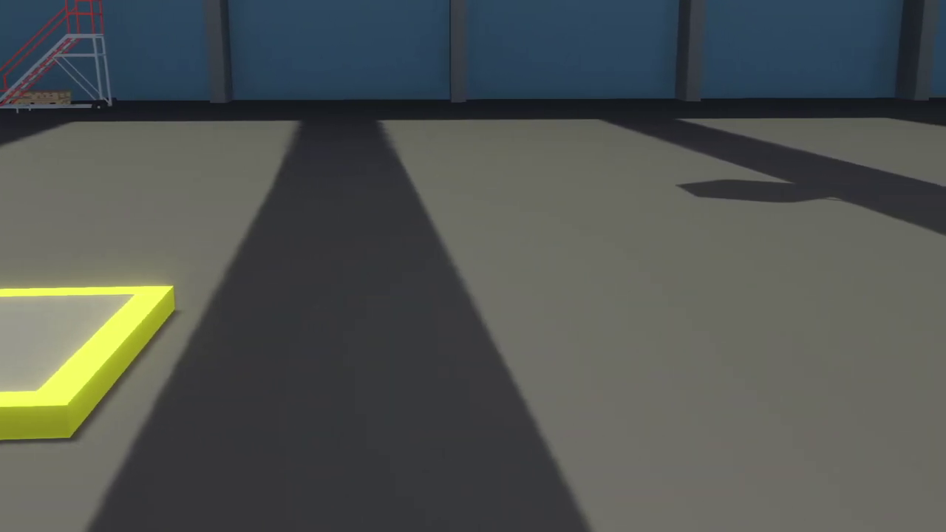